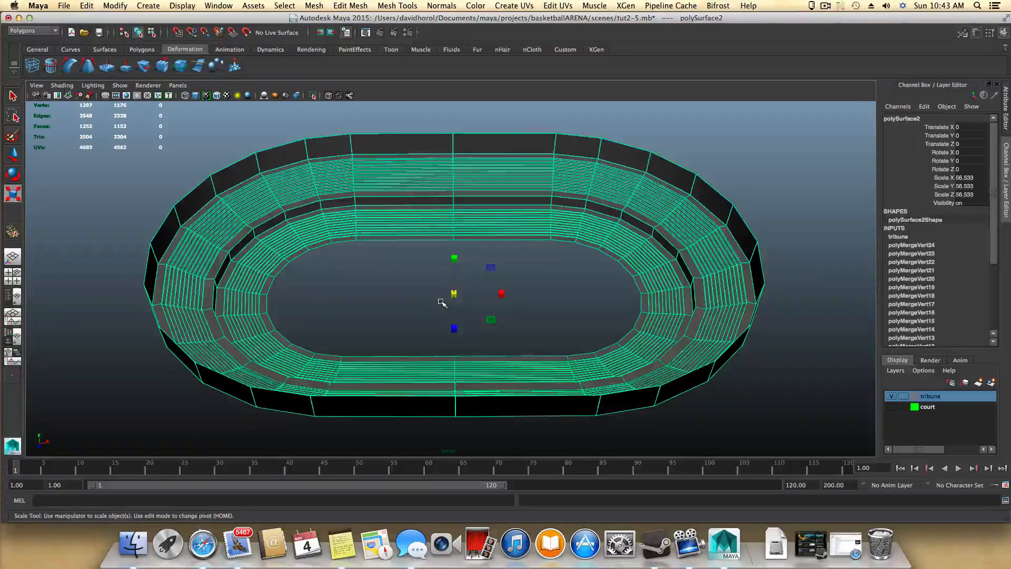
- Select all faces on the left half of the oval tribune, split at the midpoints of its long sides, and delete them
scroll(489, 311, up, 5)
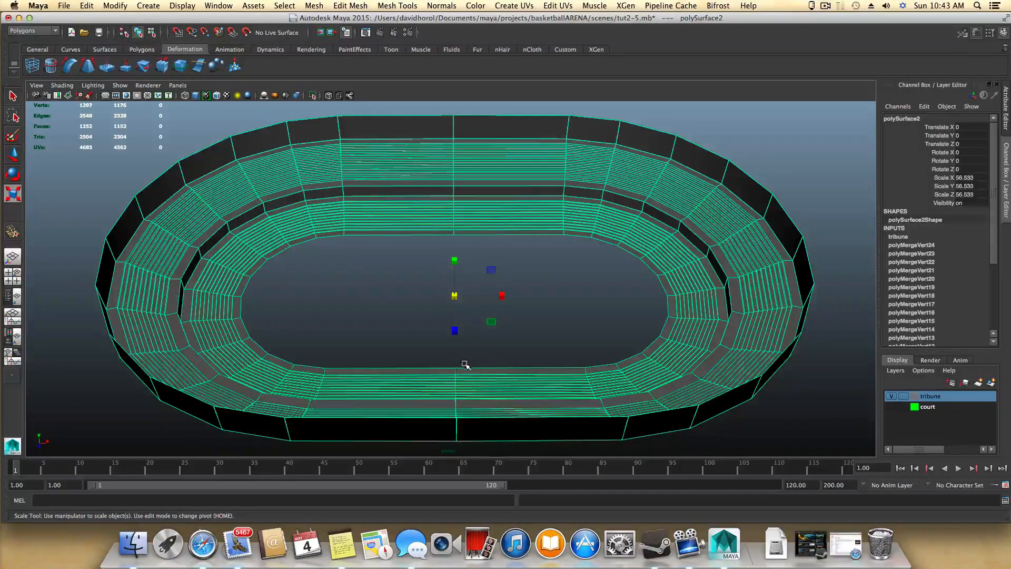
alt+drag(435, 349, 422, 332)
alt+drag(589, 351, 498, 339)
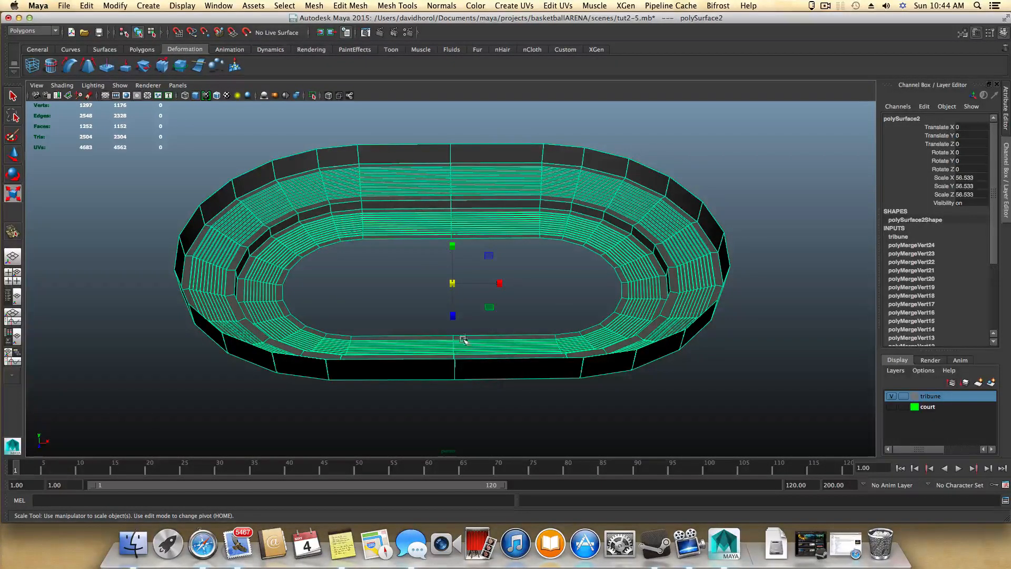
right_drag(488, 306, 483, 340)
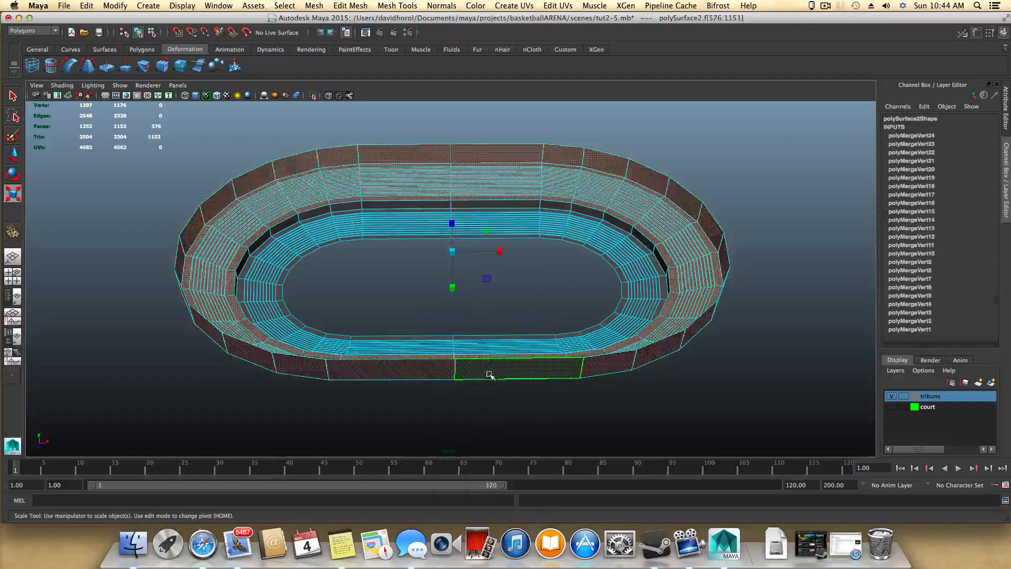
drag(177, 157, 477, 410)
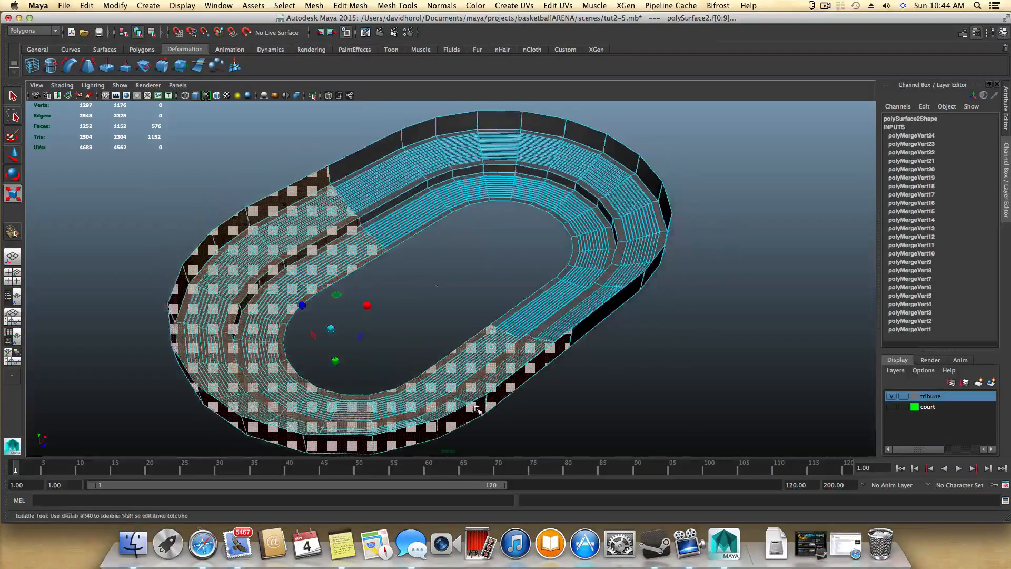
key(r)
key(Delete)
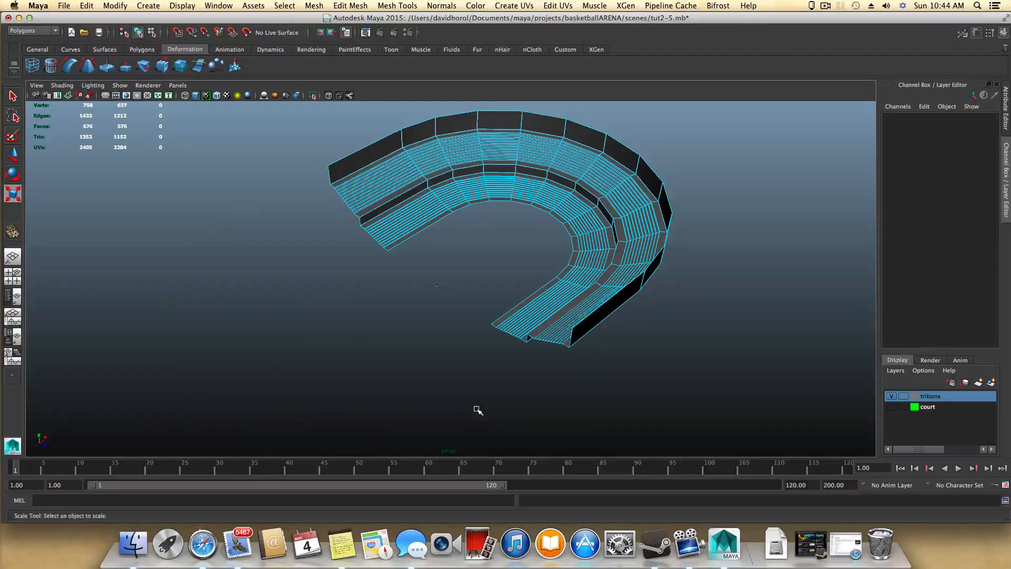
- Return to object mode and delete the construction history of the remaining U-shaped tribune half
alt+drag(485, 416, 437, 347)
alt+right_drag(436, 347, 553, 330)
alt+middle_drag(553, 330, 566, 448)
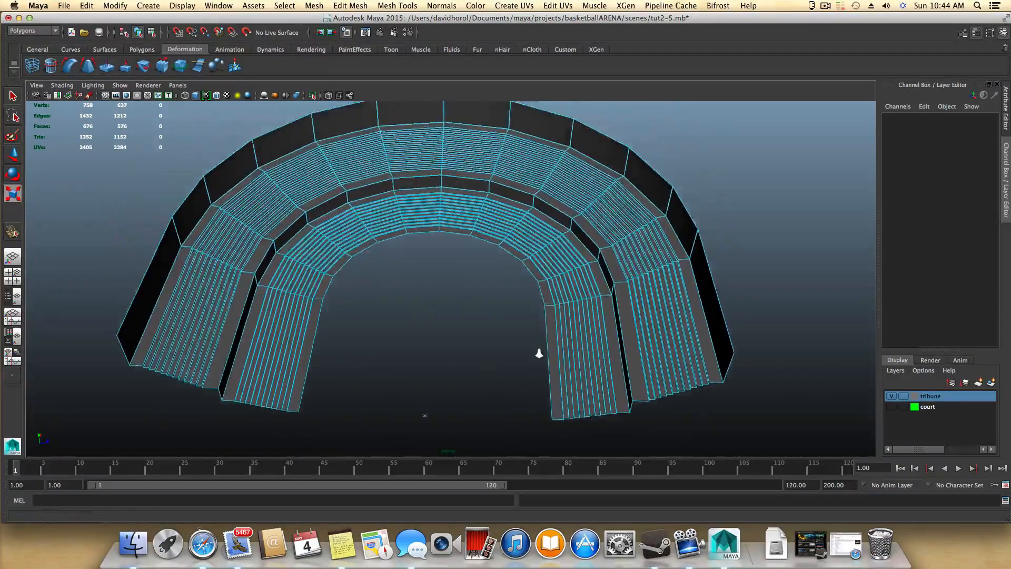
alt+right_drag(537, 352, 566, 357)
alt+drag(566, 357, 571, 339)
alt+middle_drag(558, 378, 561, 308)
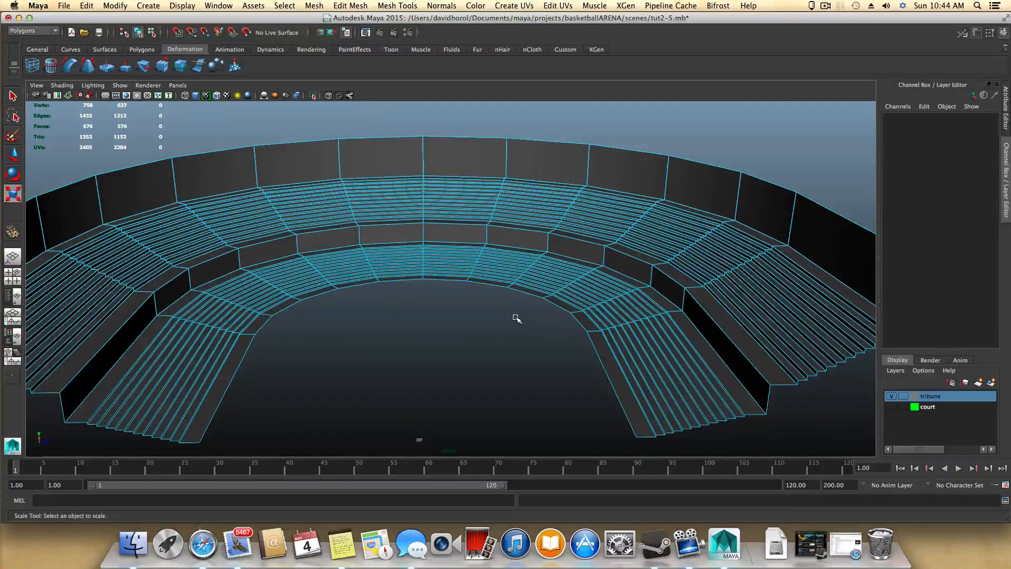
key(F8)
alt+right_drag(476, 308, 540, 331)
alt+drag(540, 332, 553, 355)
alt+right_drag(553, 355, 421, 308)
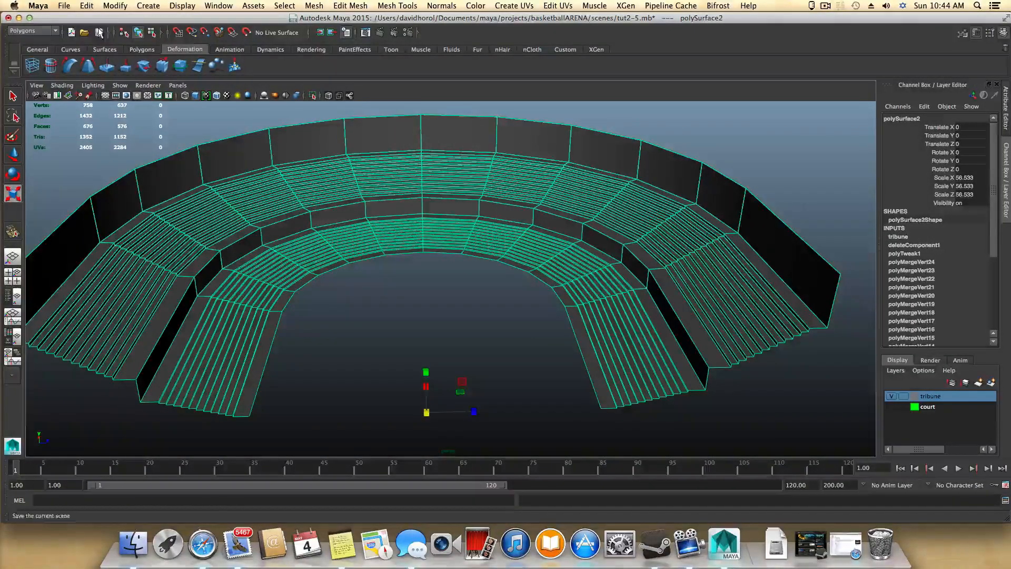
click(96, 6)
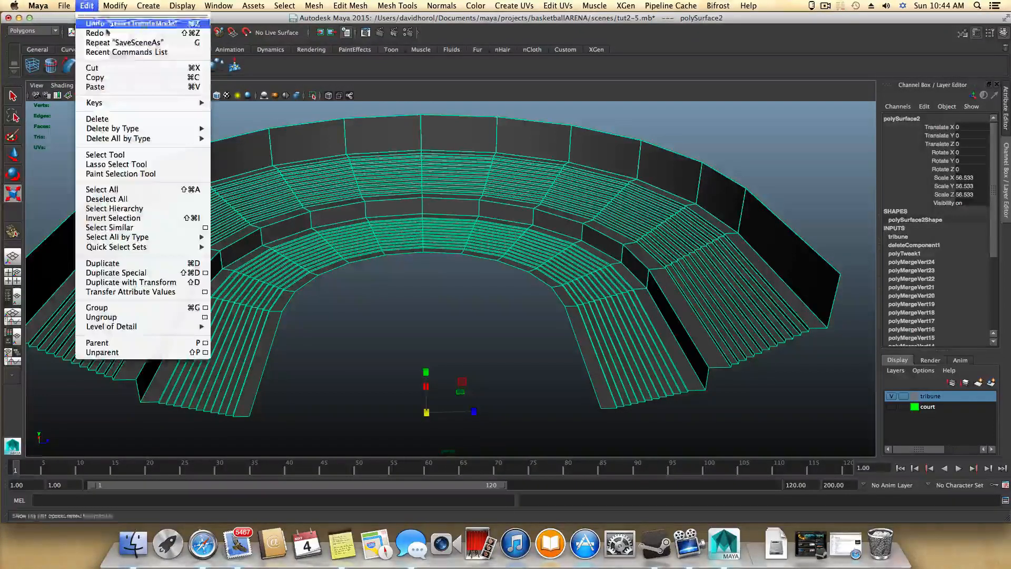
mouse_move(145, 129)
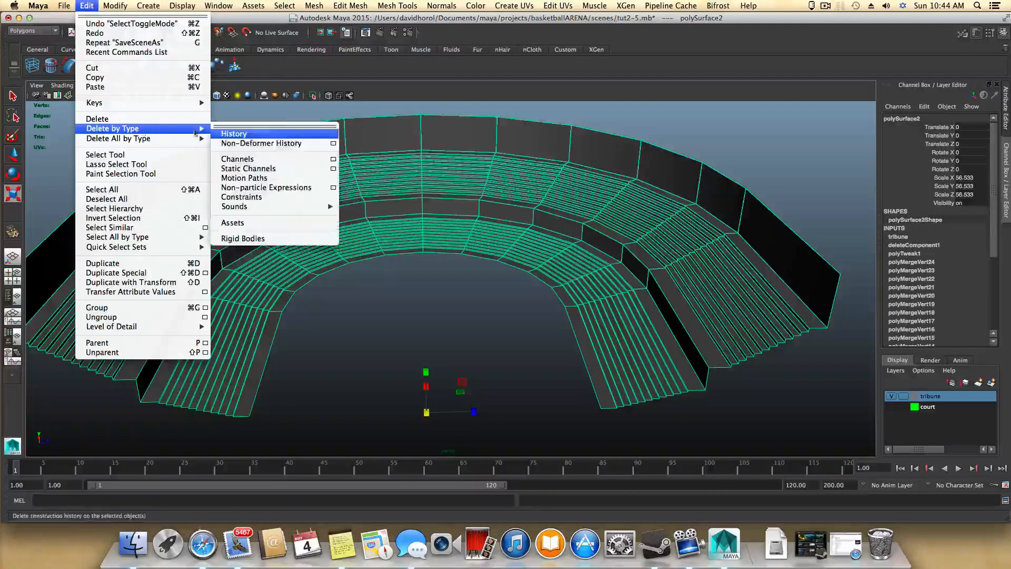
click(235, 135)
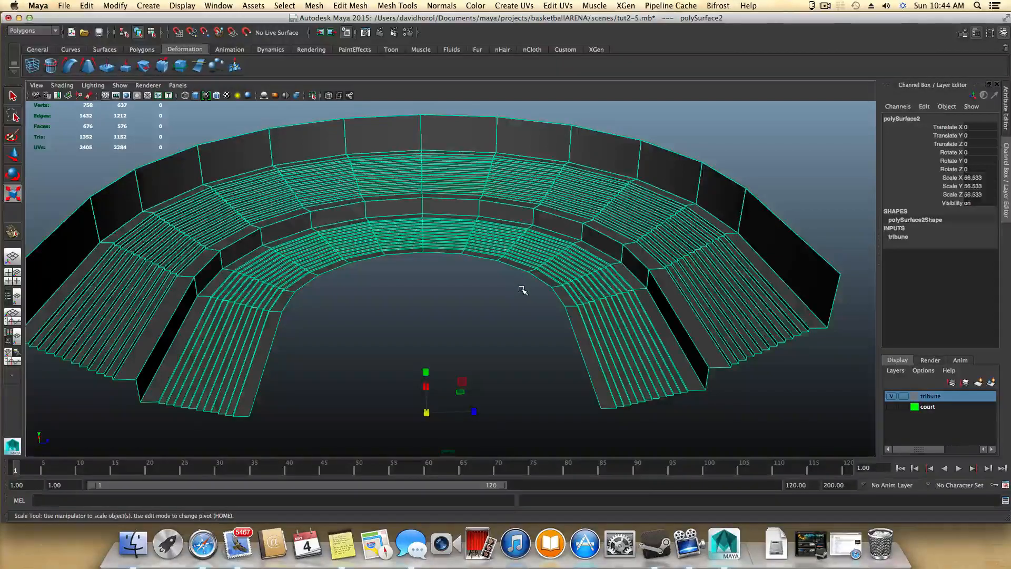
- Examine the seating rows, dividing wall and segment edges around the tribune's curved end from closer up
scroll(522, 290, up, 5)
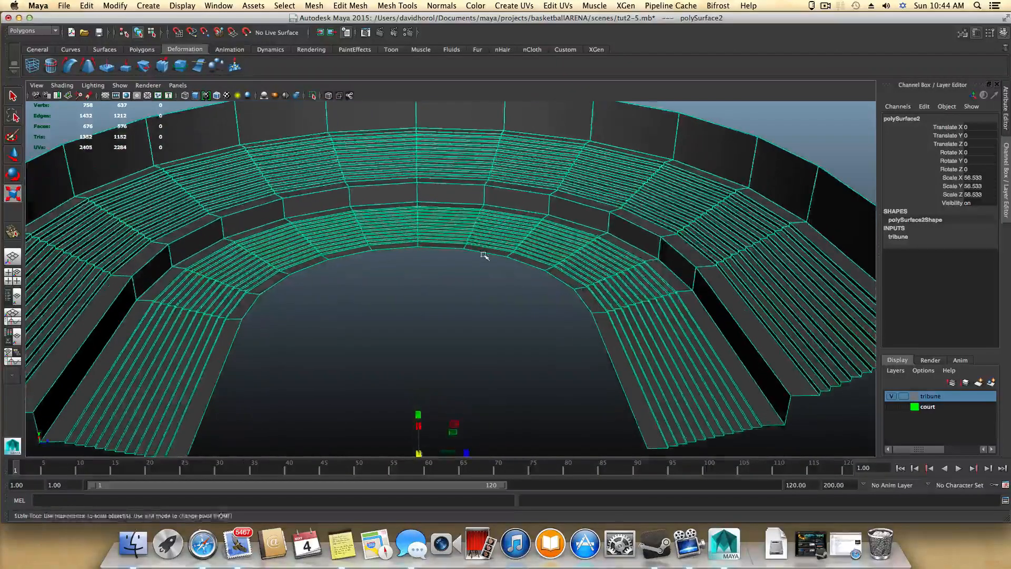
alt+drag(484, 255, 677, 316)
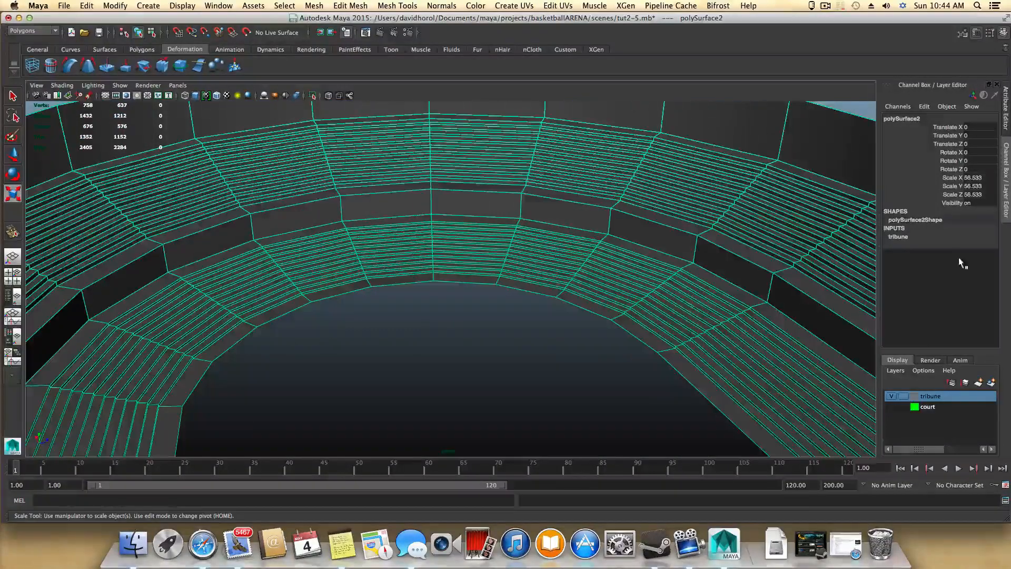
alt+drag(548, 271, 592, 255)
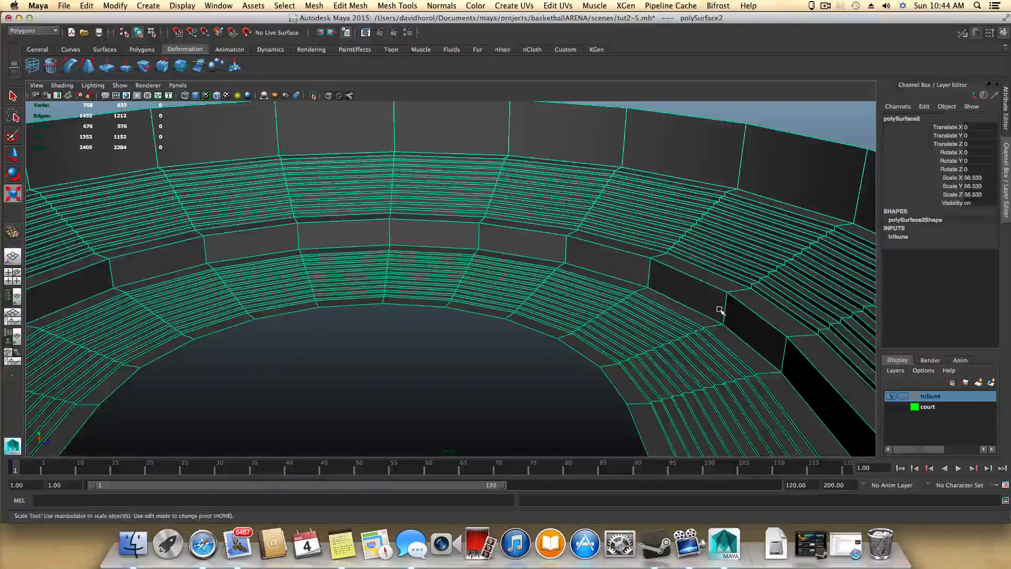
alt+drag(717, 311, 705, 312)
alt+middle_drag(504, 320, 555, 288)
alt+right_drag(569, 283, 497, 275)
alt+drag(497, 276, 555, 275)
alt+middle_drag(469, 281, 590, 289)
alt+right_drag(514, 289, 610, 302)
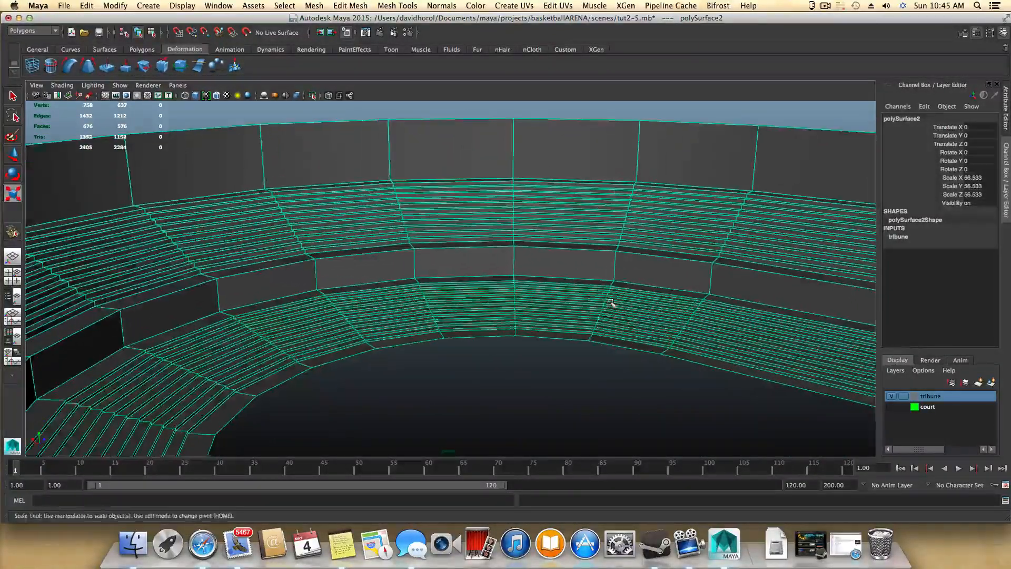
- Switch the keyboard input source from Hebrew to U.S
click(902, 5)
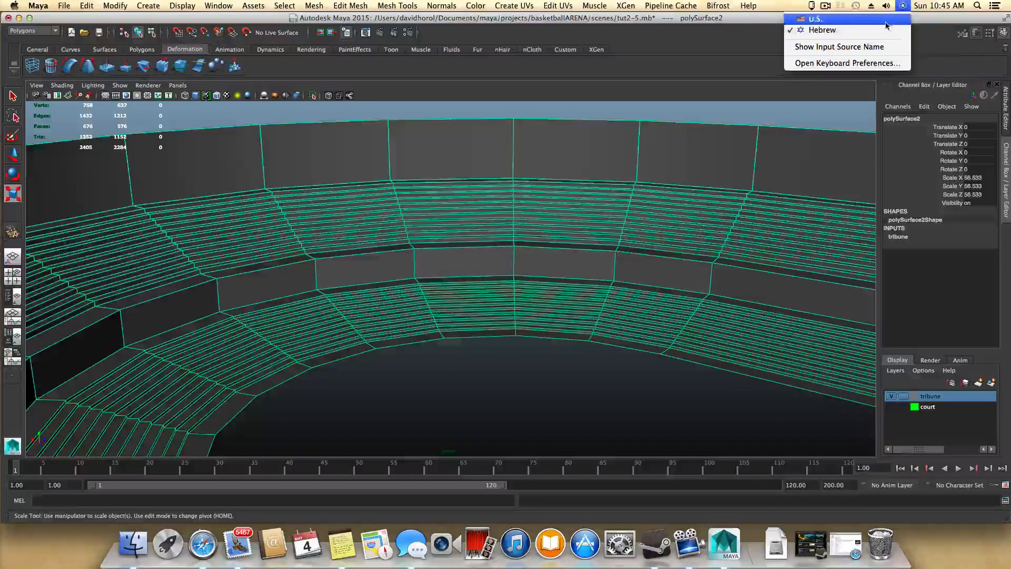
click(806, 14)
alt+drag(683, 268, 552, 269)
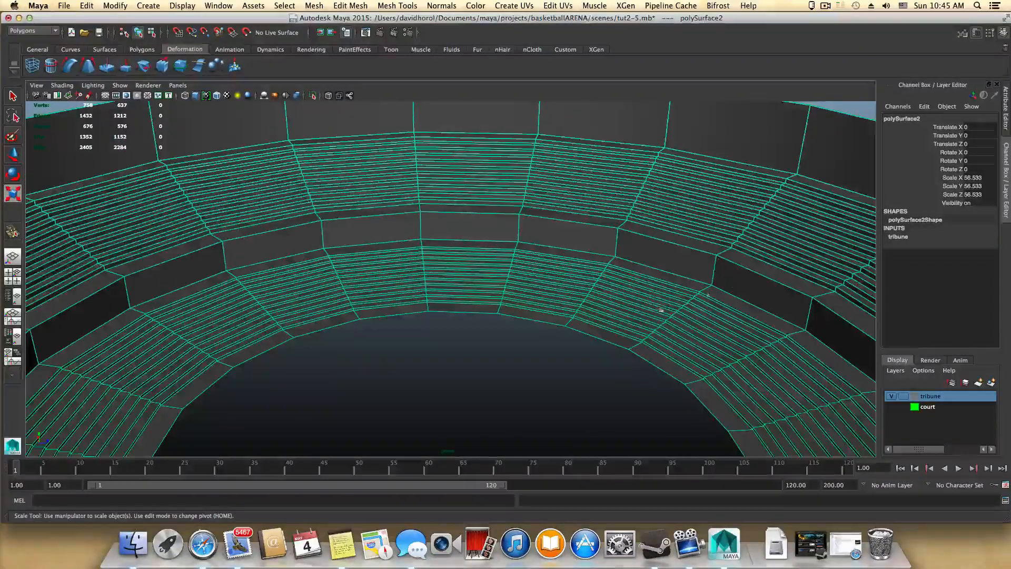
alt+drag(243, 298, 614, 324)
alt+middle_drag(584, 299, 591, 309)
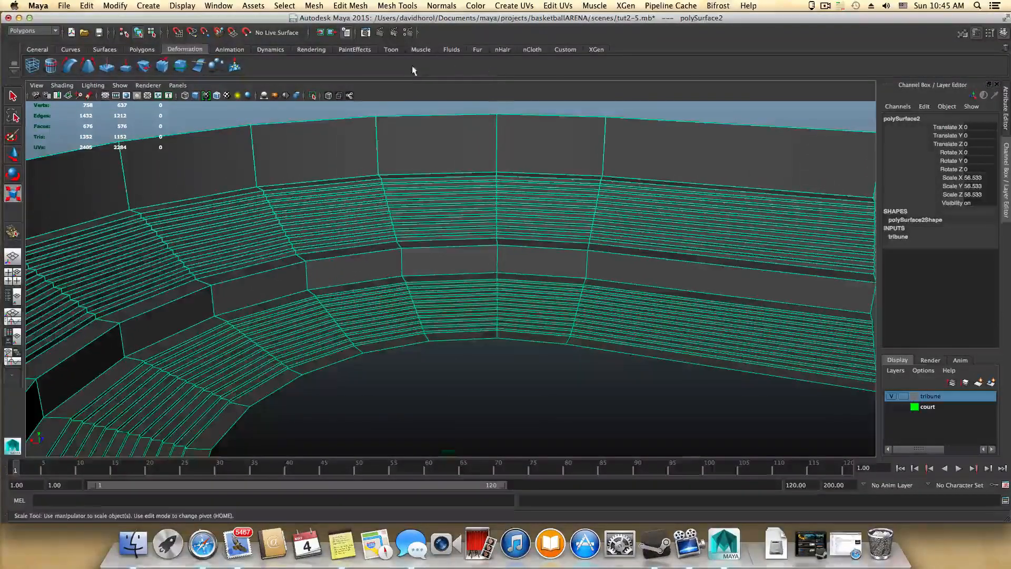
- Activate the Offset Edge Loop Tool for the tribune mesh
click(351, 5)
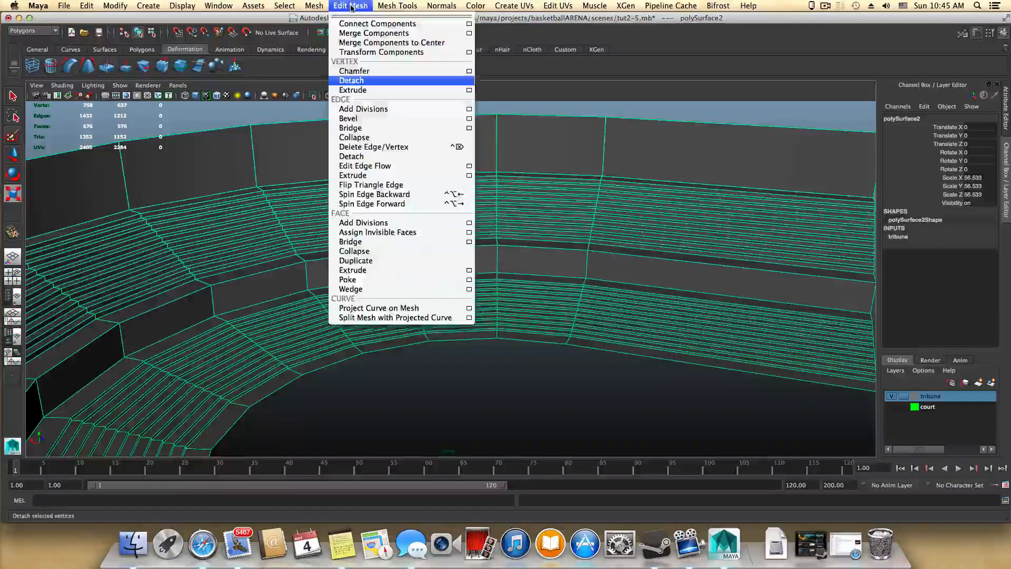
mouse_move(394, 6)
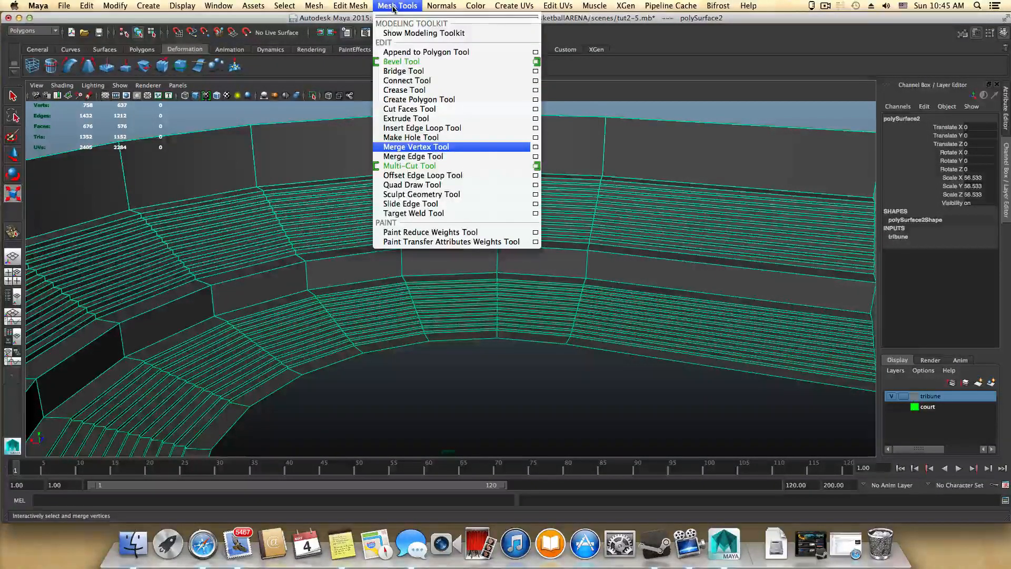
click(430, 167)
- Examine the radial edges that divide the tribune's curved end into segments, from above and up close
alt+drag(548, 226, 558, 280)
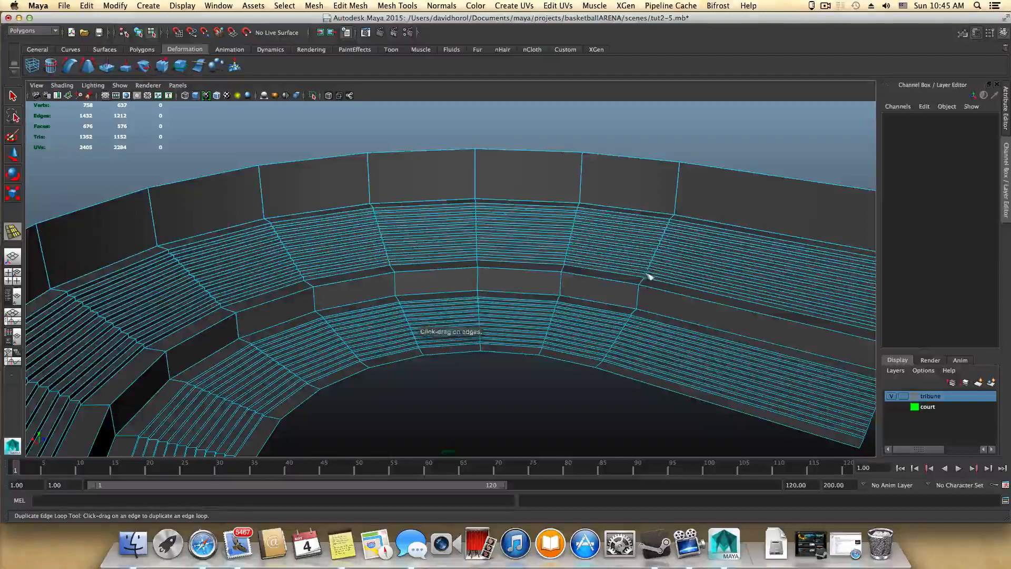
alt+drag(649, 276, 226, 372)
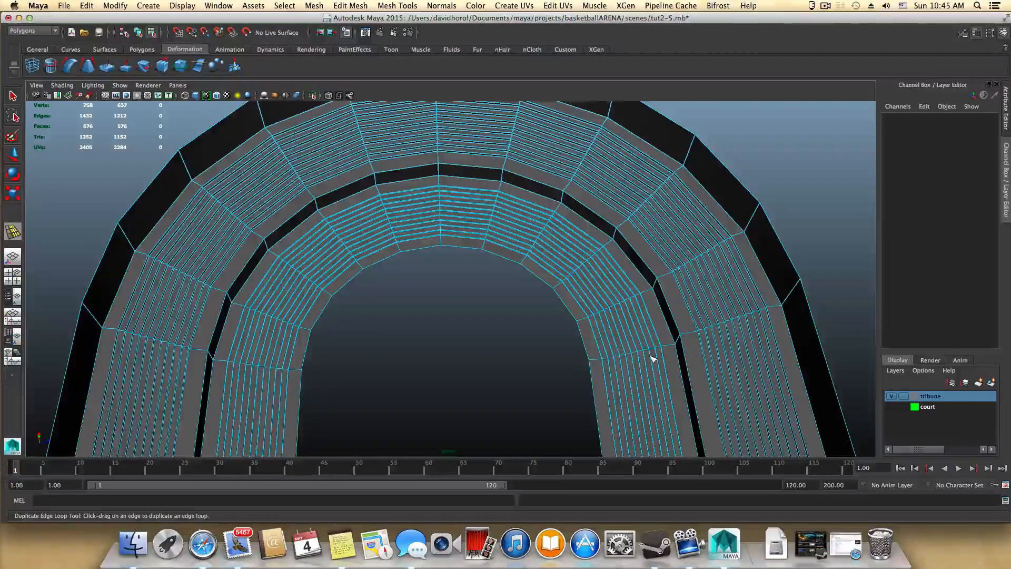
alt+drag(611, 339, 642, 292)
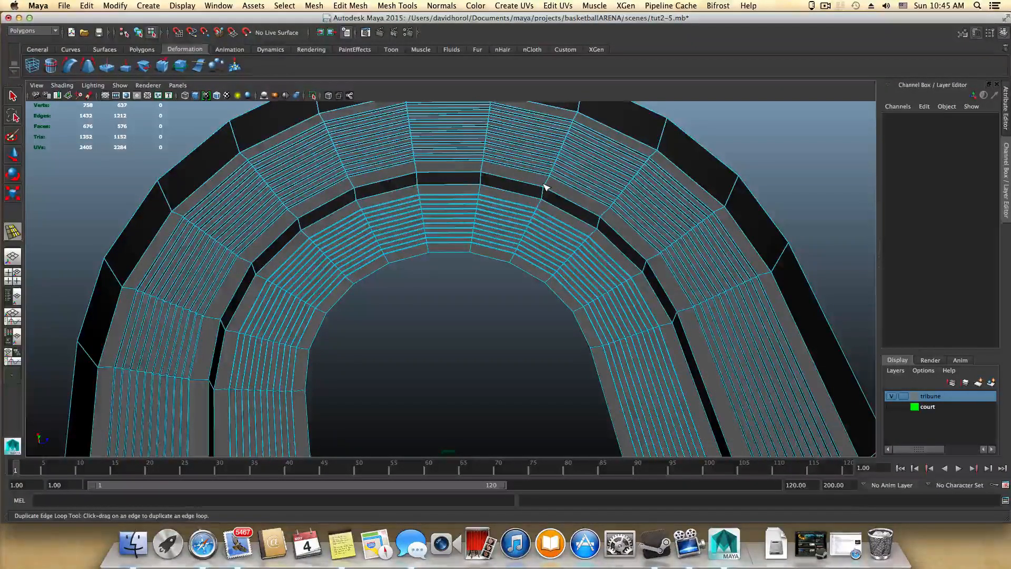
alt+drag(416, 151, 403, 148)
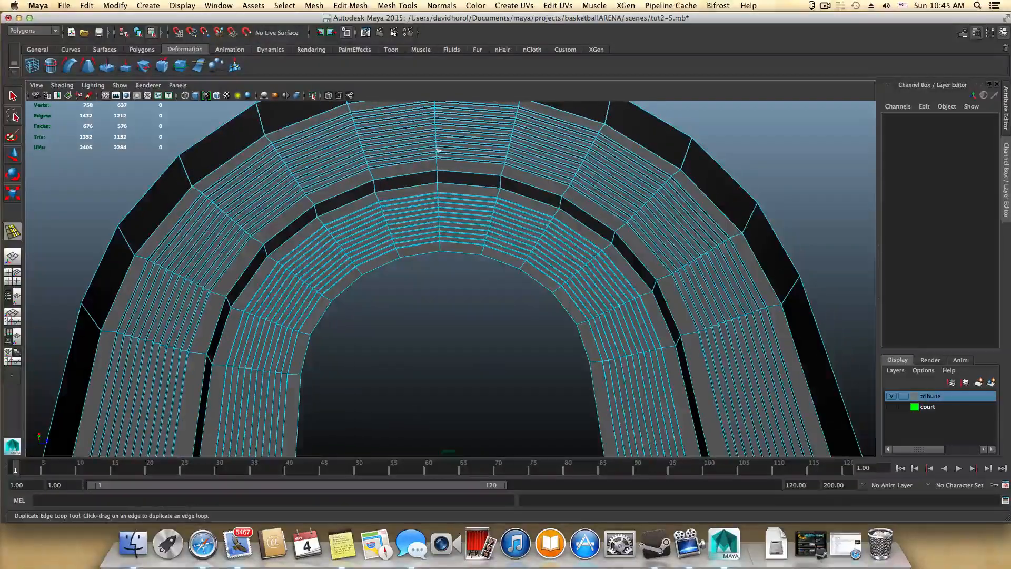
alt+drag(468, 186, 527, 310)
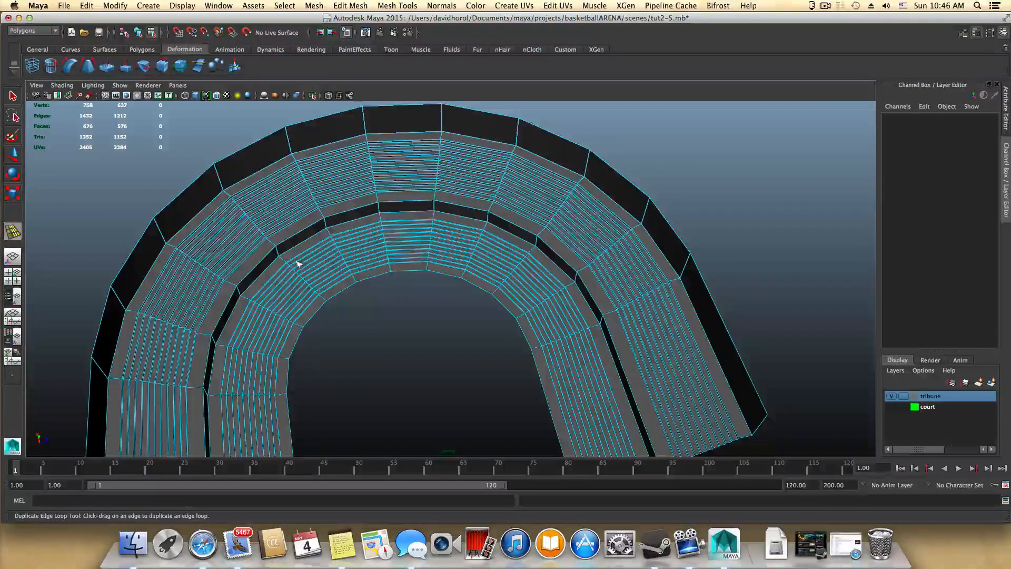
alt+drag(467, 267, 424, 270)
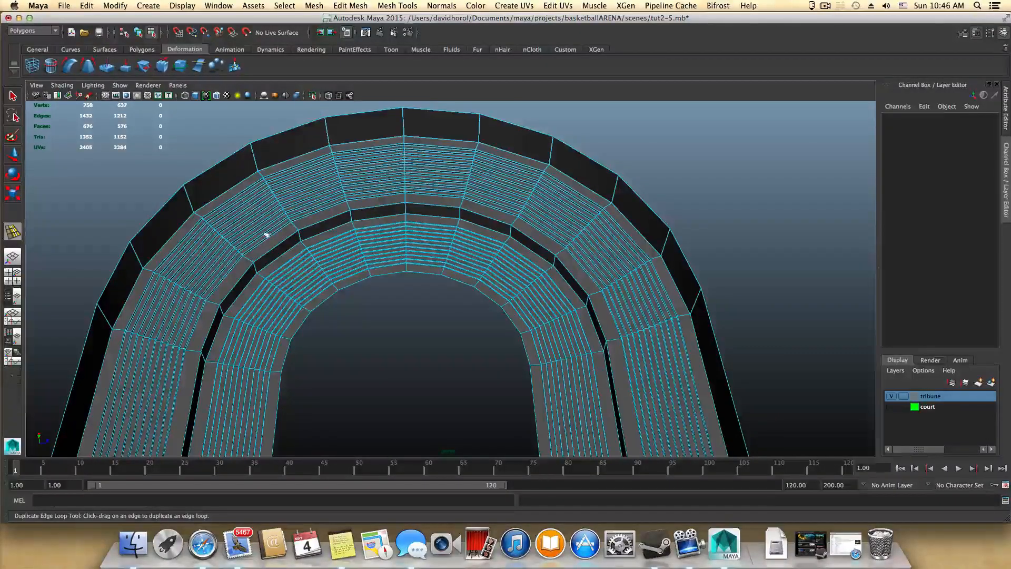
alt+drag(476, 300, 531, 267)
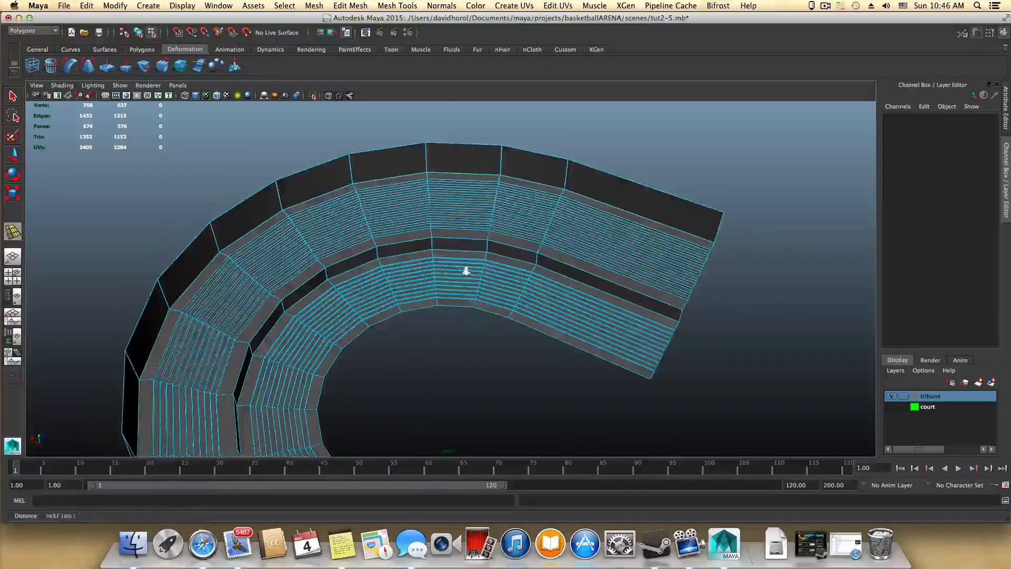
alt+right_drag(465, 271, 721, 330)
alt+right_drag(508, 295, 706, 325)
alt+middle_drag(592, 323, 546, 347)
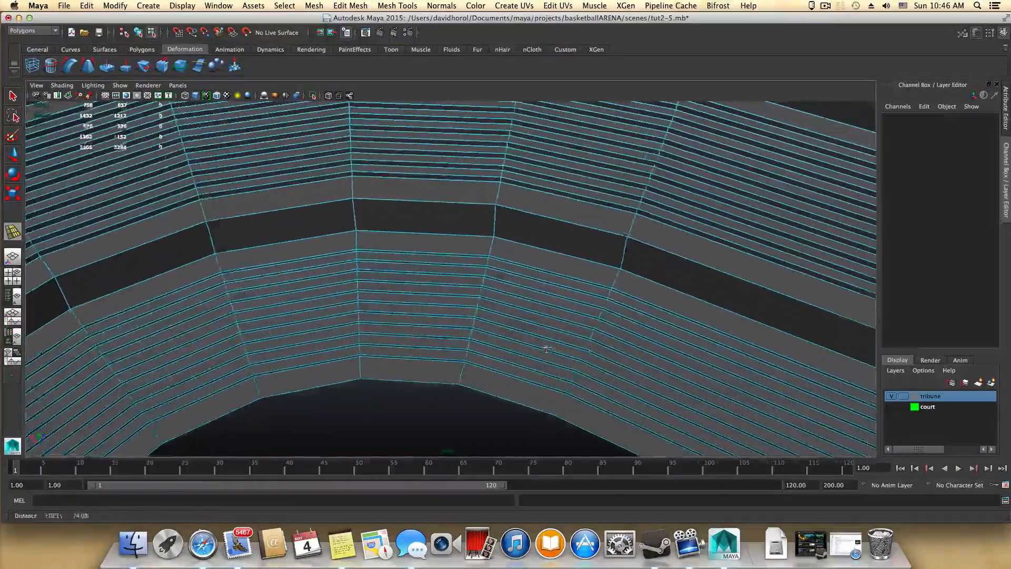
alt+drag(546, 348, 552, 332)
alt+right_drag(551, 333, 271, 282)
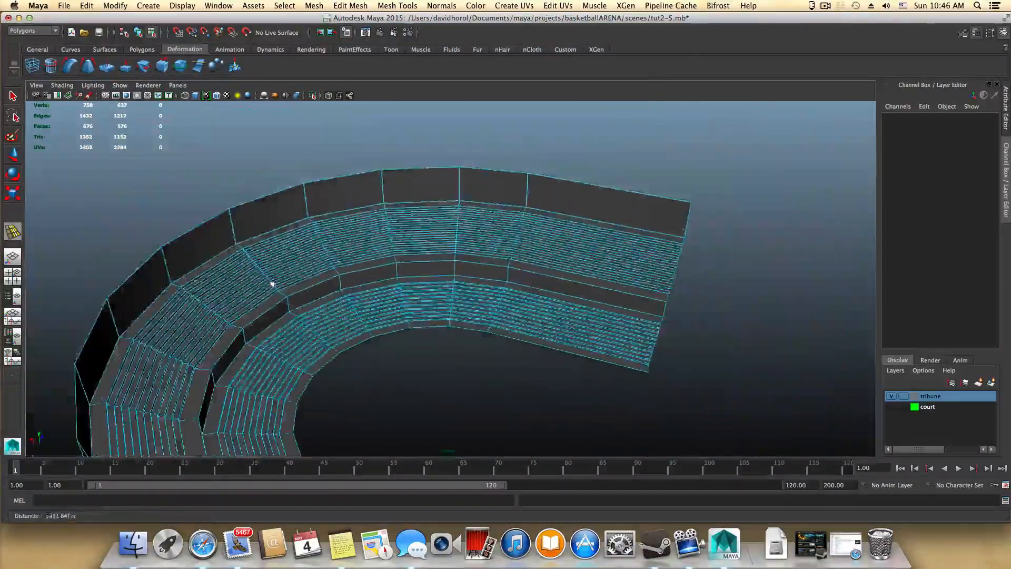
alt+drag(271, 283, 331, 298)
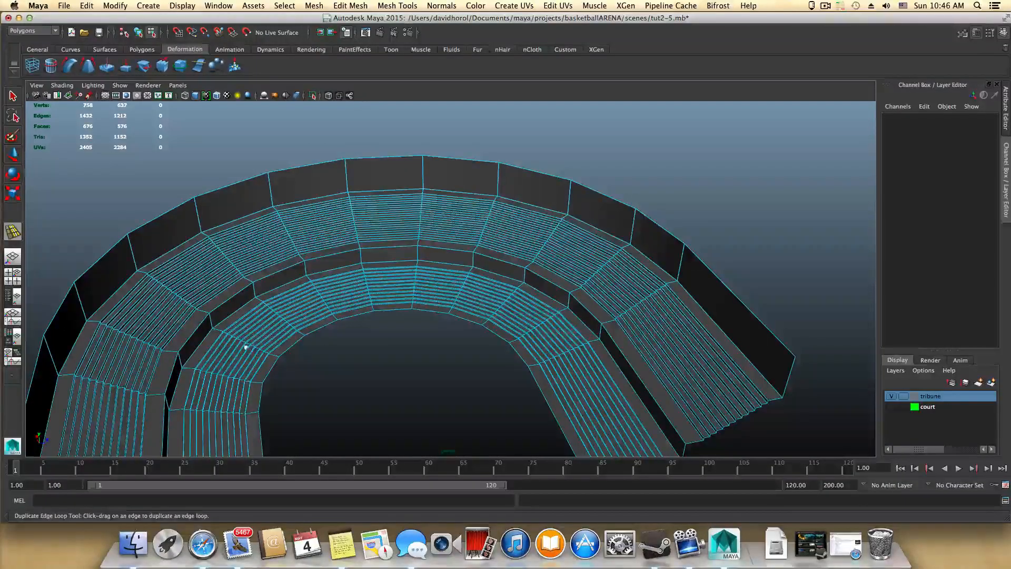
- Offset the radial edge loop at the middle of the tribune's bend closely to both sides, framing a narrow aisle strip
alt+drag(245, 347, 458, 305)
alt+right_drag(458, 305, 821, 386)
alt+drag(822, 386, 566, 320)
alt+middle_drag(566, 321, 595, 292)
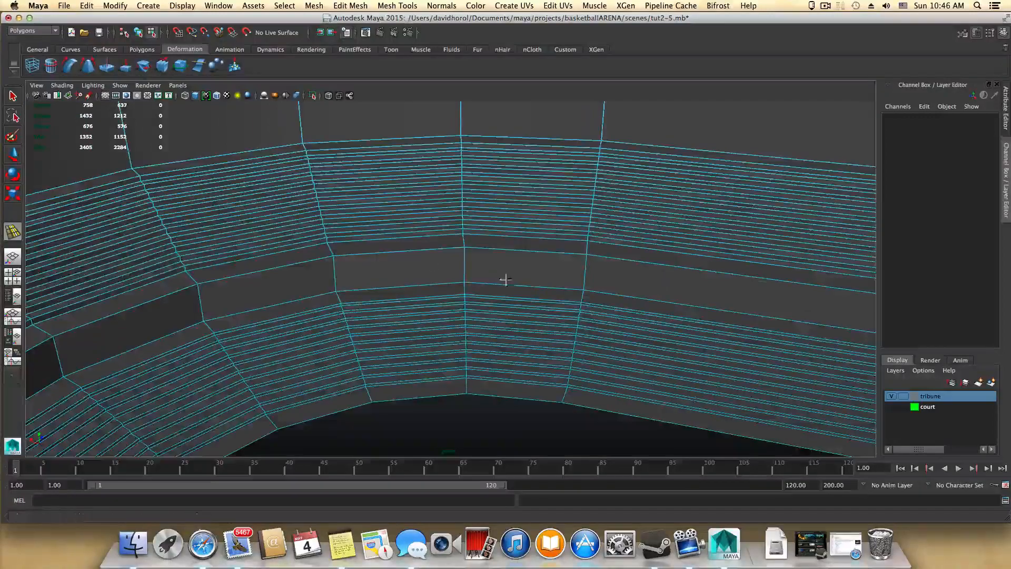
alt+drag(505, 279, 432, 311)
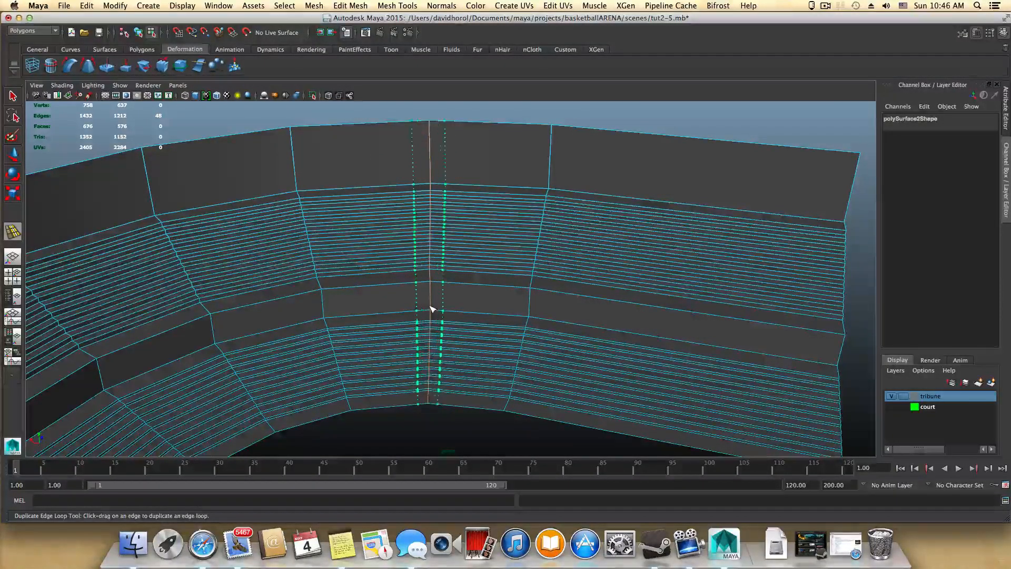
drag(432, 310, 433, 310)
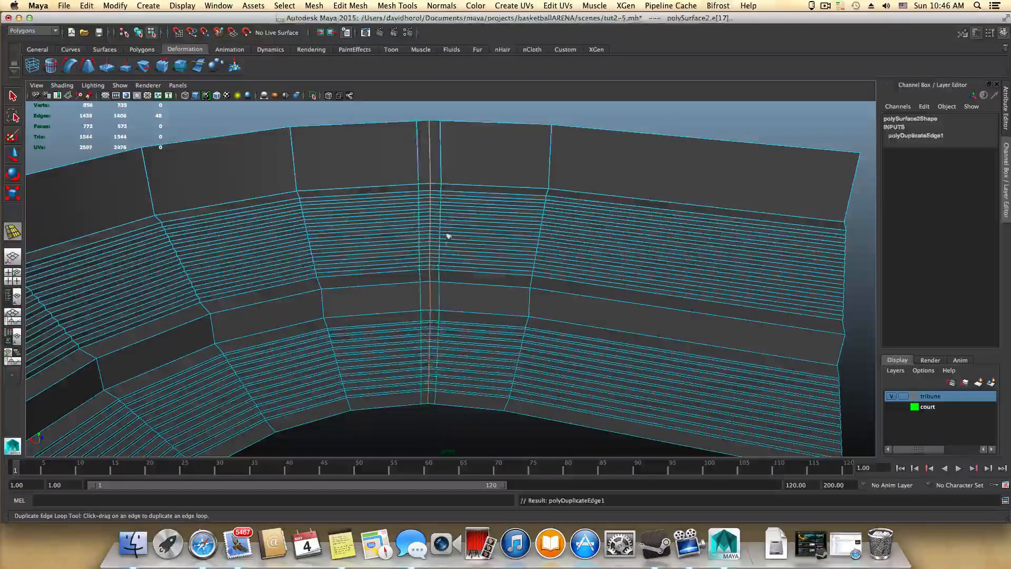
- Offset the bend's middle radial edge loop again, placing a second pair of loops just inside the aisle's borders
alt+drag(447, 235, 452, 282)
alt+middle_drag(452, 282, 506, 311)
alt+drag(505, 311, 467, 320)
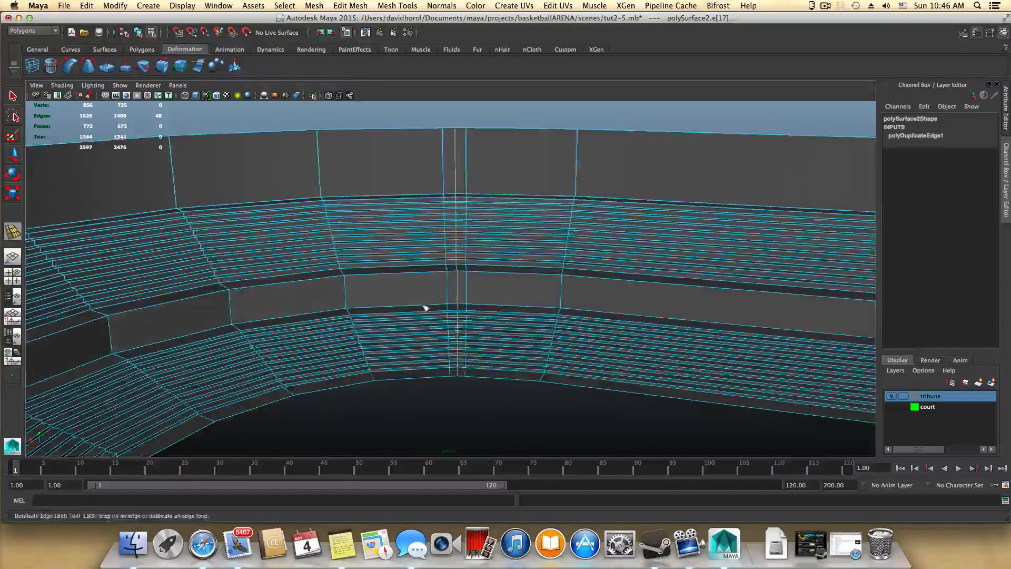
alt+right_drag(425, 308, 682, 359)
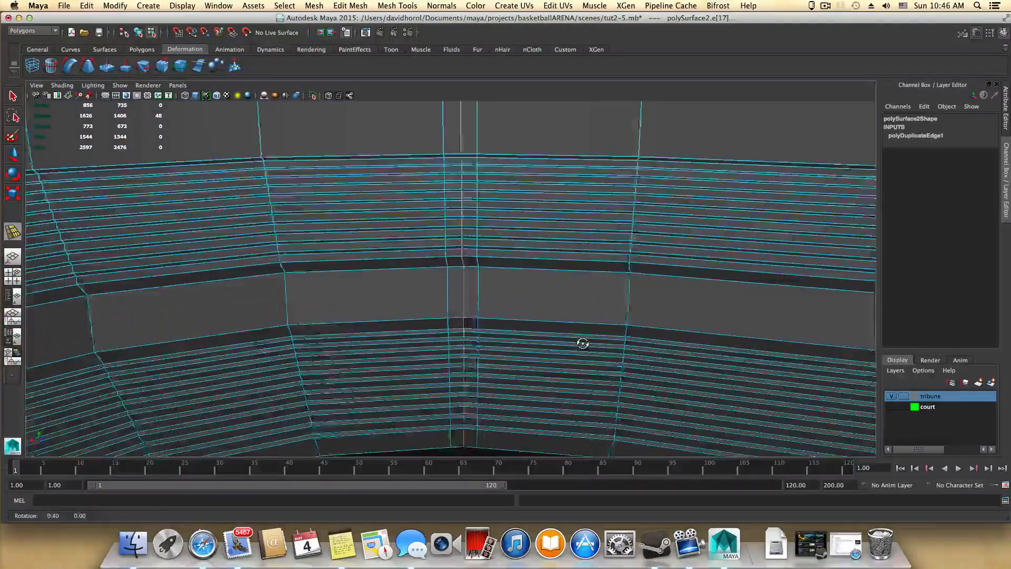
alt+drag(580, 343, 510, 316)
alt+middle_drag(500, 304, 480, 284)
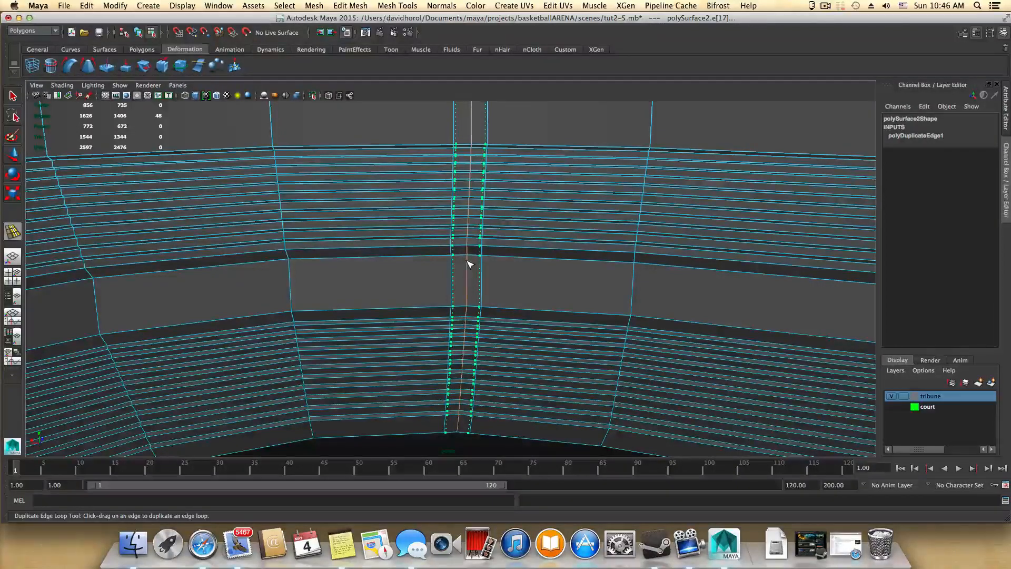
click(470, 263)
alt+drag(474, 282, 489, 304)
alt+right_drag(488, 304, 718, 348)
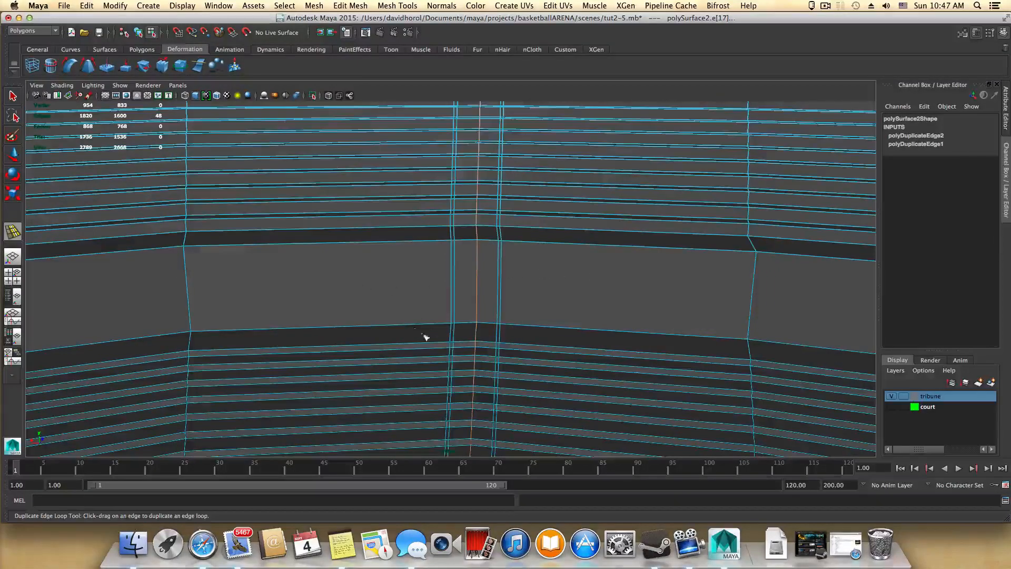
alt+middle_drag(451, 316, 484, 320)
mouse_move(482, 319)
alt+right_down()
mouse_move(508, 325)
mouse_move(478, 324)
alt+right_up()
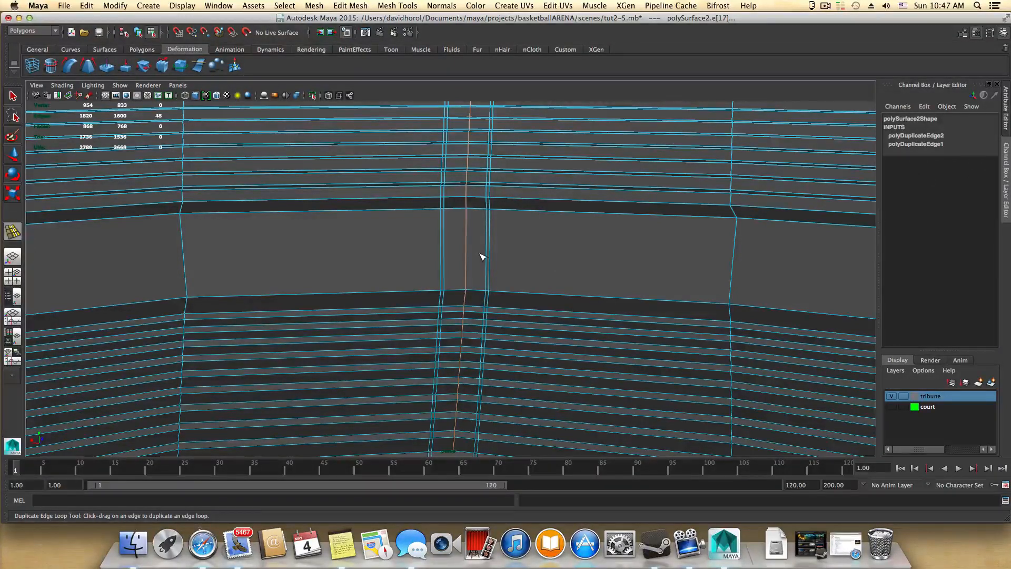
- Select the tribune as an object, look up polyDuplicateEdge1's offset and record it in Notes as "stairs offset 1: 0.092"
key(F8)
key(q)
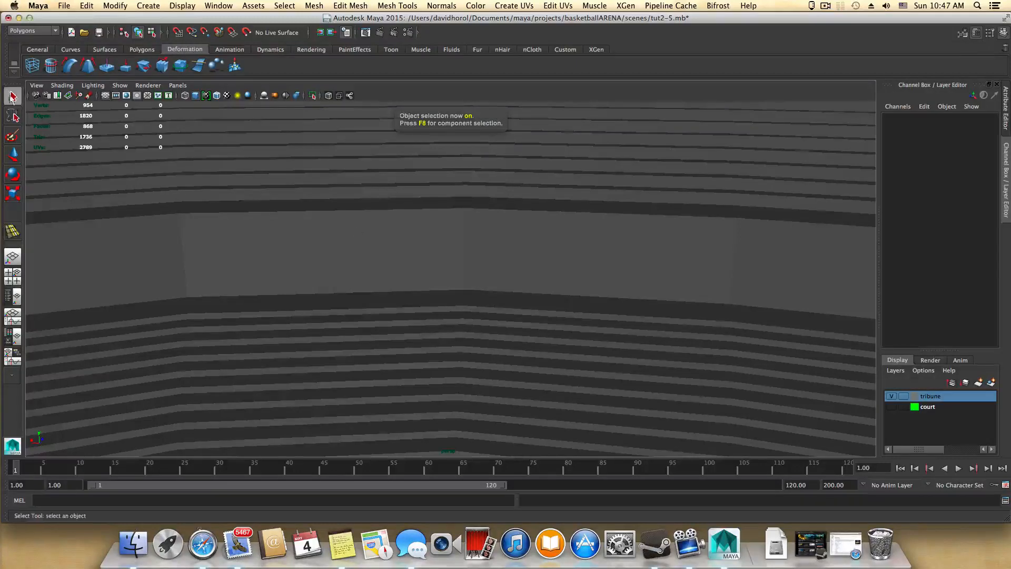
click(433, 214)
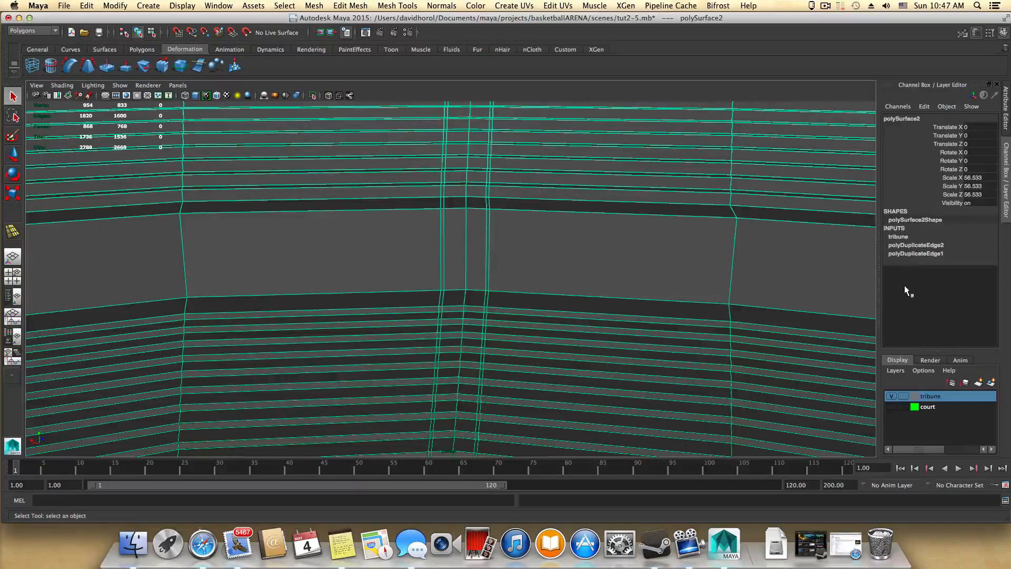
click(923, 253)
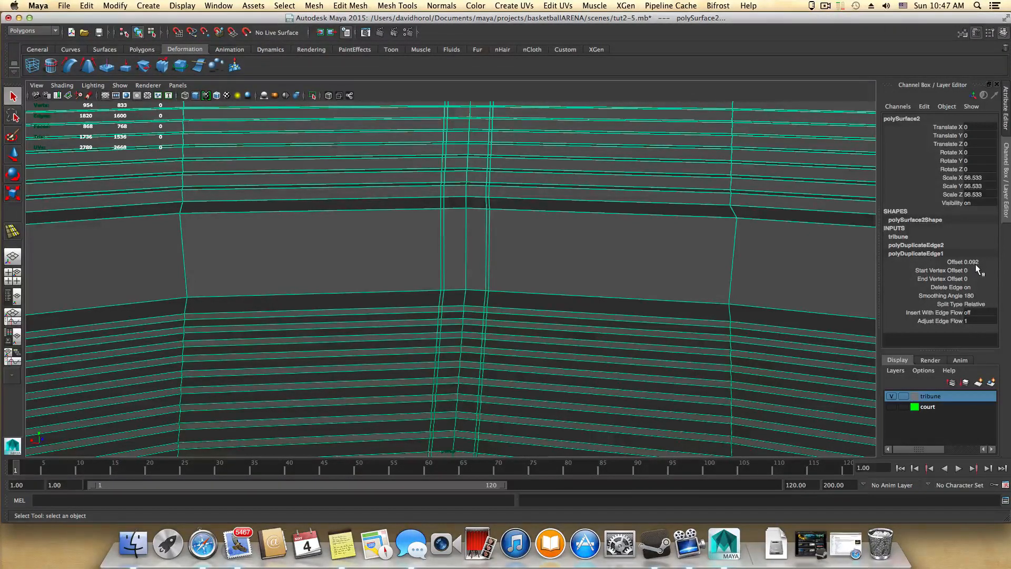
click(341, 543)
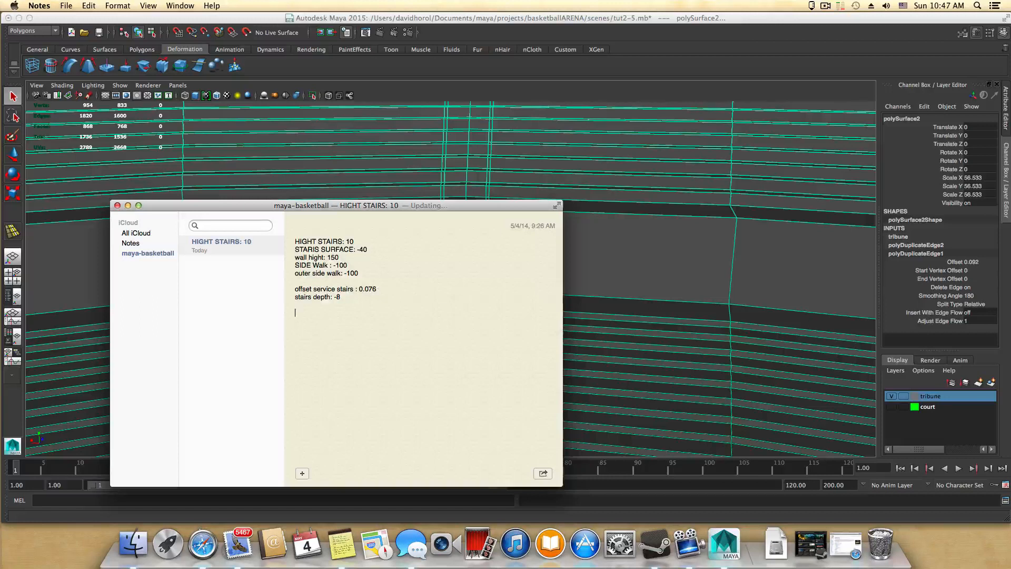
text(OFF)
text(a)
text(irs offset 1: 0.092)
- Look up polyDuplicateEdge2's offset and add it to the note on a new line as "stairs offset 2 : 0.873"
click(942, 245)
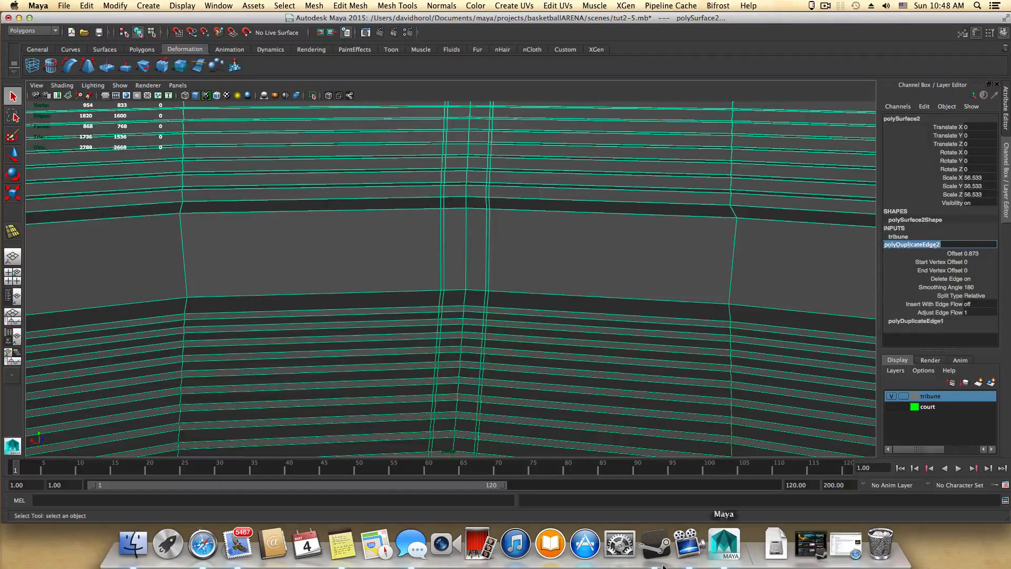
click(342, 543)
click(367, 326)
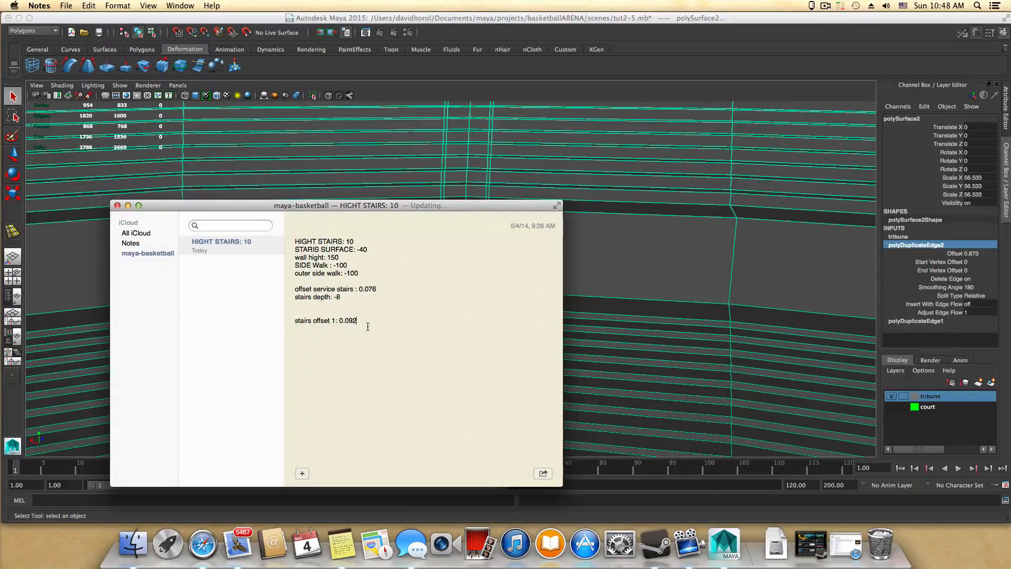
key(Return)
text(stairs offset 2 : 0.873)
drag(245, 205, 329, 207)
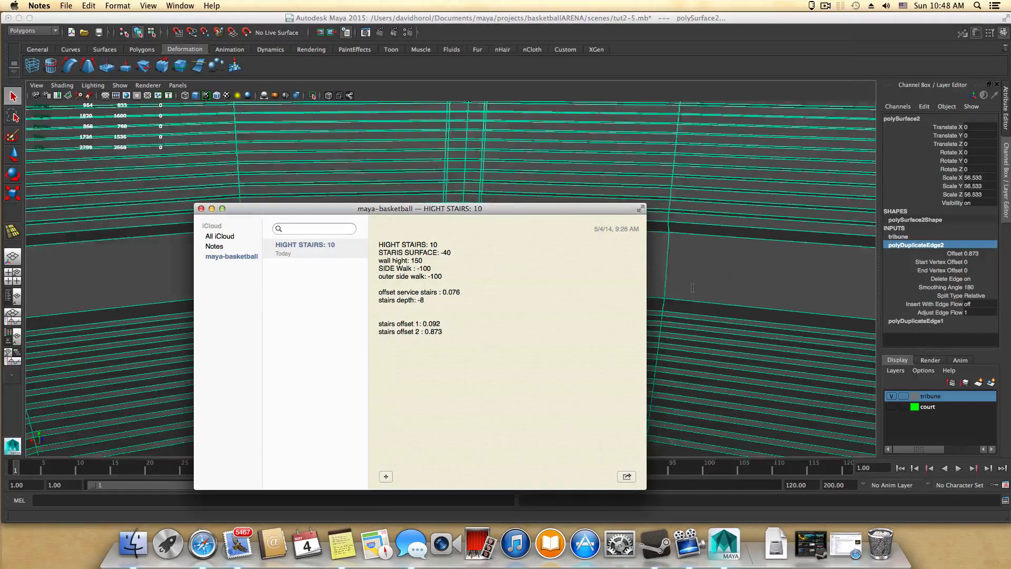
drag(498, 209, 514, 370)
- In Maya, use the Offset Edge Loop Tool twice on the second radial edge beyond the finished aisle, adding two loop pairs around it
alt+right_drag(597, 279, 507, 276)
alt+drag(506, 277, 589, 285)
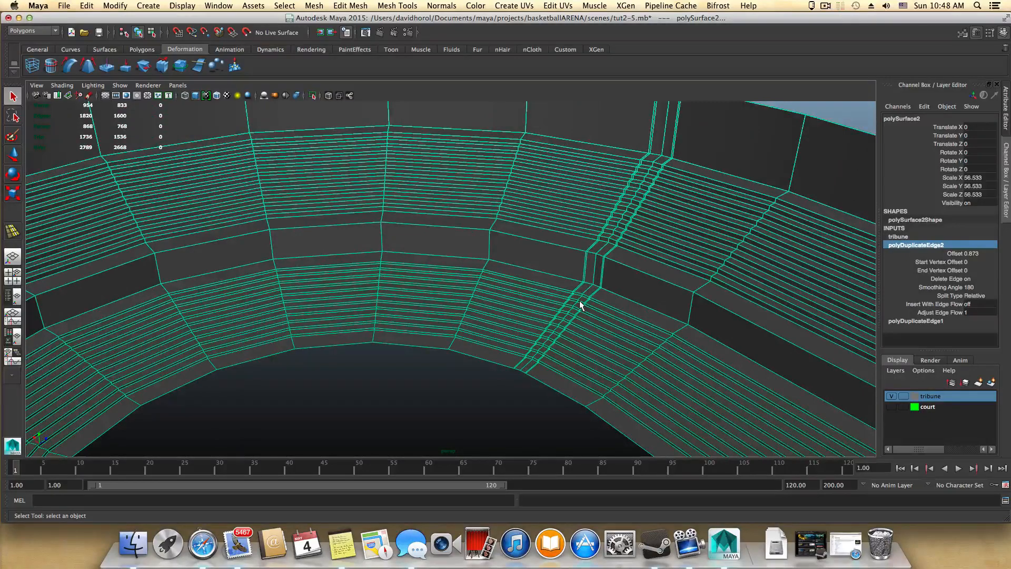
alt+drag(393, 268, 510, 348)
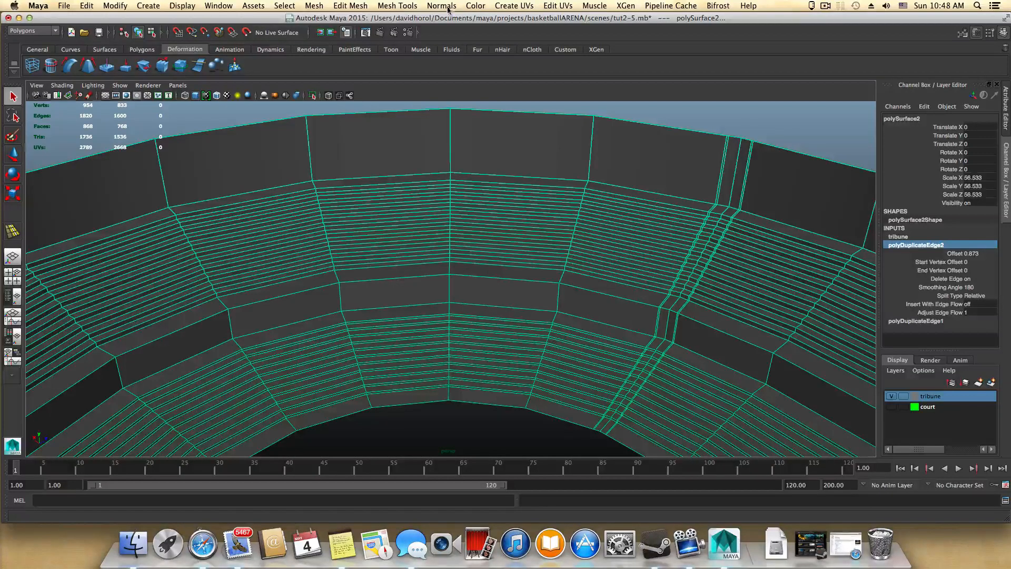
click(398, 6)
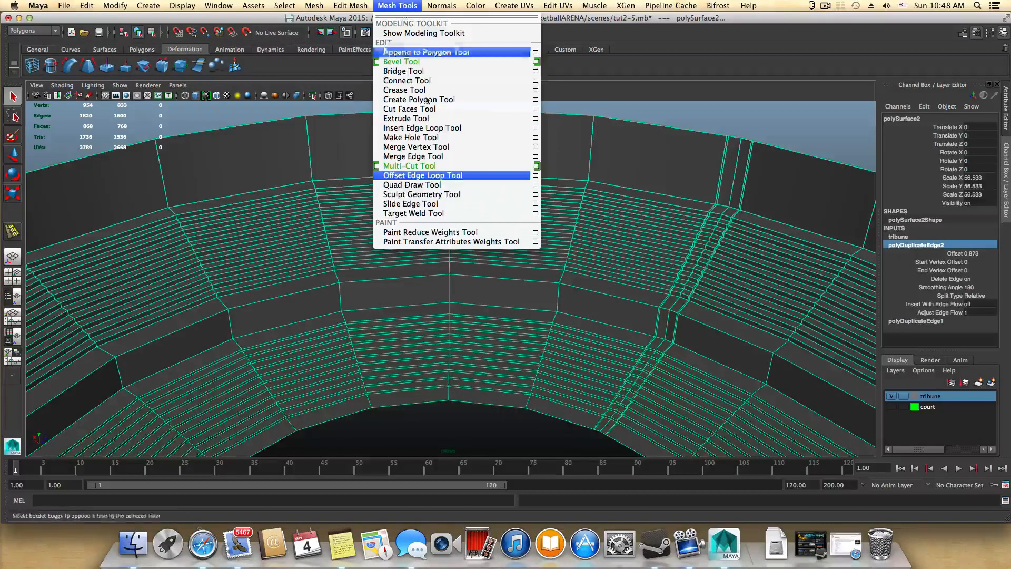
click(422, 175)
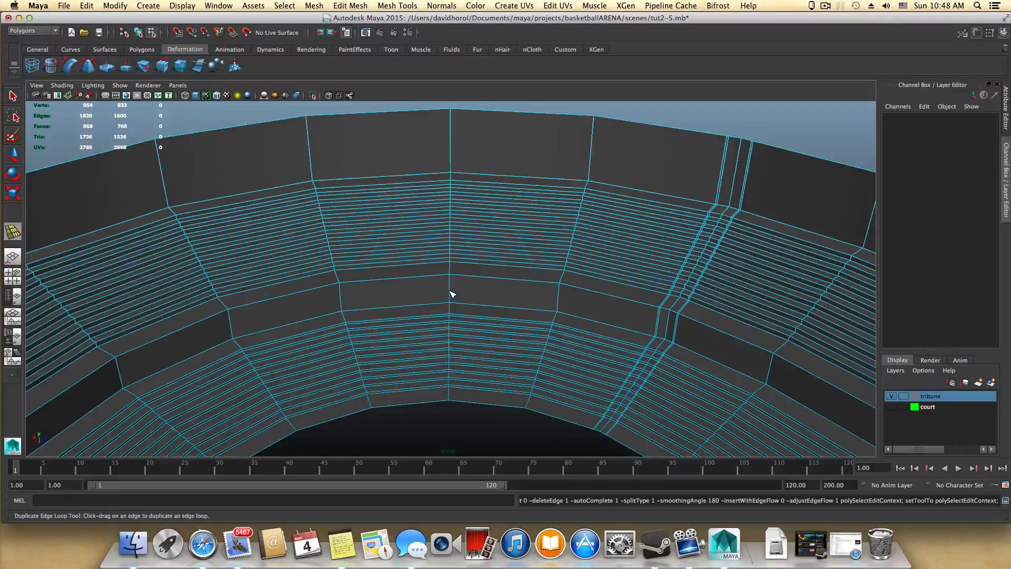
drag(451, 294, 452, 288)
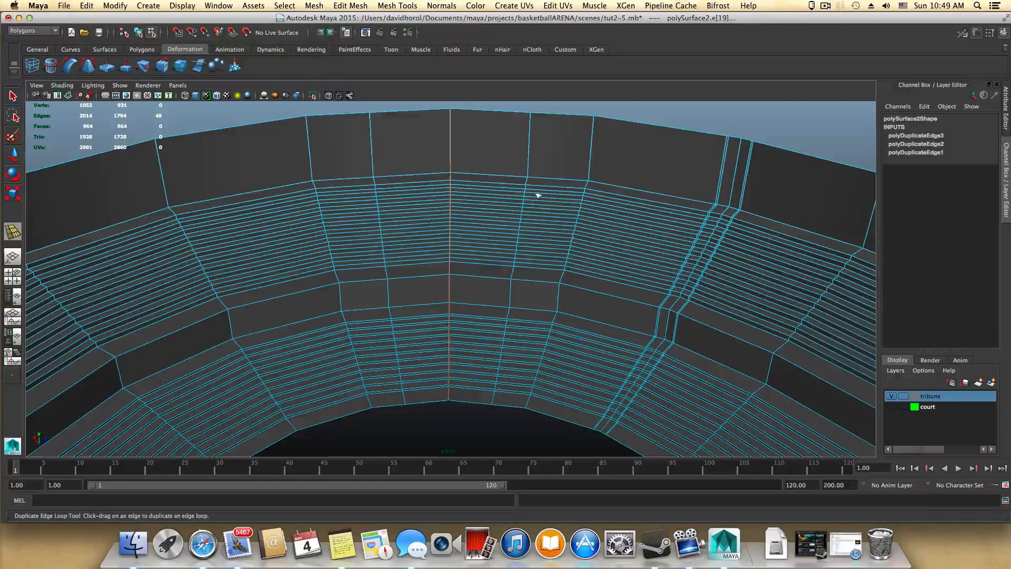
mouse_move(451, 293)
mouse_down()
mouse_move(456, 282)
mouse_move(457, 295)
mouse_up()
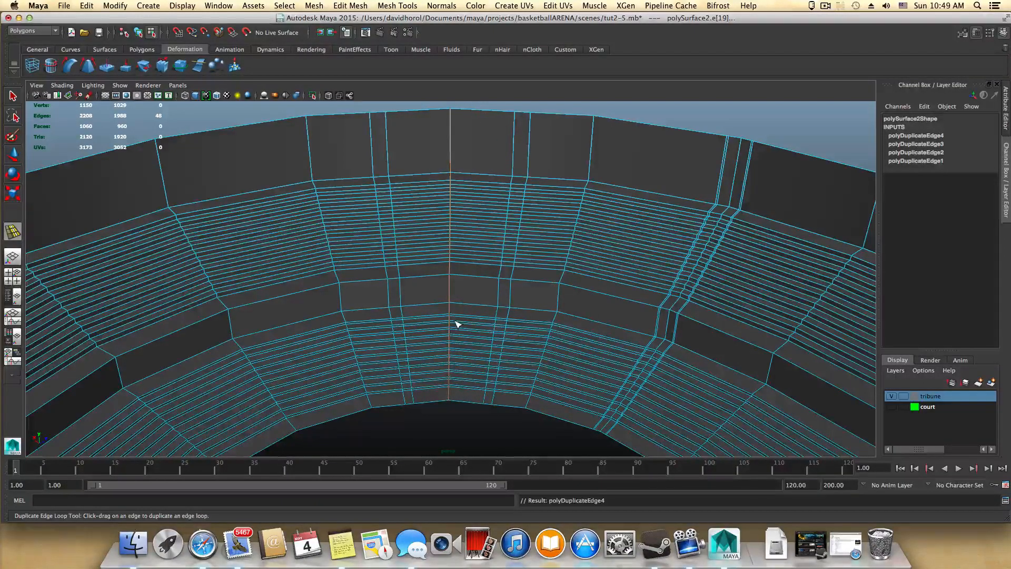
- Add two pairs of offset edge loops around the next alternate radial edge along the tribune's curve
alt+drag(467, 331, 502, 315)
alt+right_drag(502, 315, 478, 210)
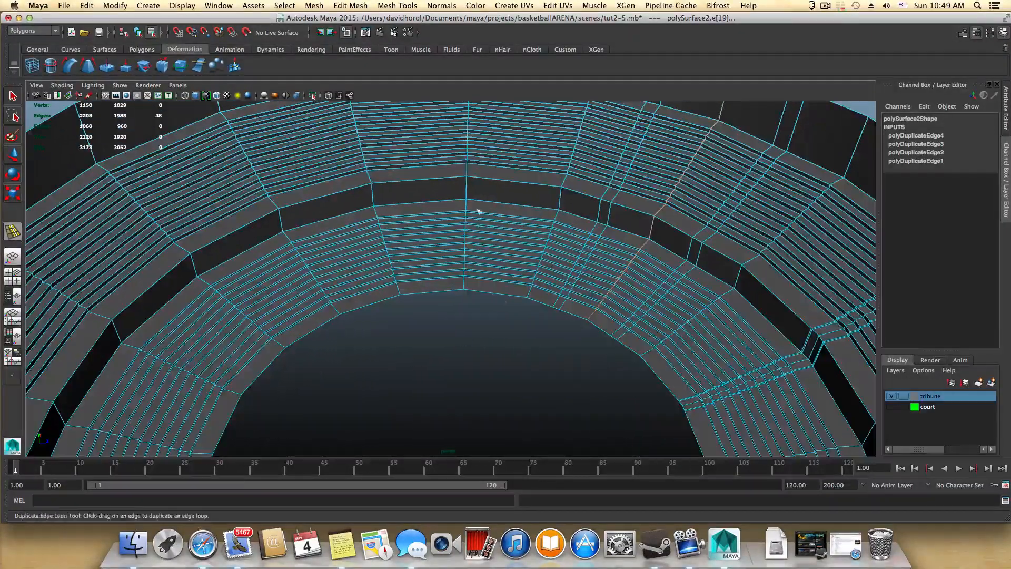
drag(469, 184, 468, 188)
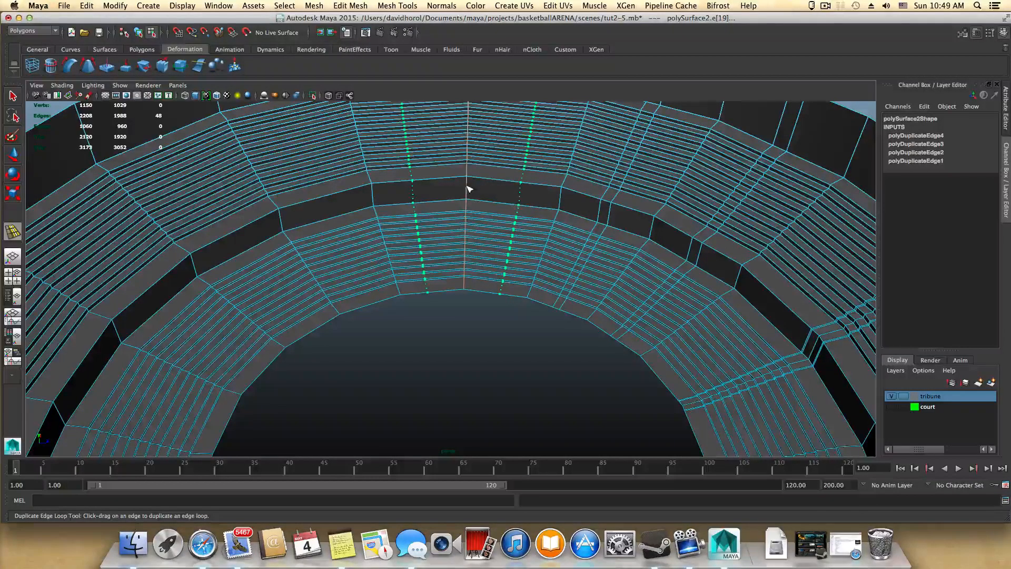
click(468, 188)
drag(466, 185, 468, 182)
- Add two pairs of offset loops around each of the two remaining alternate radial edges toward the tribune's straight end
alt+drag(478, 231, 444, 226)
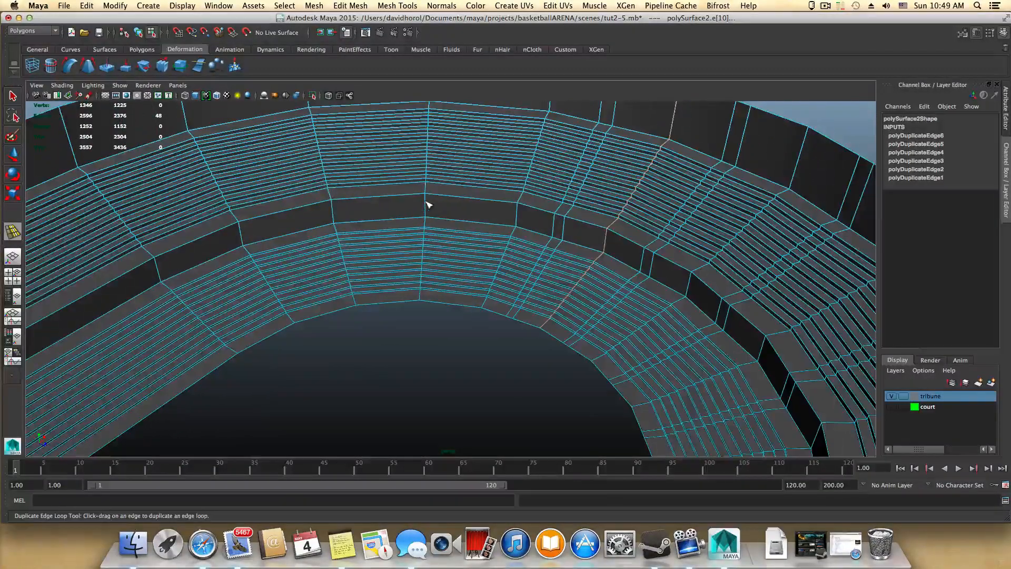
drag(426, 204, 389, 192)
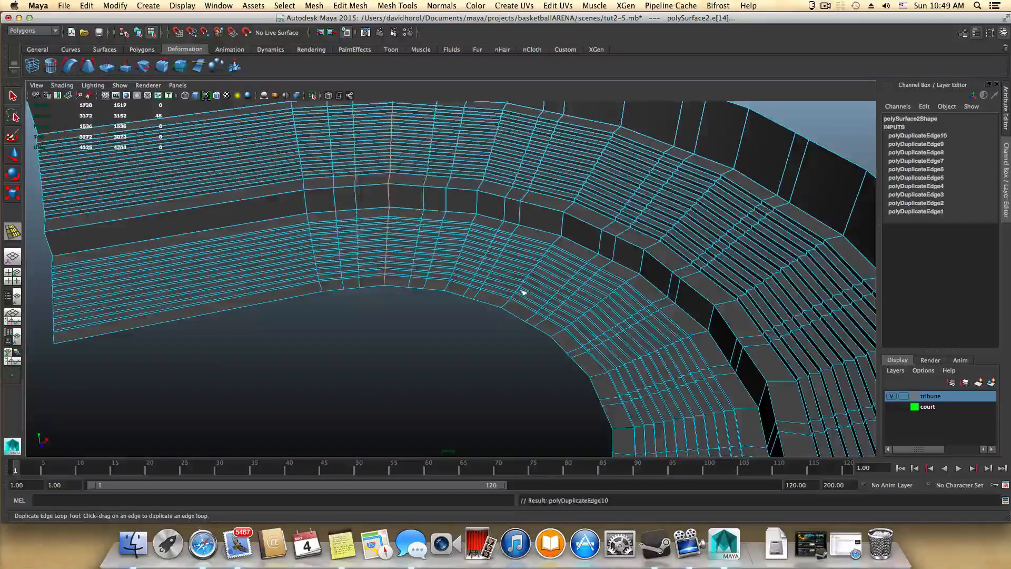
alt+drag(521, 290, 574, 289)
alt+drag(443, 301, 481, 300)
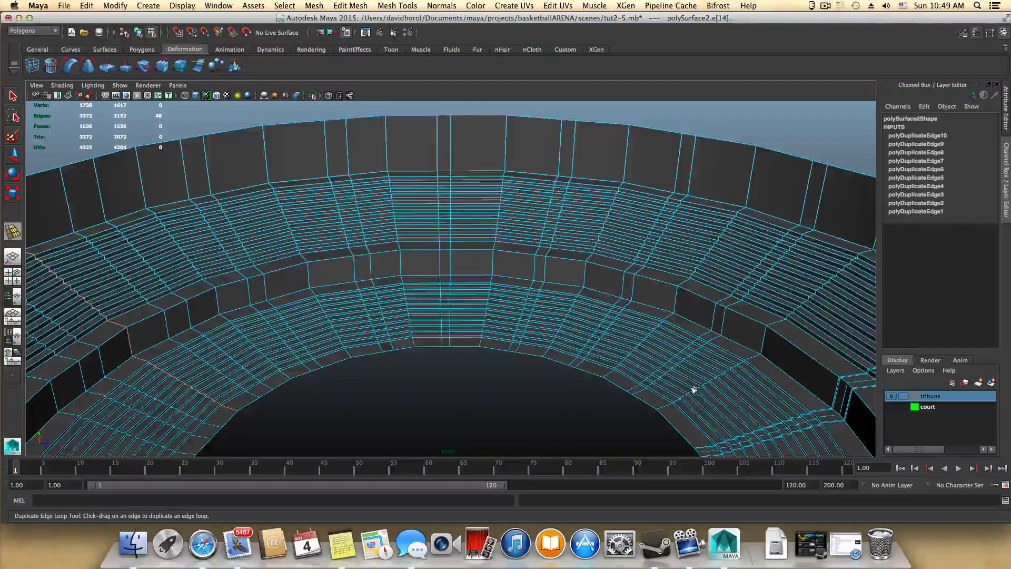
alt+drag(695, 388, 582, 388)
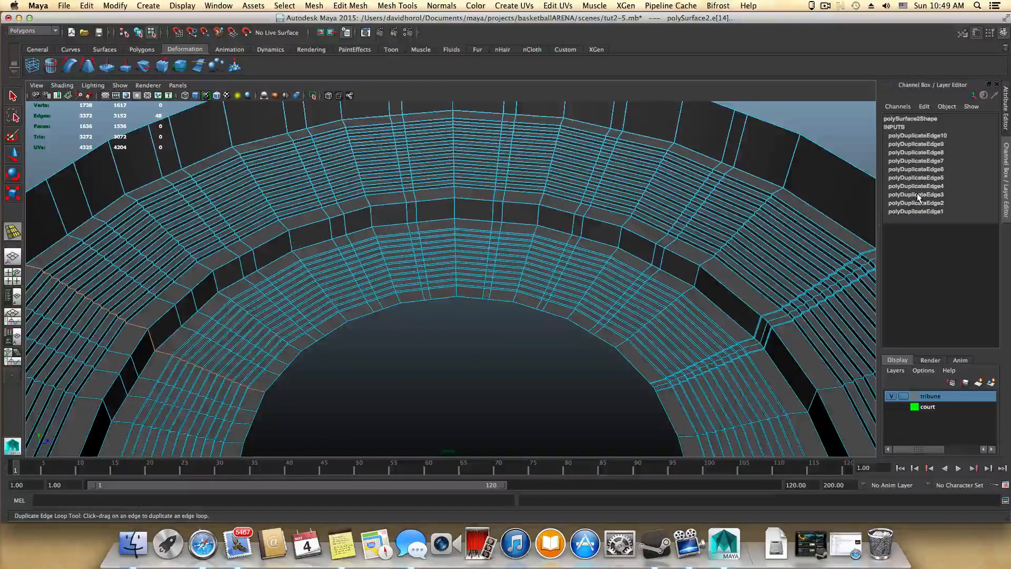
- Select the tribune as an object and set polyDuplicateEdge3's offset to the noted stairs offset 1 value, 0.092
key(F8)
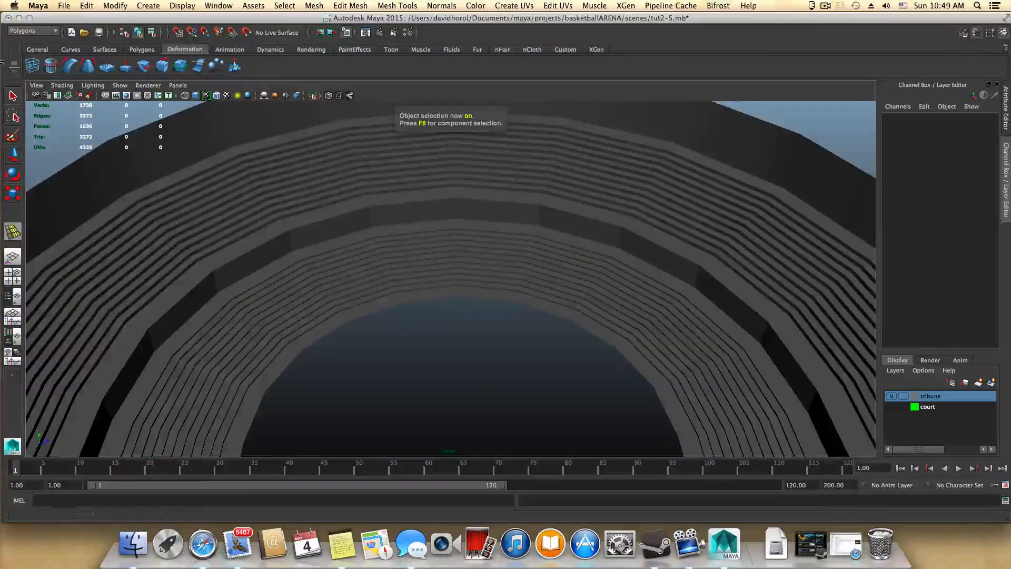
click(13, 96)
click(421, 243)
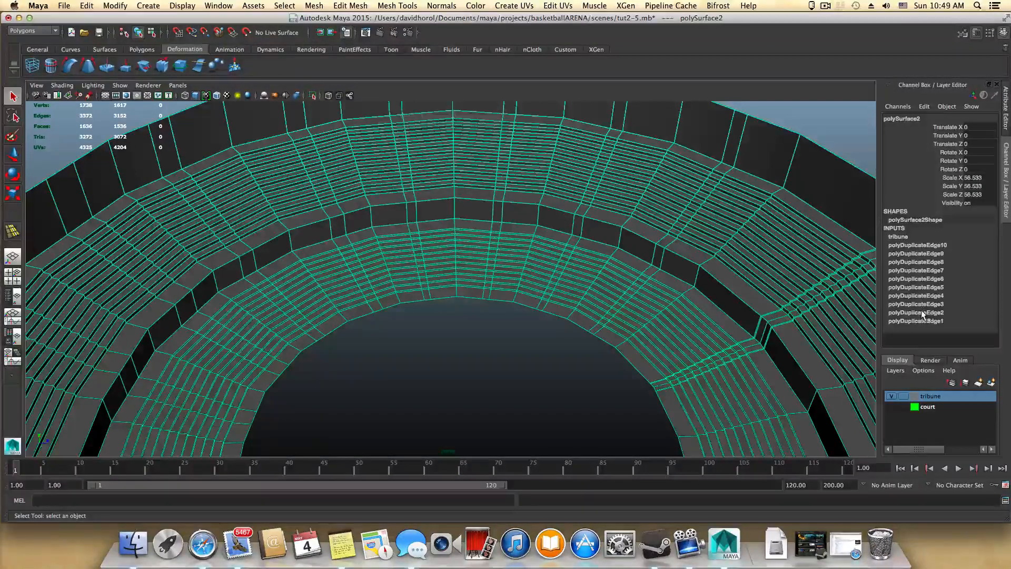
click(924, 304)
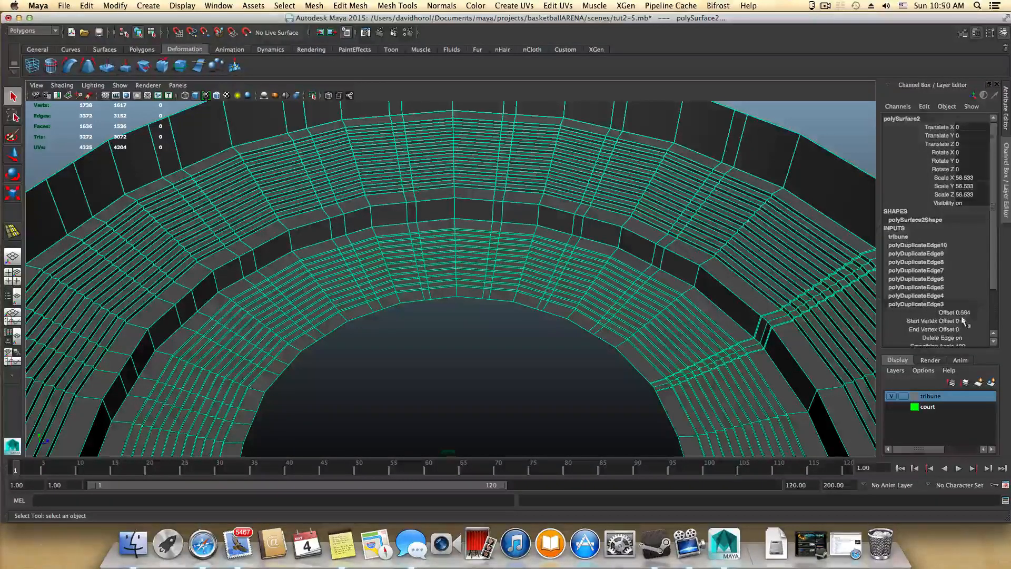
scroll(965, 320, down, 2)
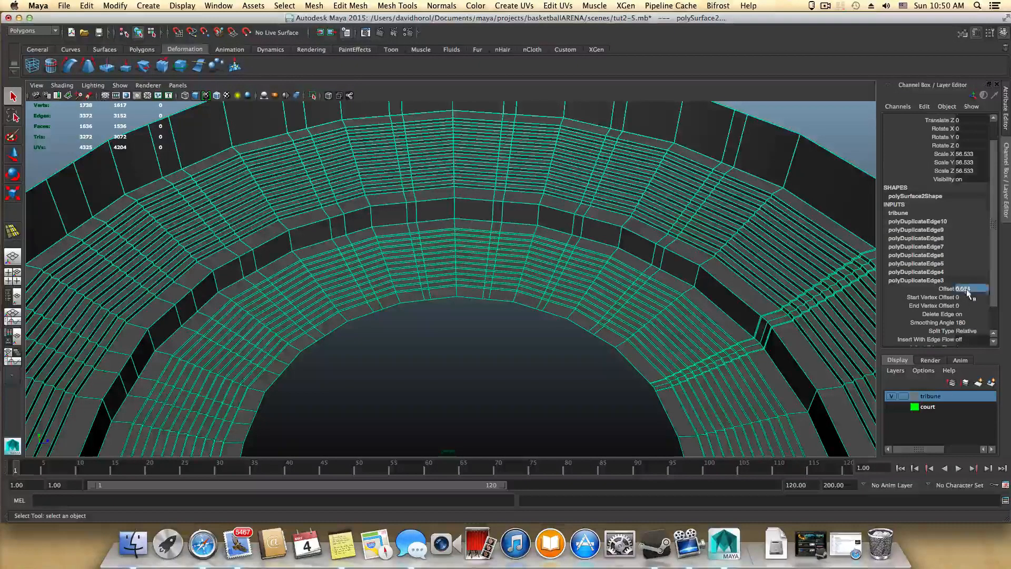
key(Return)
click(341, 542)
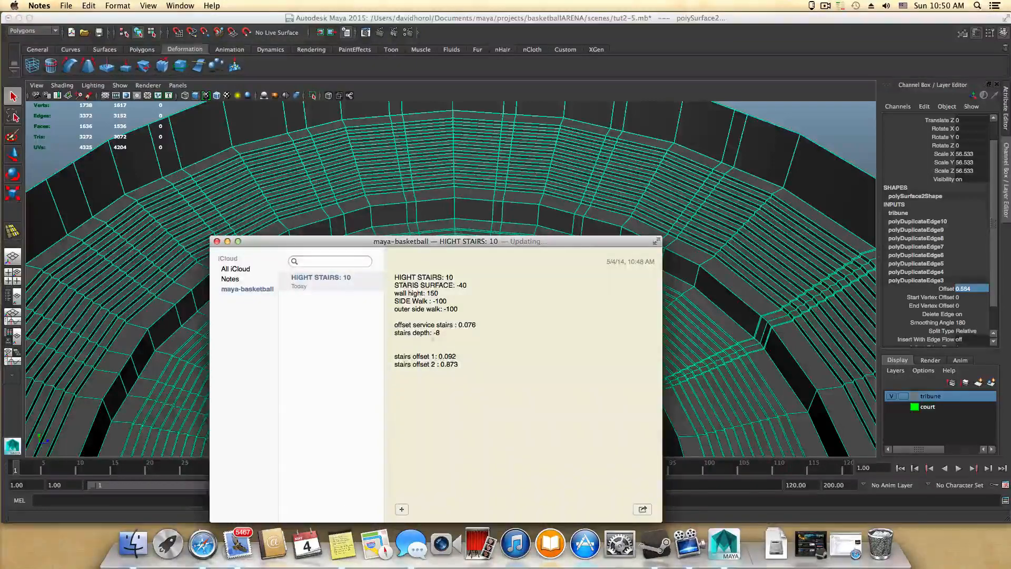
double_click(972, 289)
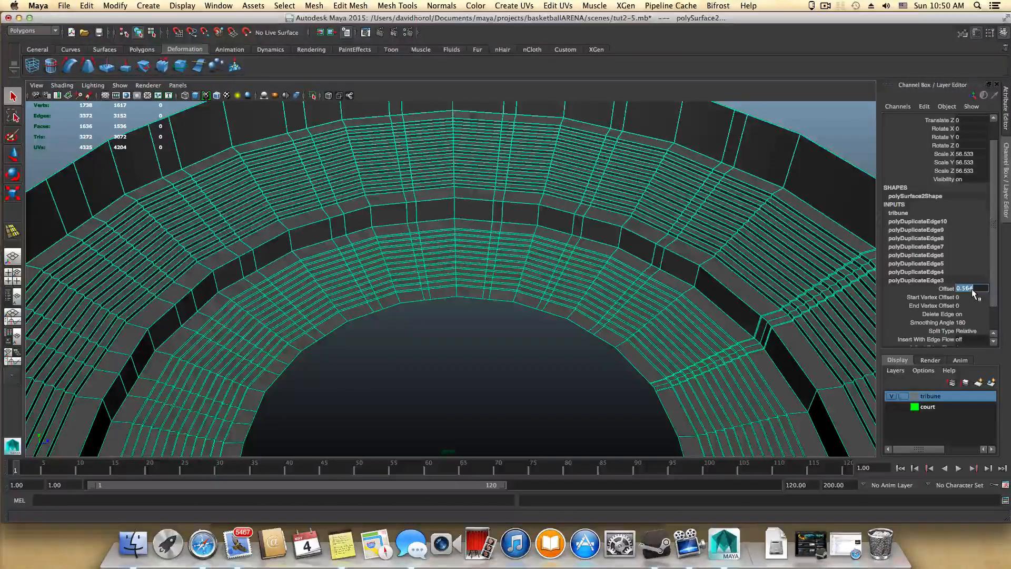
text(0.0)
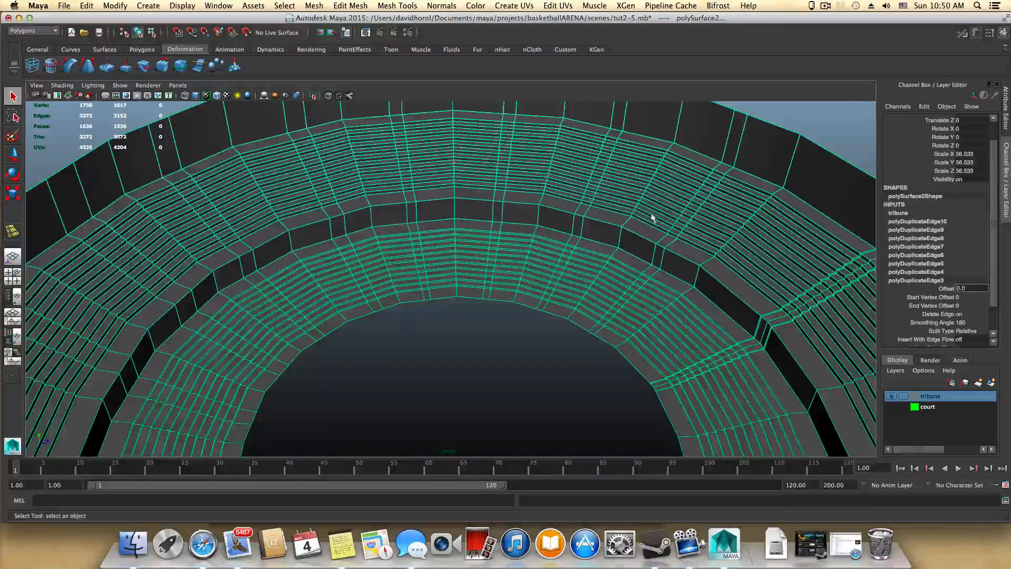
text(92)
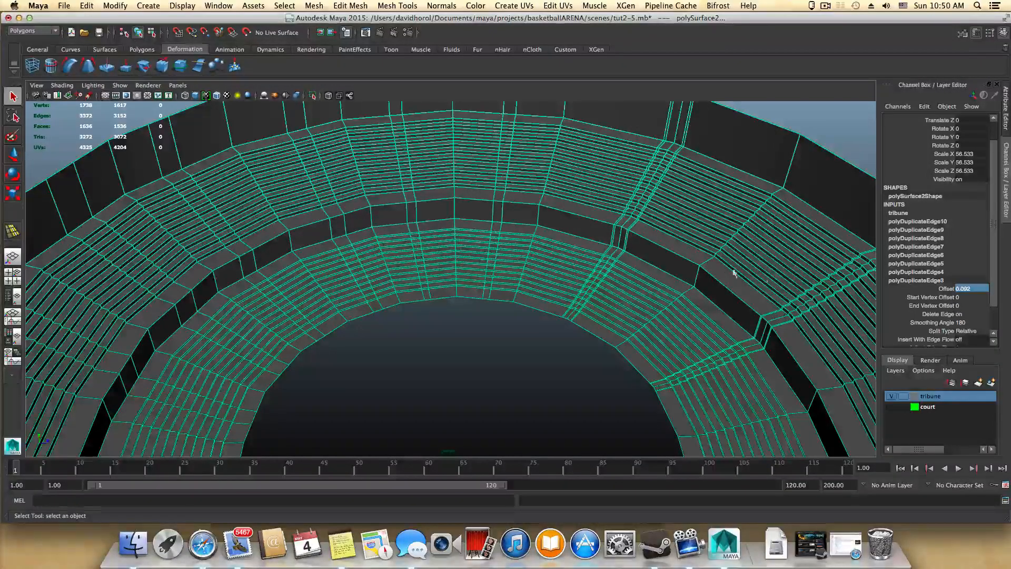
- Check the stairs offset 2 value in Notes and set polyDuplicateEdge4's offset to 0.873 in Maya
alt+drag(734, 273, 759, 270)
alt+drag(621, 255, 713, 338)
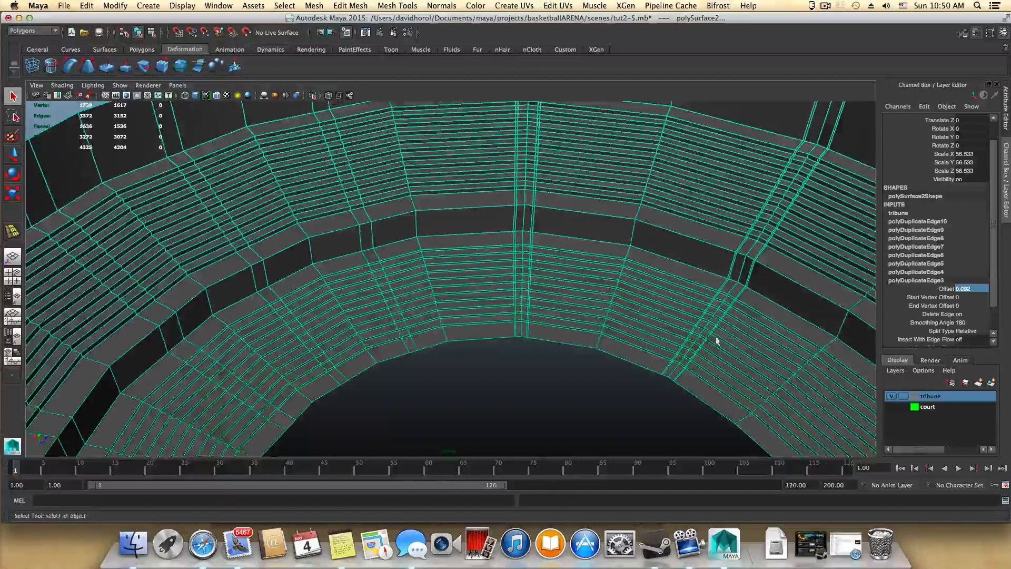
click(929, 273)
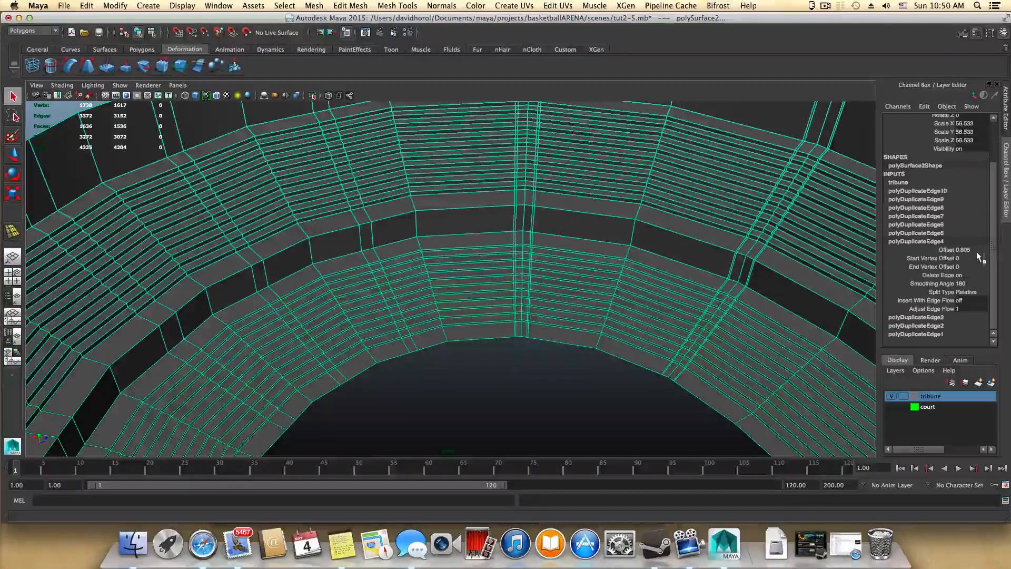
click(342, 544)
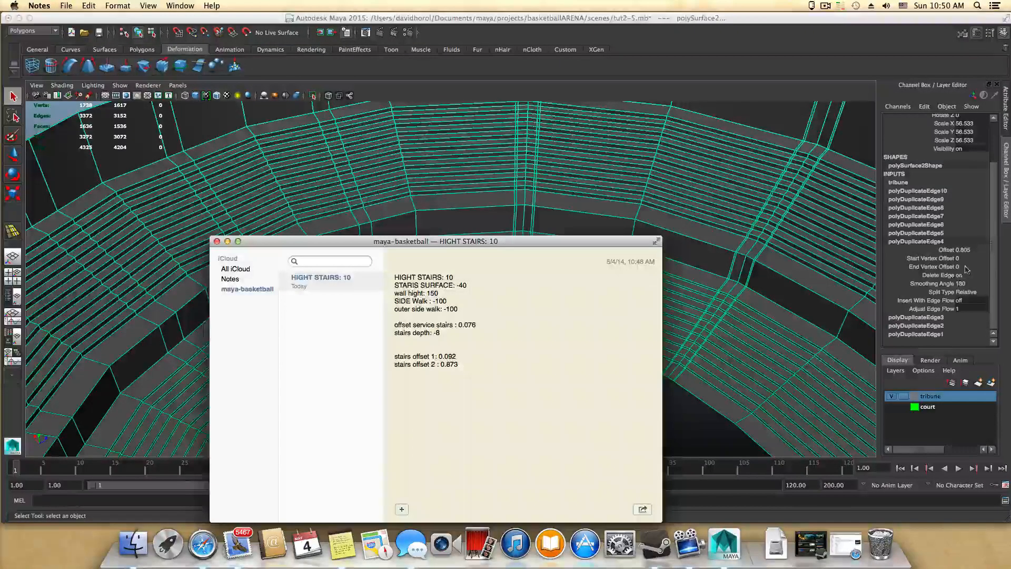
click(965, 252)
click(965, 249)
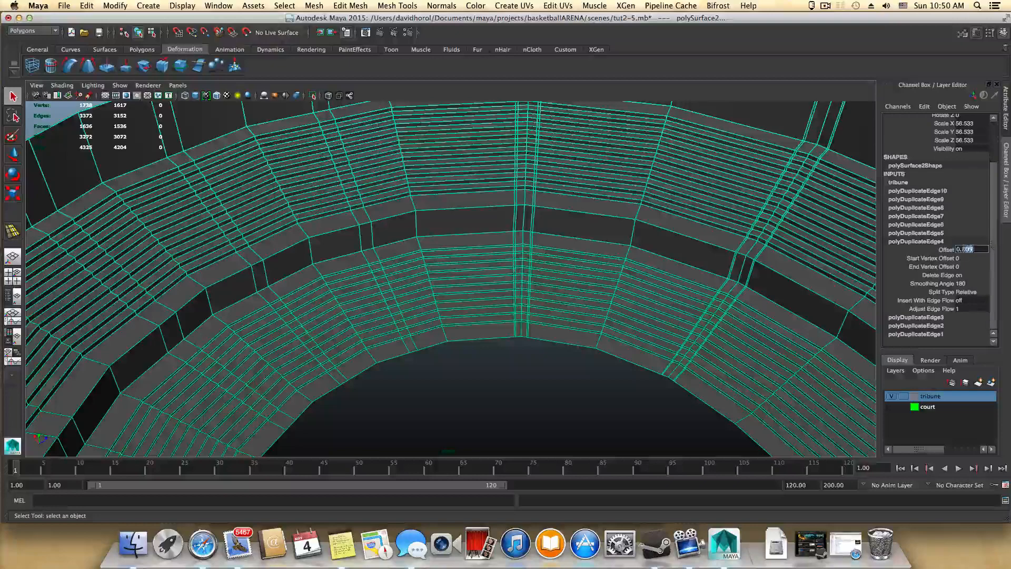
drag(968, 249, 974, 249)
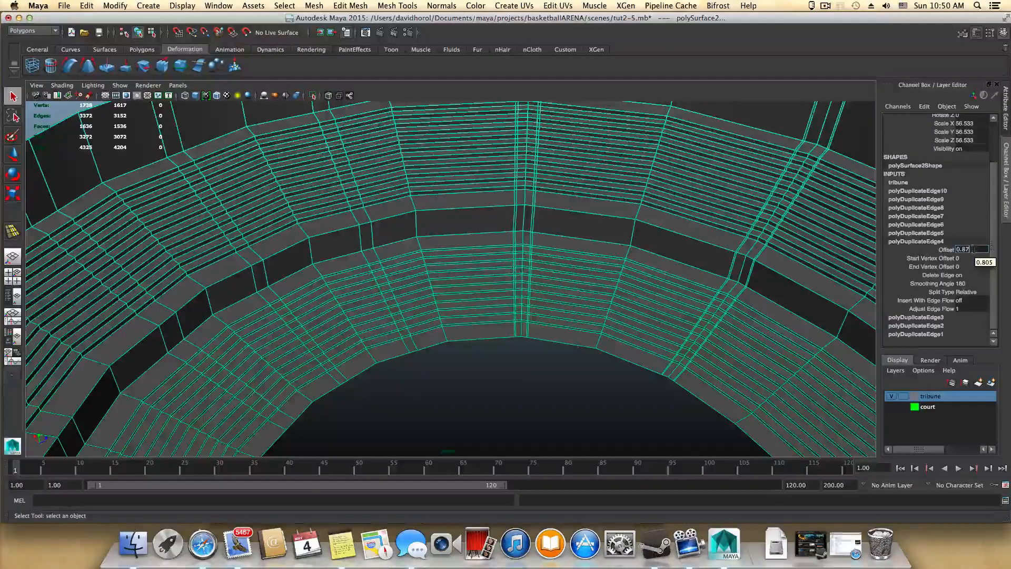
key(BackSpace)
text(3)
key(Return)
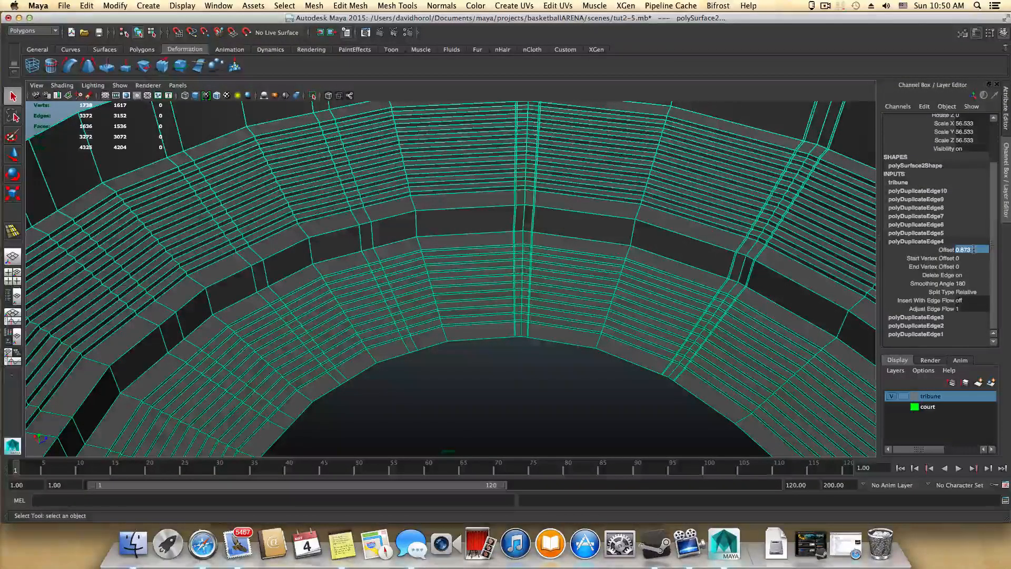
- Try an offset of 0.574 on polyDuplicateEdge5 and examine the resulting loops along the tribune's curve
alt+drag(629, 345, 501, 334)
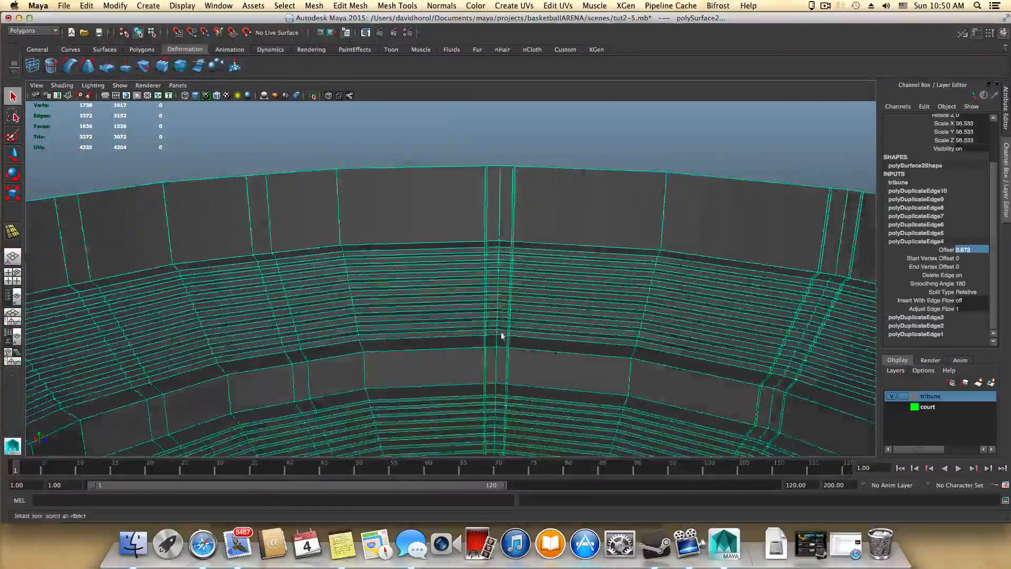
alt+right_drag(501, 334, 700, 314)
click(933, 318)
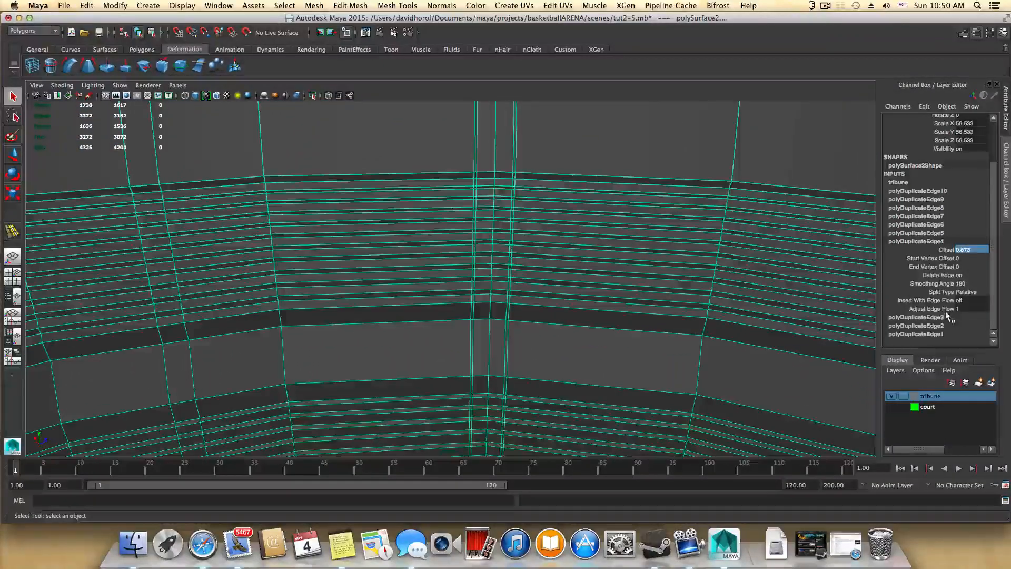
click(923, 240)
click(922, 233)
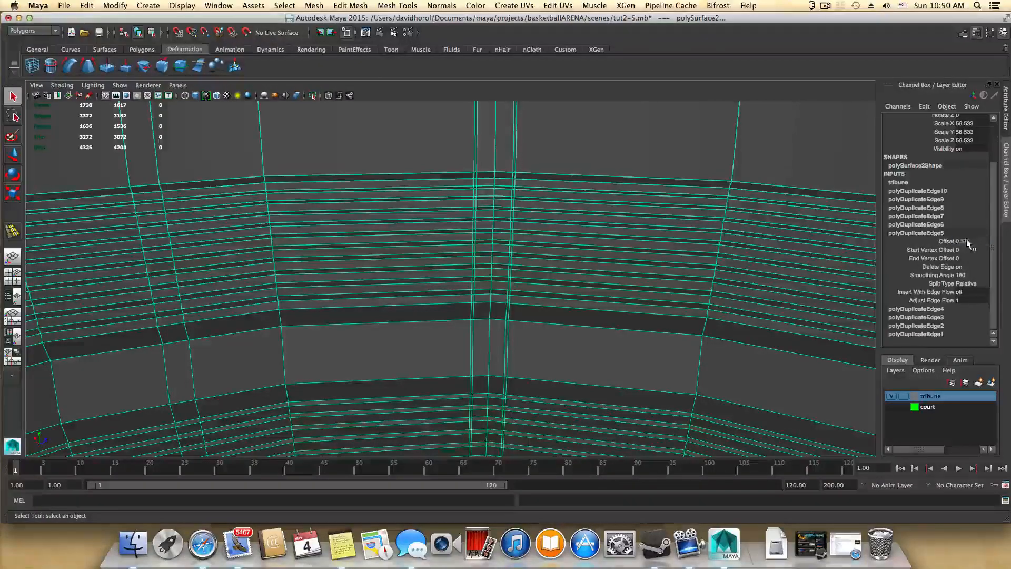
alt+right_drag(552, 392, 409, 385)
alt+drag(568, 367, 527, 363)
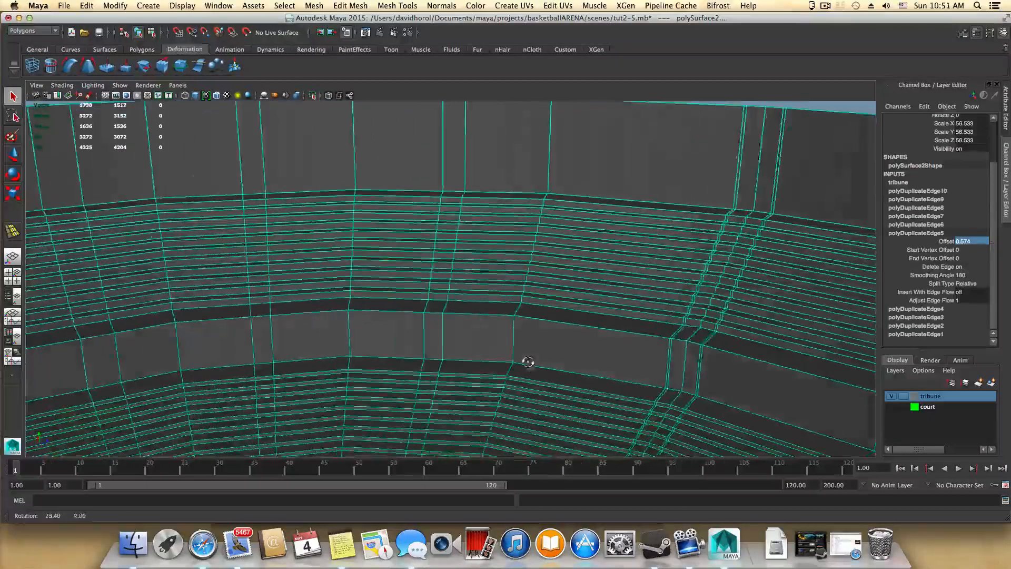
alt+middle_drag(527, 363, 601, 303)
scroll(459, 311, down, 5)
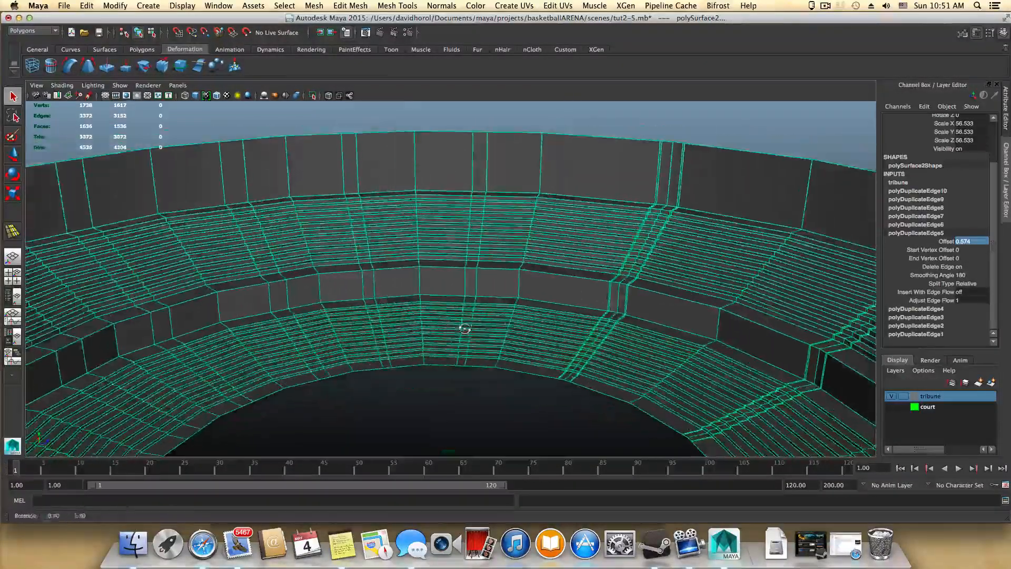
- Set polyDuplicateEdge6's offset to 0.872 for the outer part of the next stair aisle
click(927, 226)
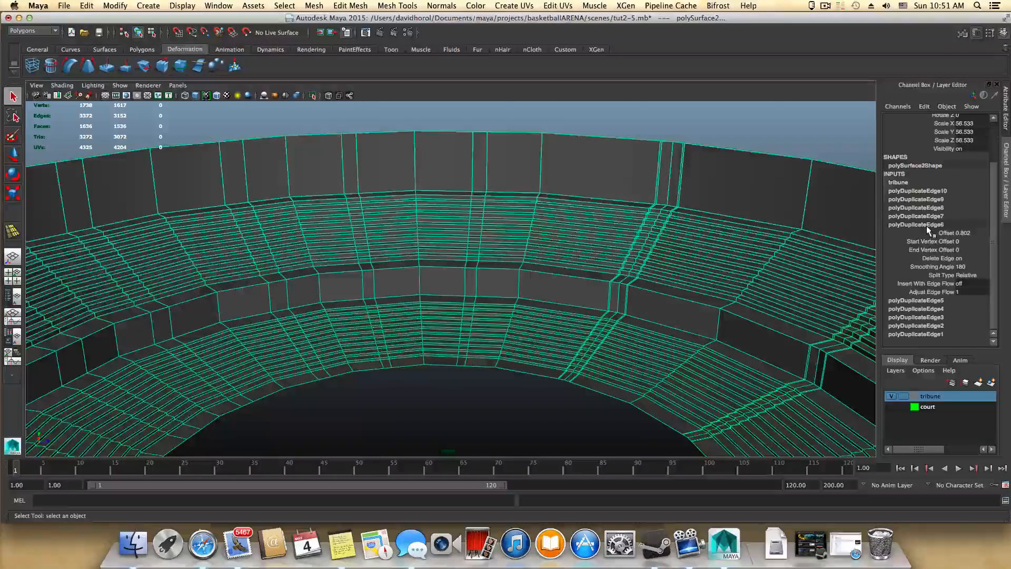
double_click(969, 233)
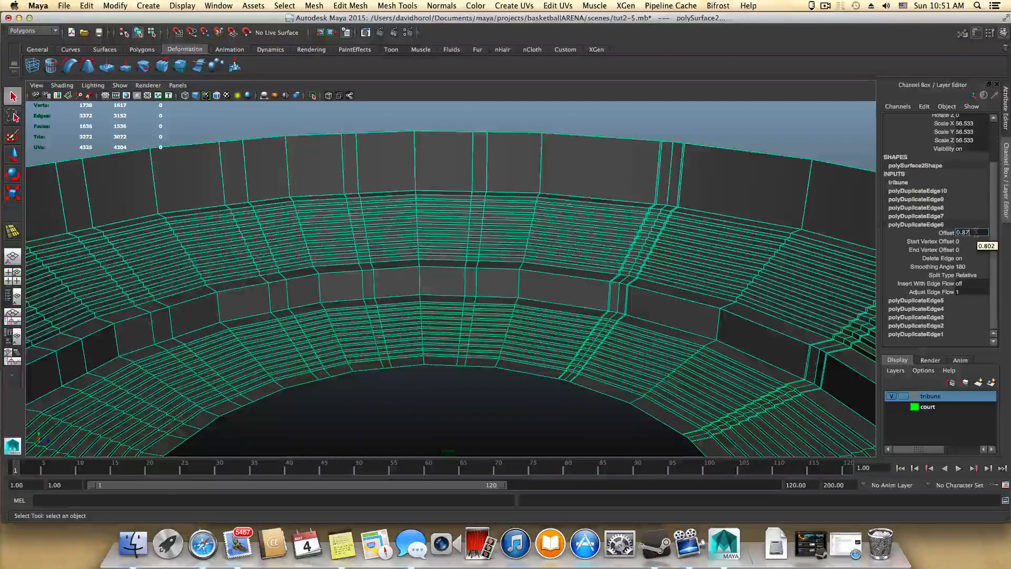
text(0.872)
key(Return)
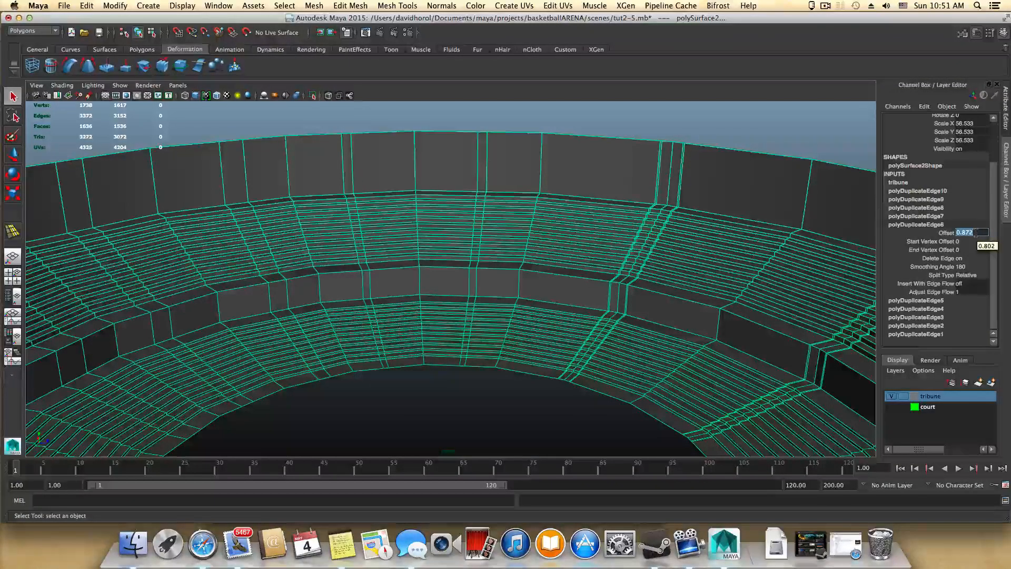
- Check the noted stairs offset 1 in Notes and set polyDuplicateEdge5's offset to 0.092 in Maya
alt+drag(604, 323, 563, 332)
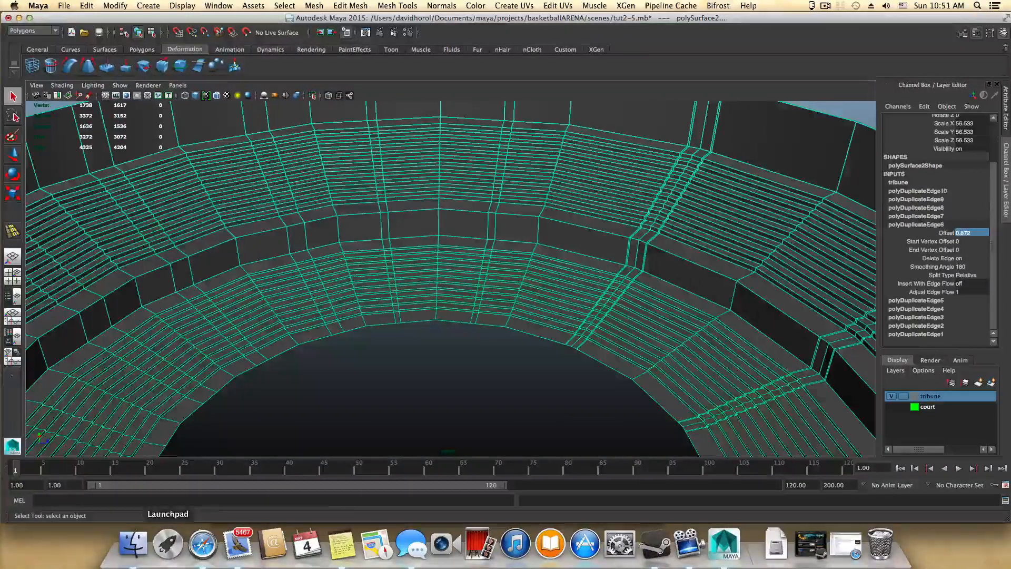
click(348, 543)
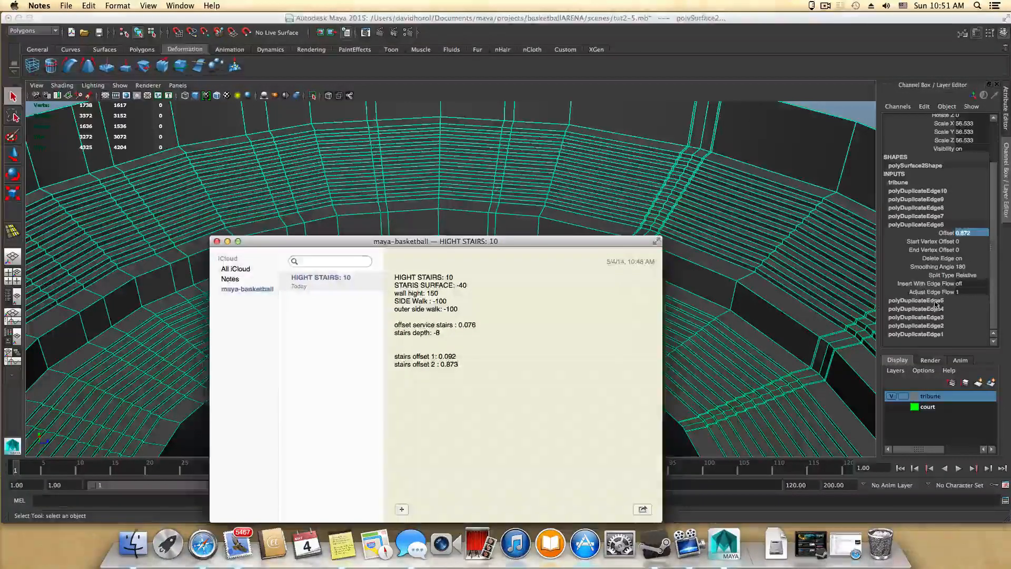
click(958, 300)
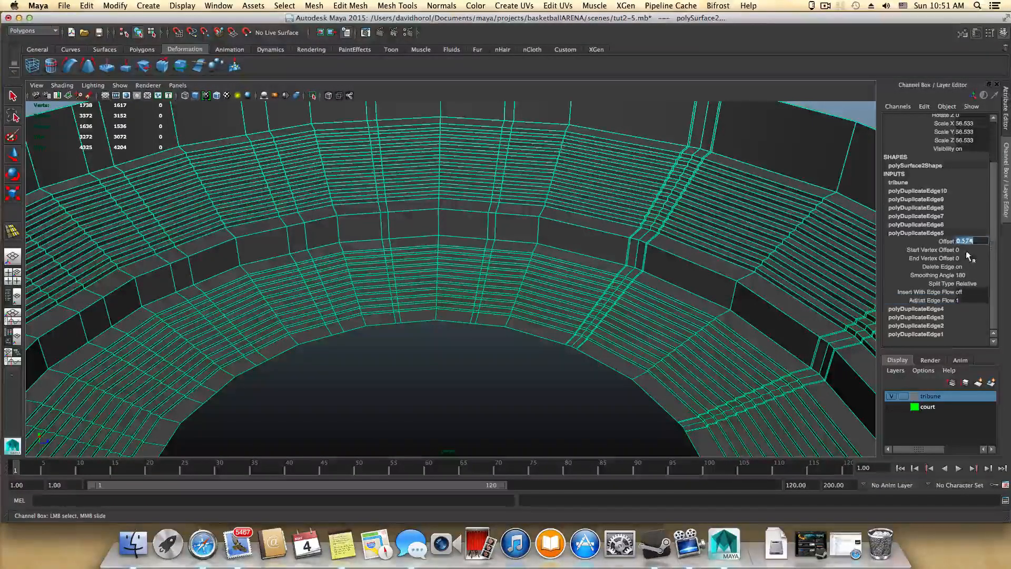
text(0.)
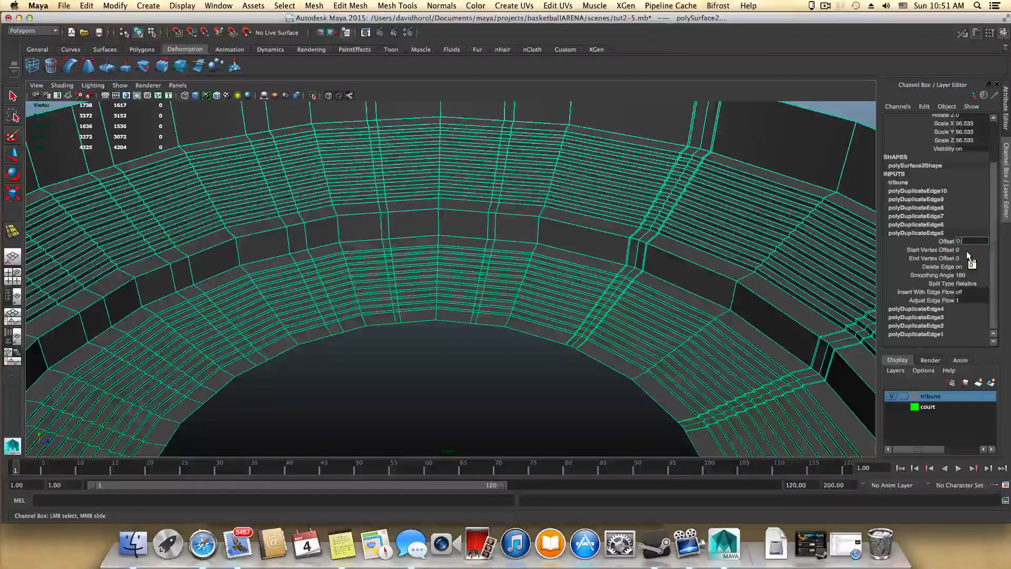
text(092)
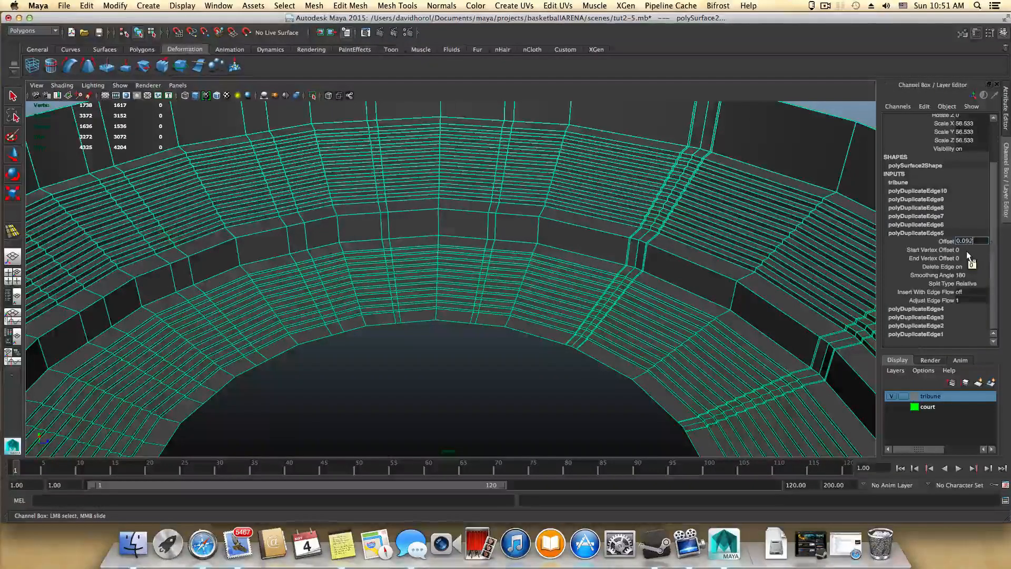
key(Return)
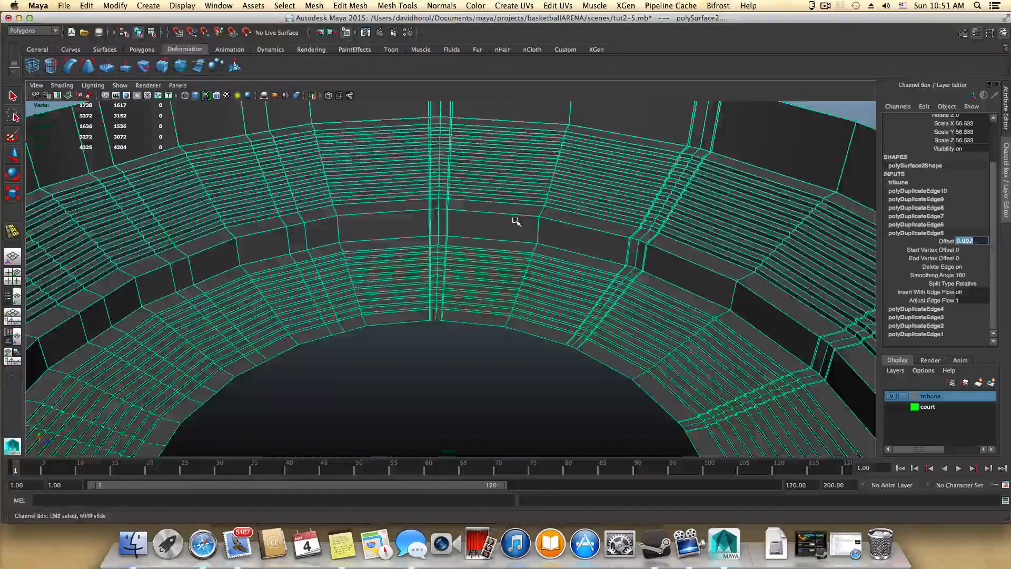
- Enter 0.872 again as the offset of polyDuplicateEdge6
alt+right_drag(515, 220, 690, 274)
click(929, 226)
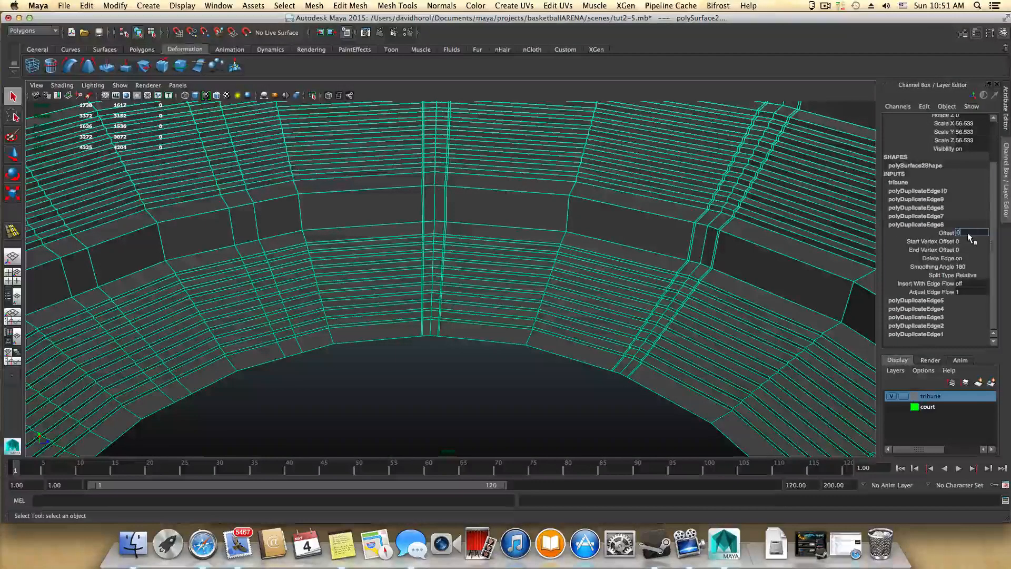
text(.)
key(BackSpace)
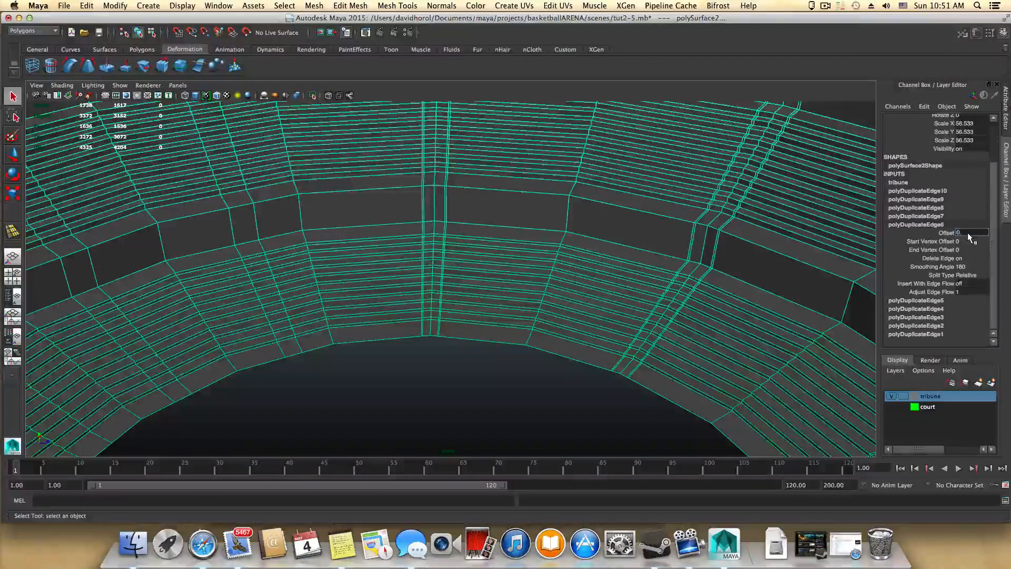
text(872)
key(Return)
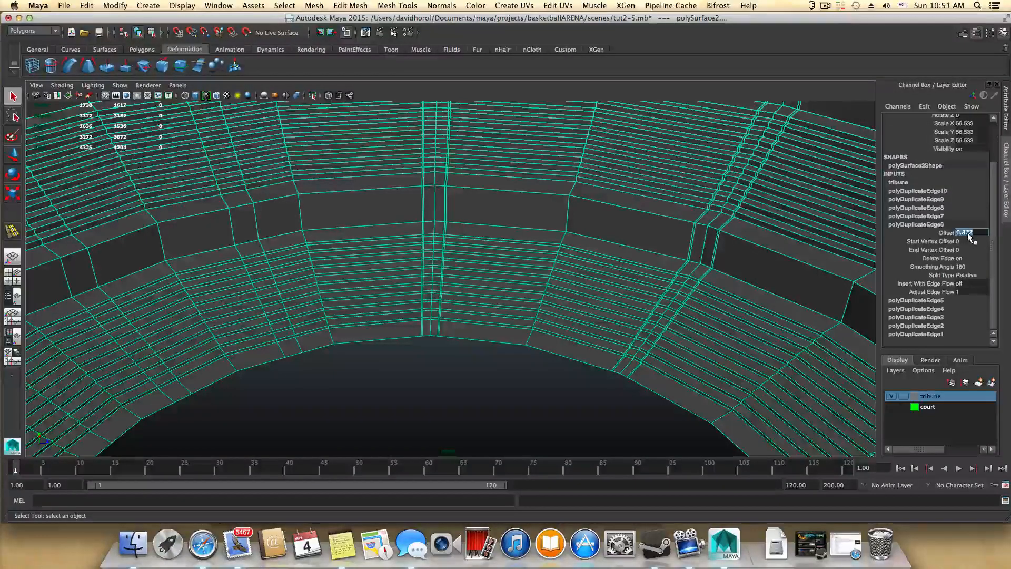
- Check the noted offsets in Notes and set polyDuplicateEdge7's offset to the stairs offset 1 value, 0.092, in Maya
alt+drag(511, 369, 588, 384)
alt+right_drag(589, 384, 576, 414)
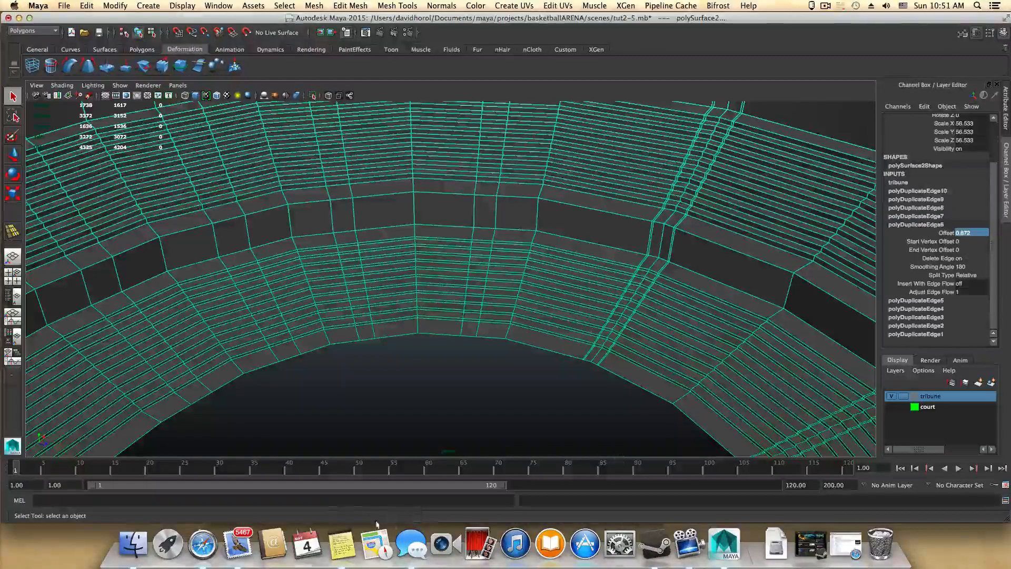
click(341, 542)
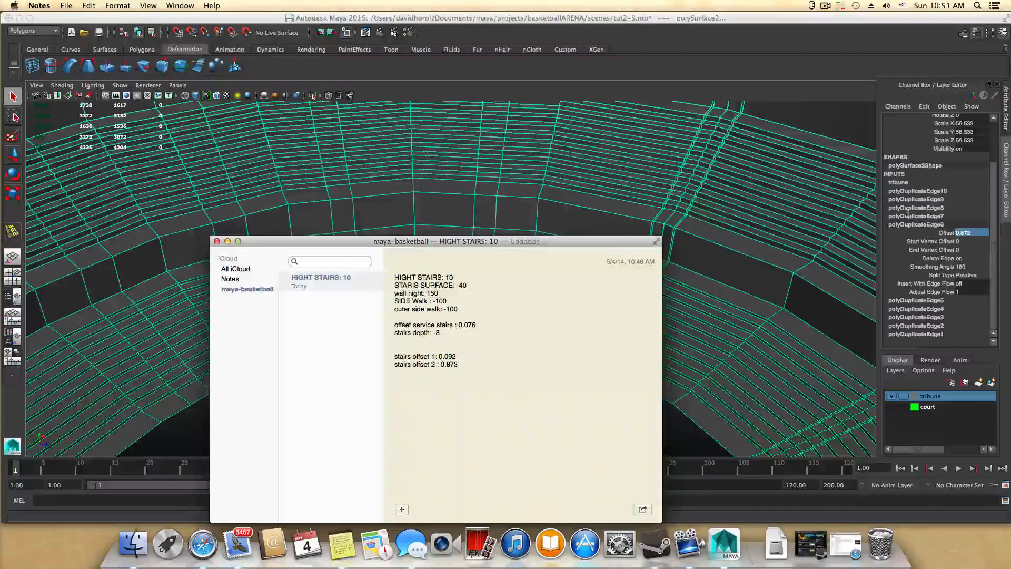
click(928, 216)
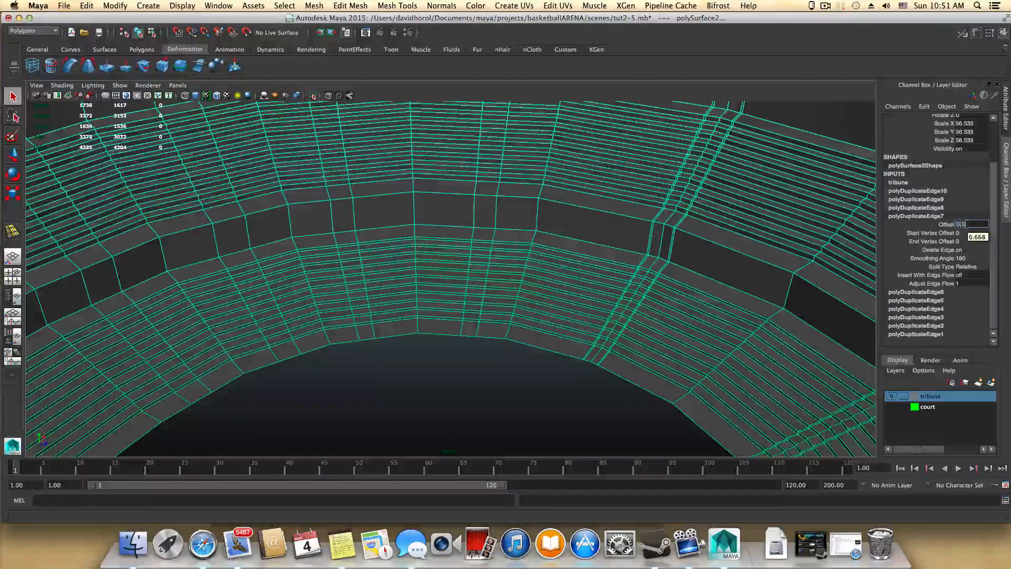
text(28)
key(Return)
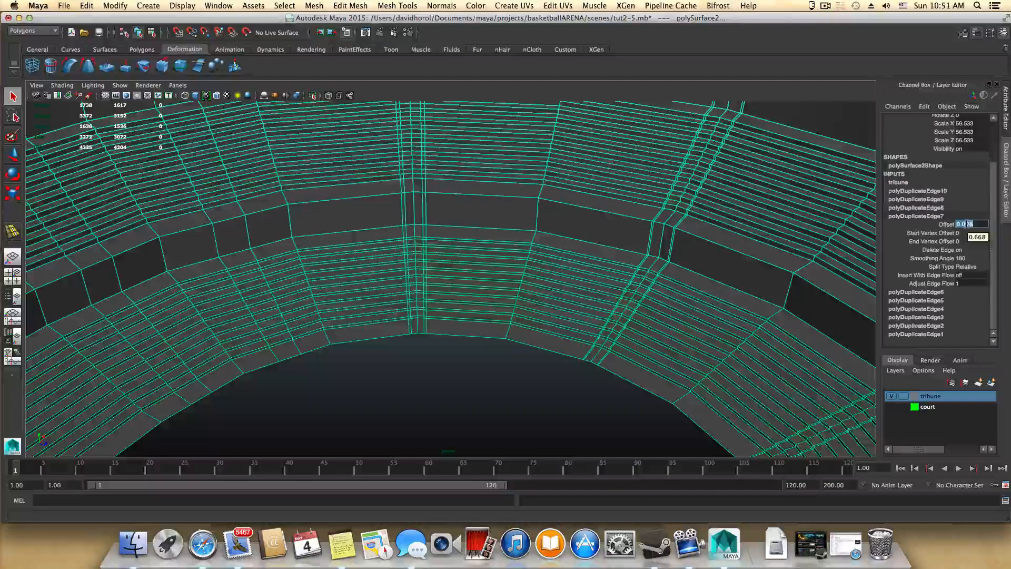
- Set polyDuplicateEdge8's offset to the noted stairs offset 2 value, 0.873
click(924, 208)
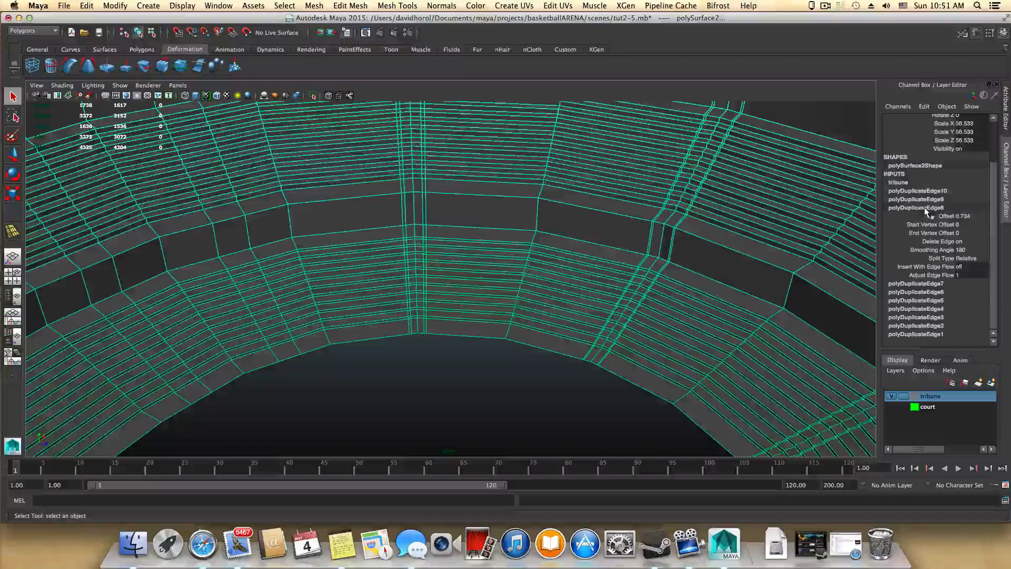
click(963, 216)
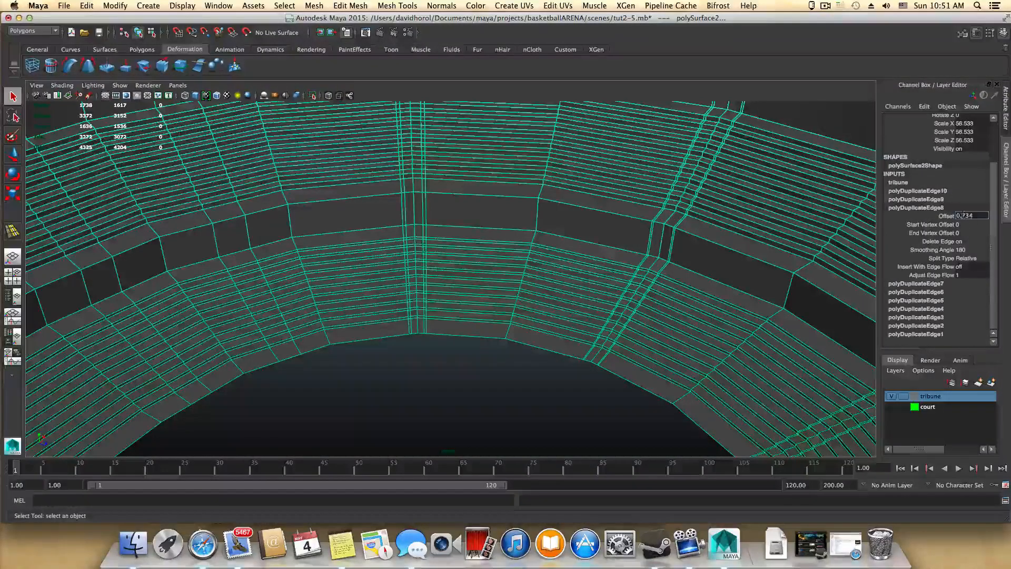
text(0.87)
key(Return)
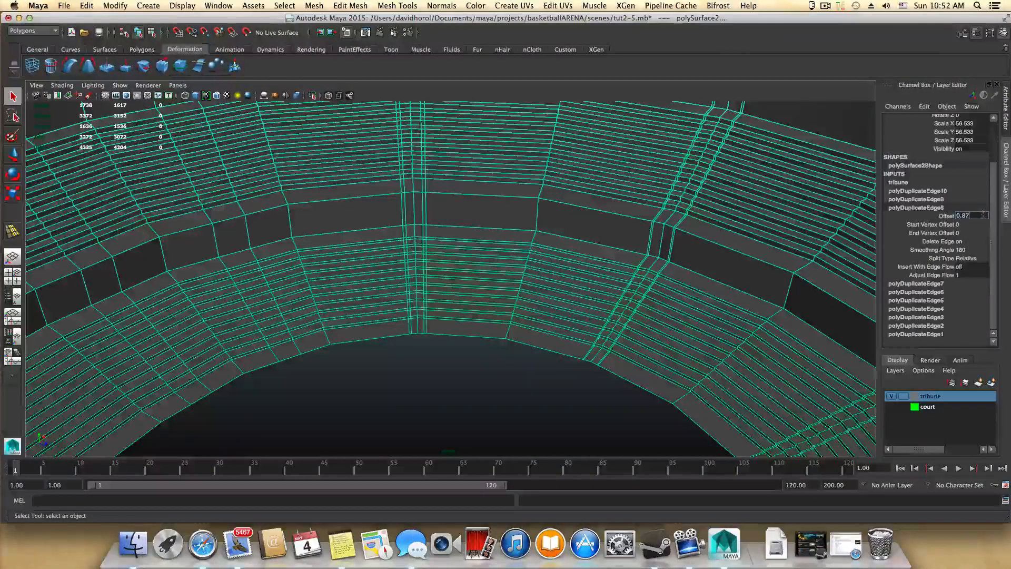
text(3)
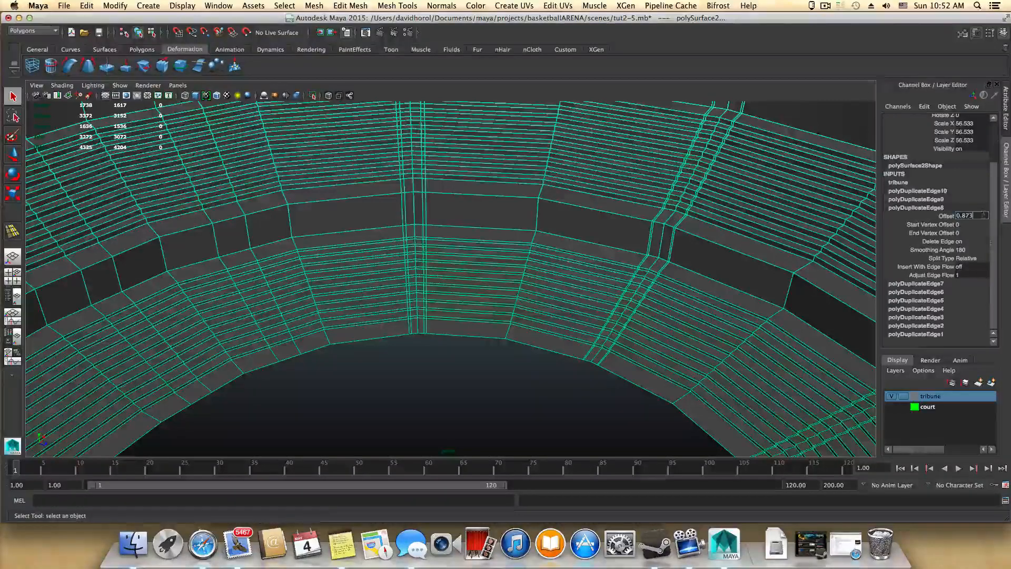
- Look up stairs offset 1 in Notes and set polyDuplicateEdge9's offset to 0.092 in Maya
click(342, 544)
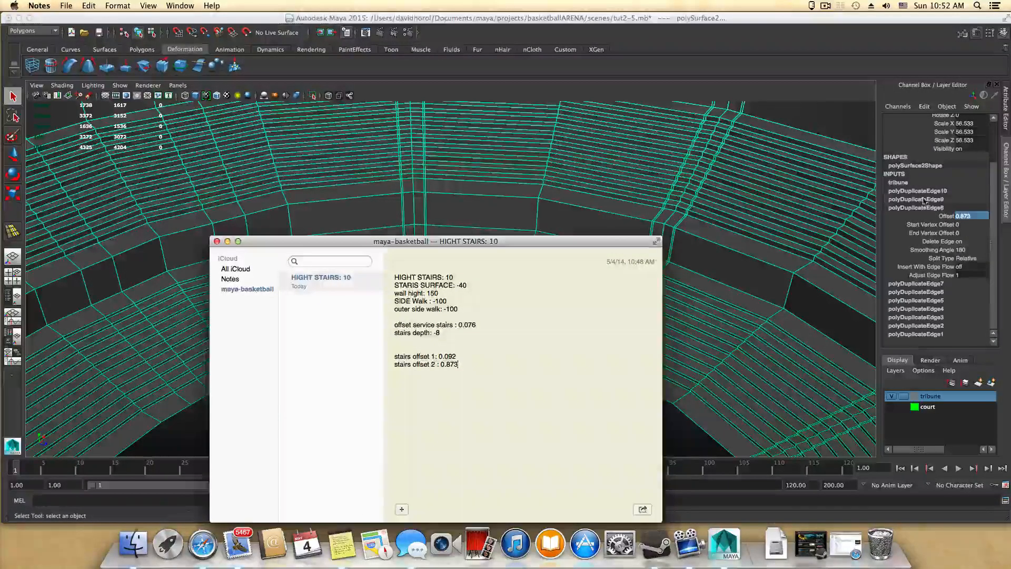
double_click(923, 200)
double_click(966, 207)
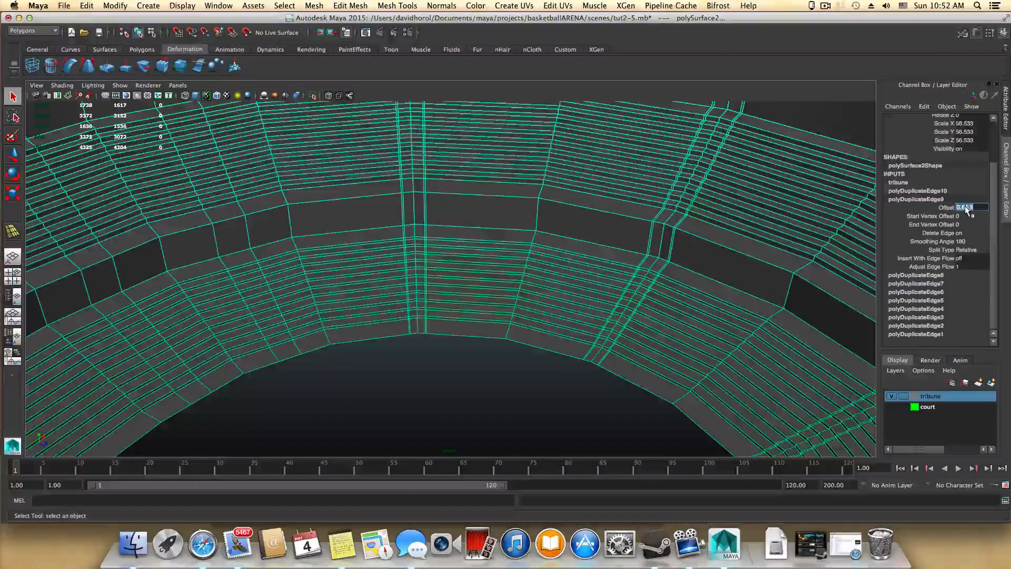
text(0.032)
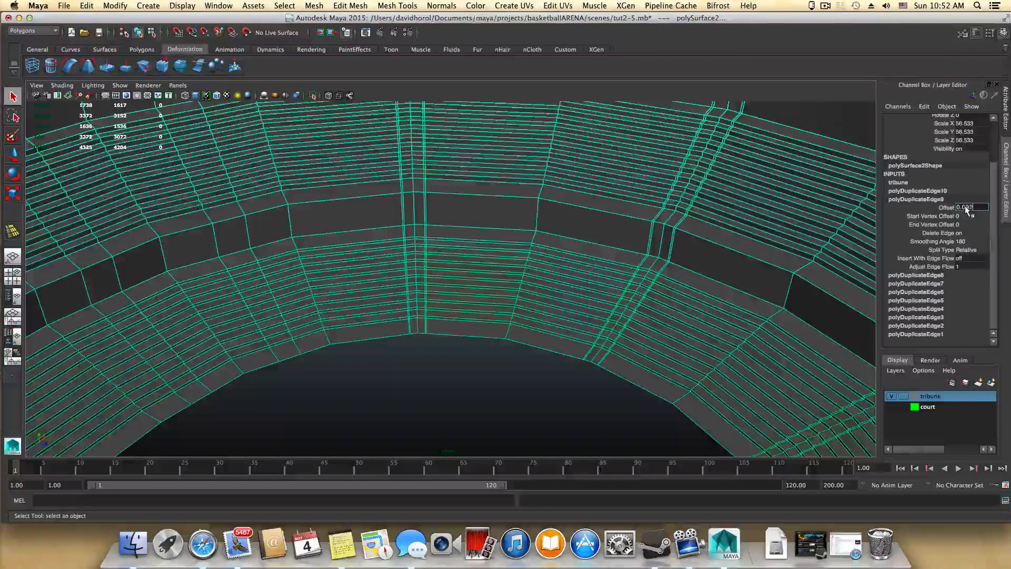
key(Return)
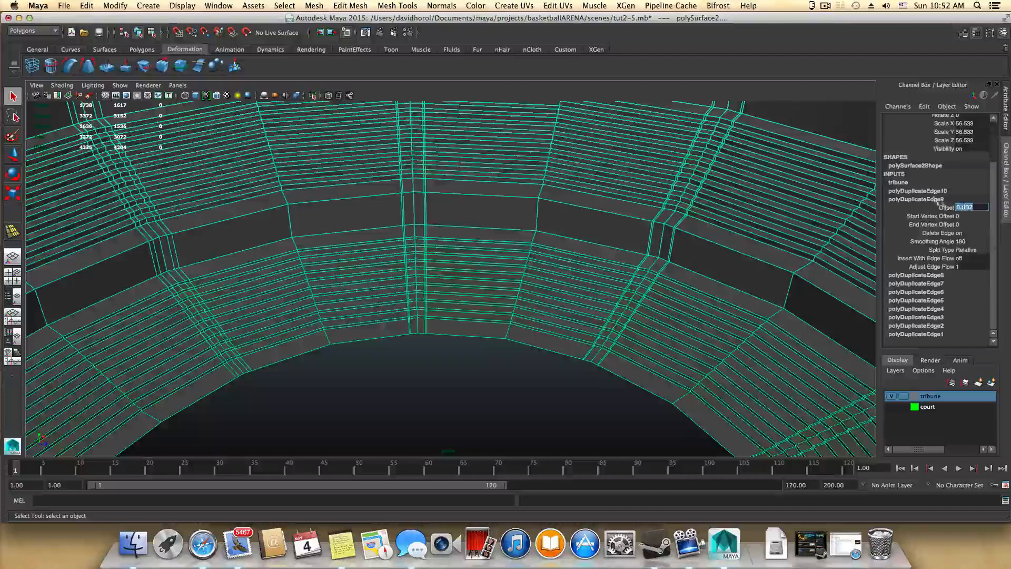
- Set polyDuplicateEdge10's offset to 0.873
click(942, 191)
key(BackSpace)
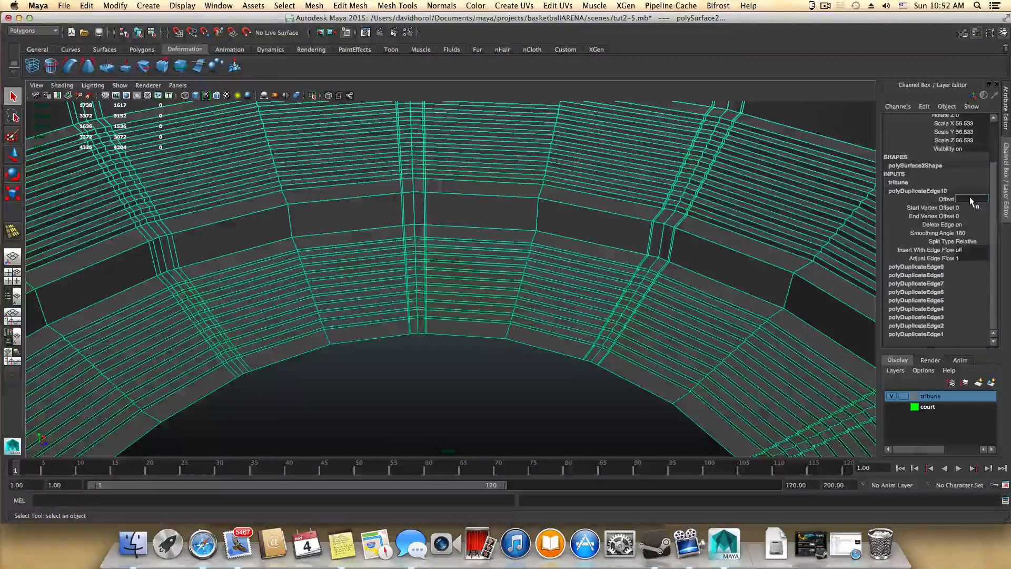
text(.875)
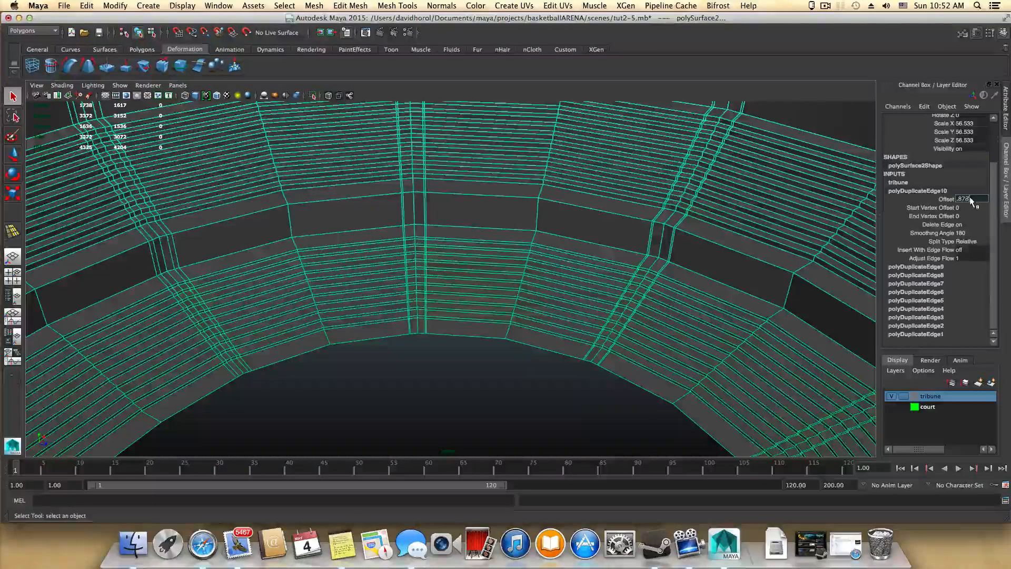
key(Return)
- Examine the width and spacing of the stair aisles' edge loops around the curved end of the tribune
alt+drag(547, 337, 619, 349)
alt+middle_drag(416, 335, 389, 299)
alt+right_drag(388, 299, 456, 345)
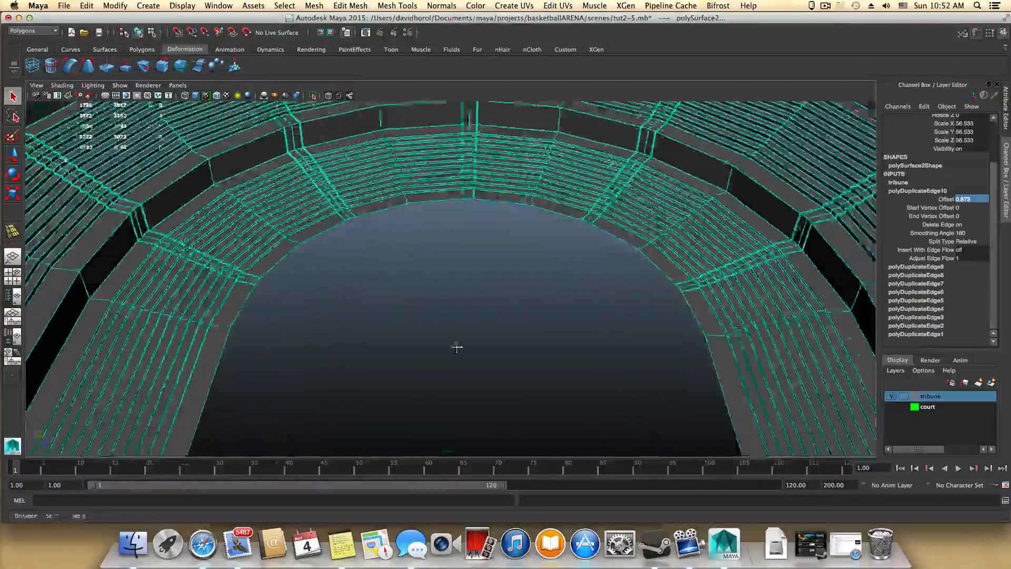
alt+drag(456, 346, 399, 375)
alt+right_drag(398, 375, 700, 412)
alt+middle_drag(699, 412, 456, 354)
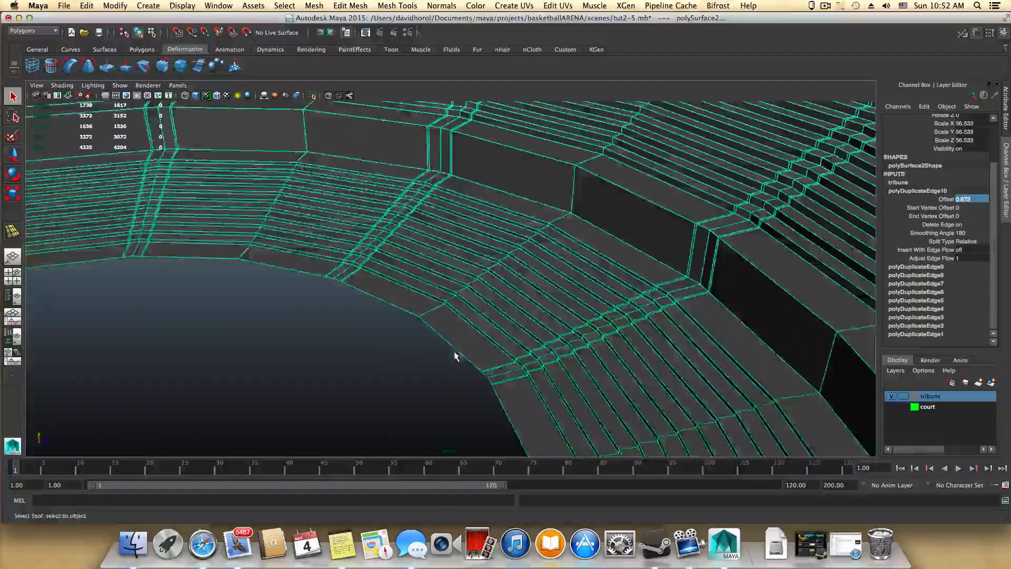
mouse_move(456, 354)
alt+mouse_down()
mouse_move(519, 356)
mouse_move(449, 363)
alt+mouse_up()
alt+middle_drag(449, 364, 472, 337)
alt+right_drag(472, 337, 578, 353)
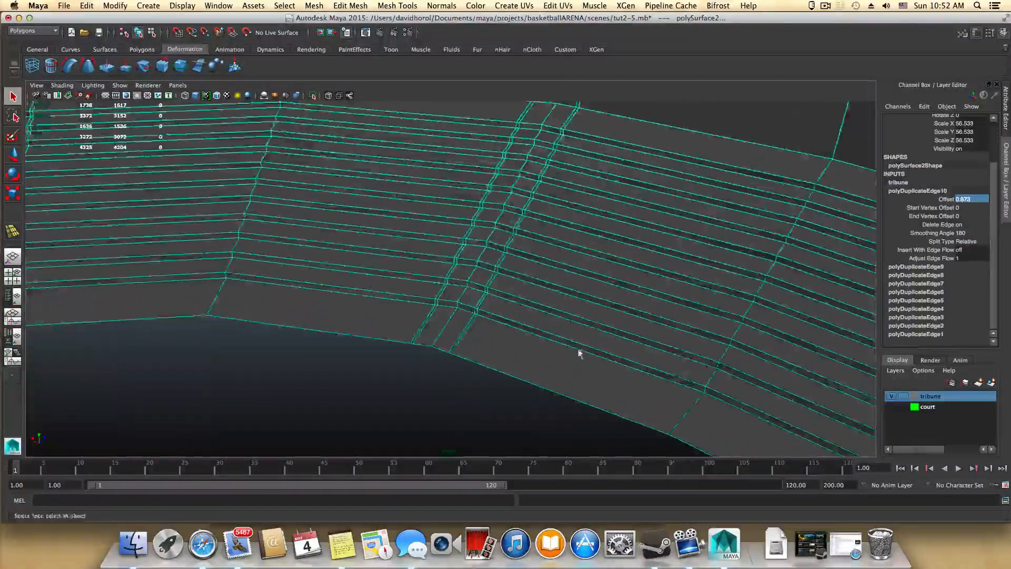
alt+drag(578, 352, 546, 343)
alt+middle_drag(585, 392, 438, 332)
alt+middle_drag(540, 399, 534, 373)
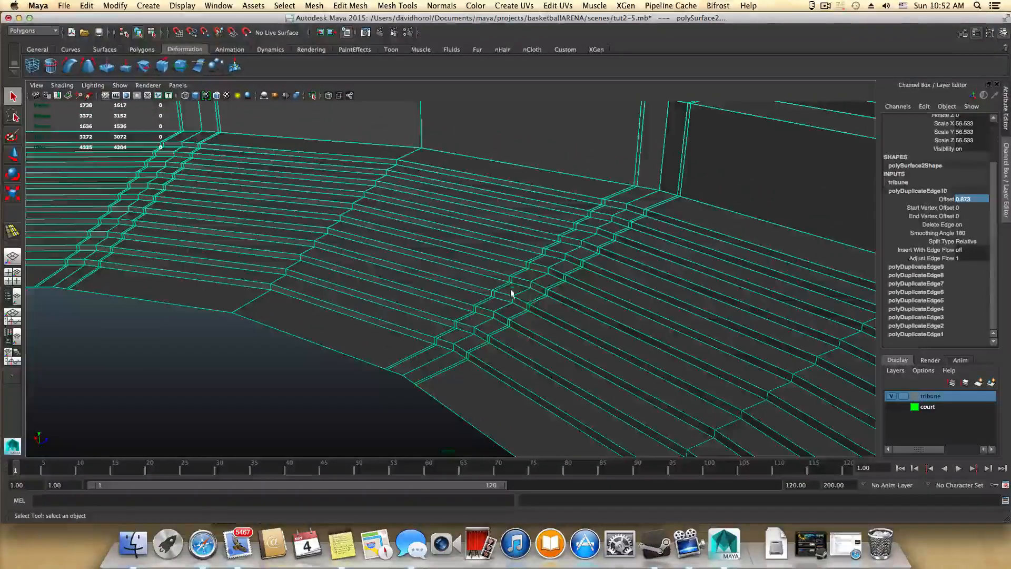
alt+middle_drag(625, 307, 627, 379)
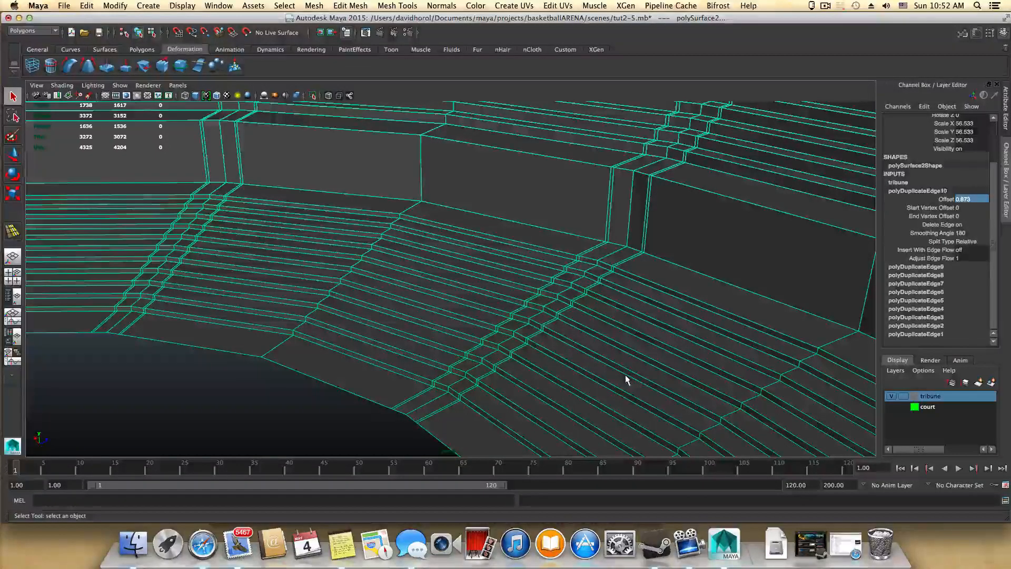
alt+drag(624, 375, 558, 350)
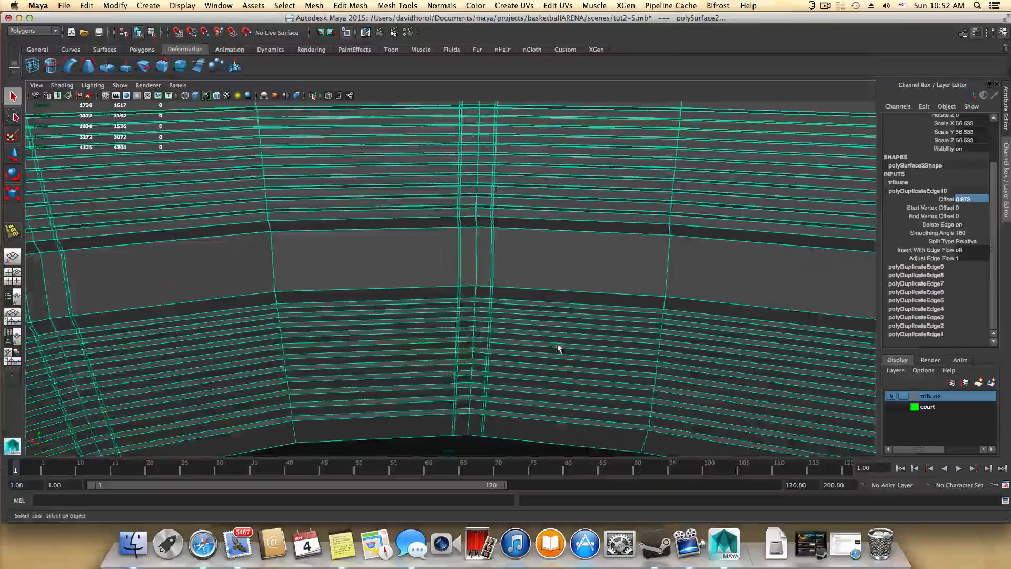
- Switch the tribune to face selection and select the topmost step face in one half of the lower tier's middle stair aisle
double_click(917, 191)
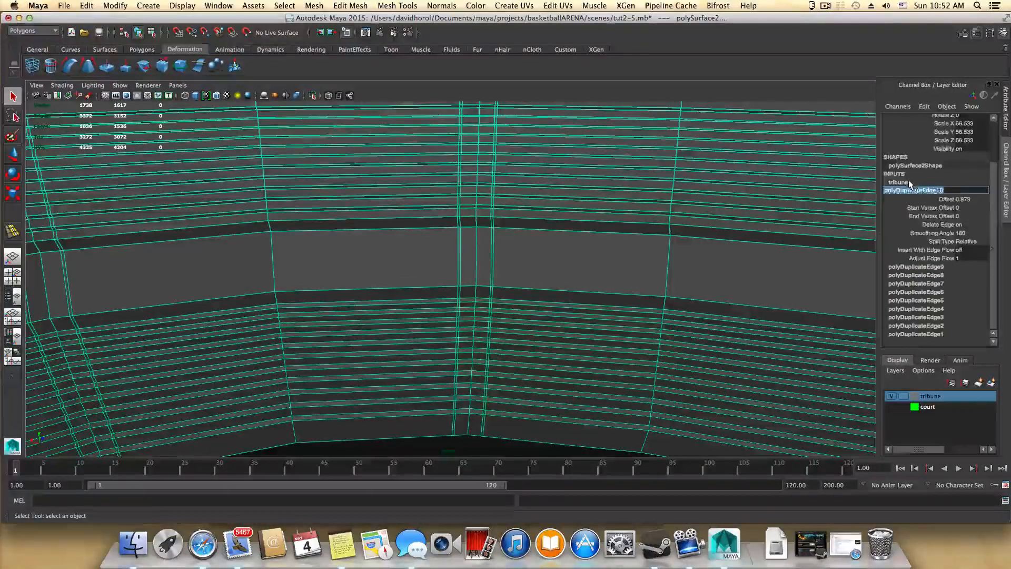
click(908, 179)
right_click(499, 305)
right_drag(499, 306, 499, 330)
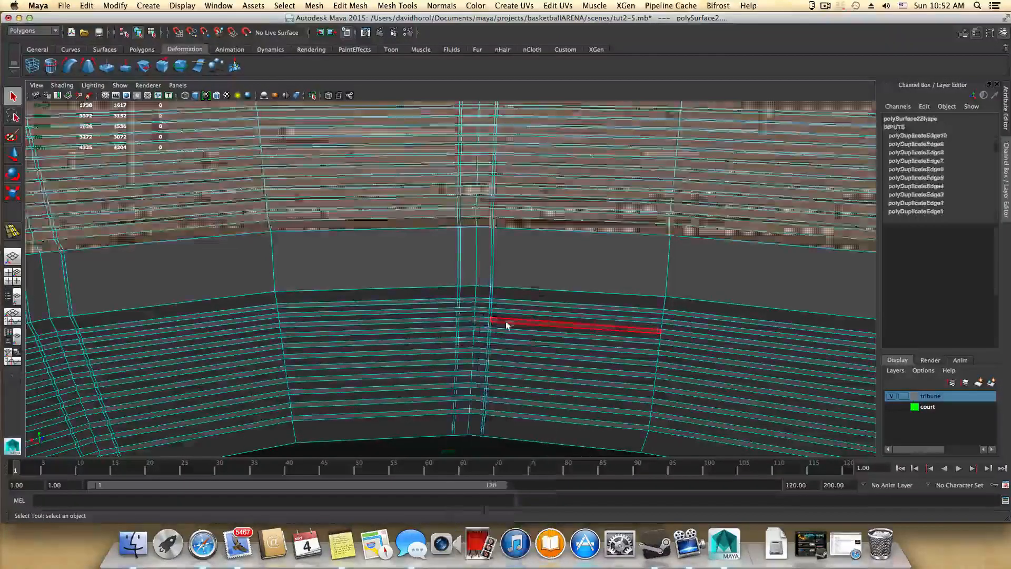
scroll(539, 352, down, 3)
click(474, 299)
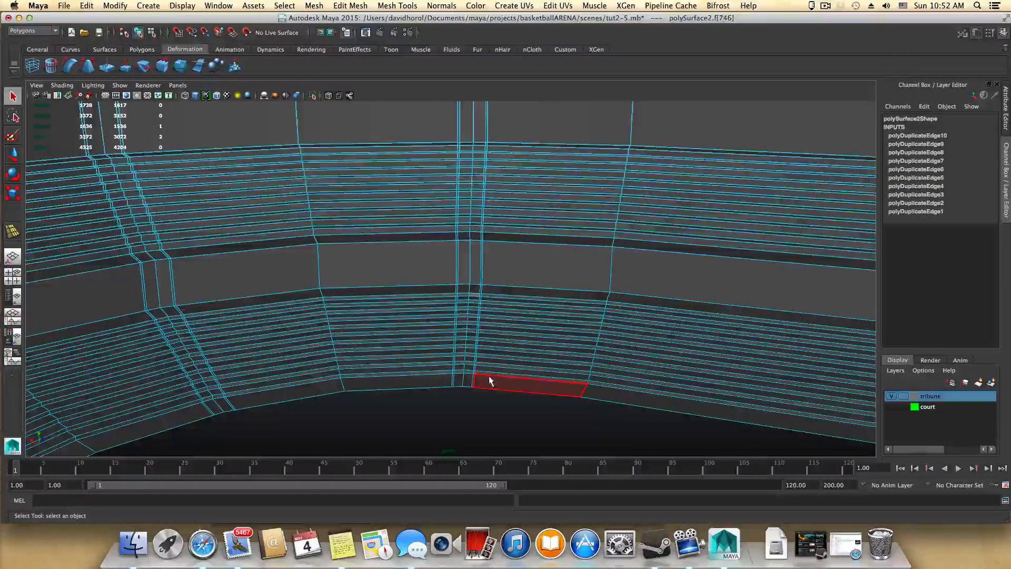
alt+right_drag(487, 378, 804, 451)
alt+middle_drag(605, 408, 584, 222)
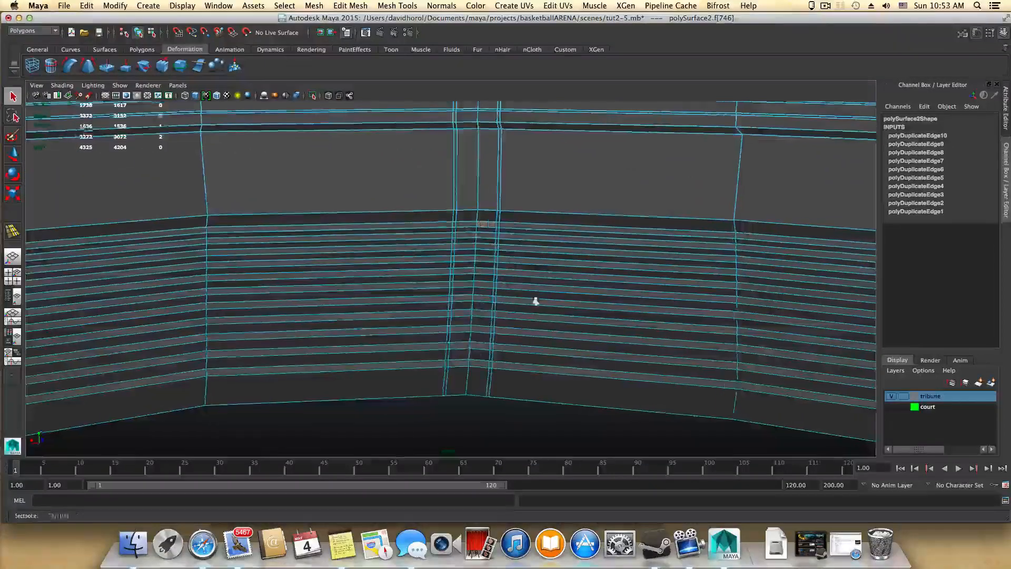
alt+right_drag(535, 300, 582, 334)
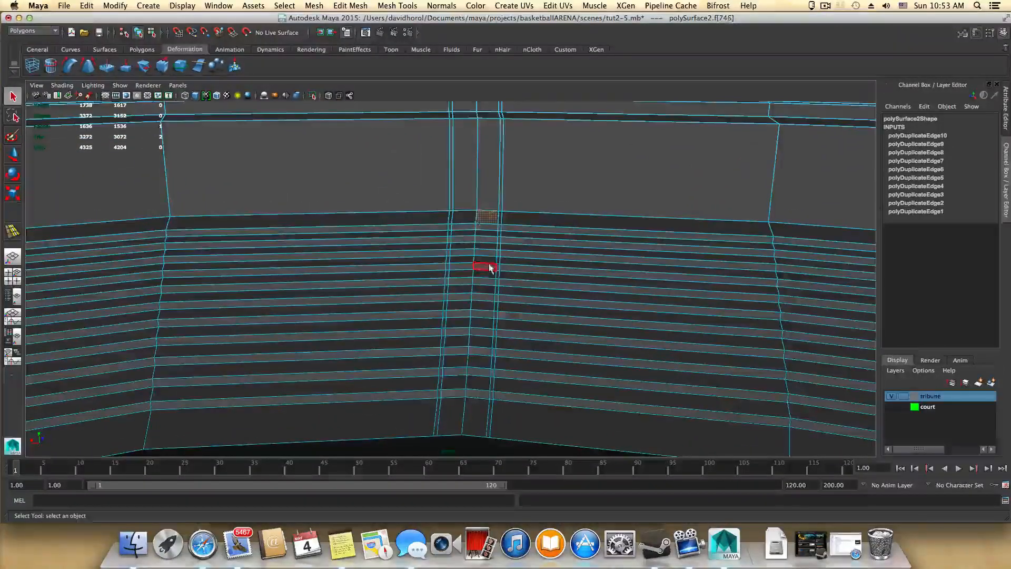
alt+drag(490, 268, 681, 233)
click(666, 236)
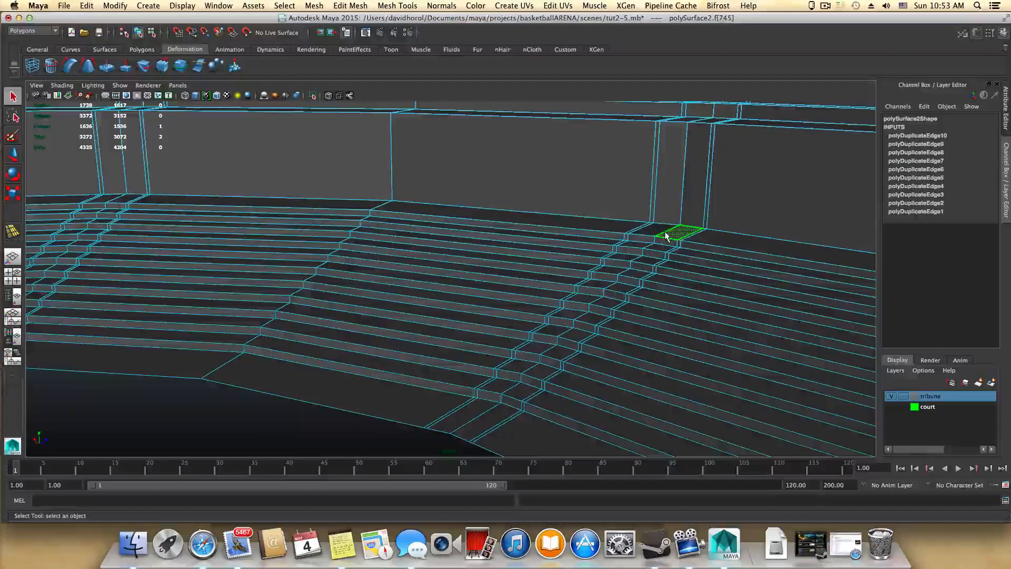
- Extend the face selection down that half of the aisle and add the adjoining strip from its bottom step to the top
shift+double_click(511, 405)
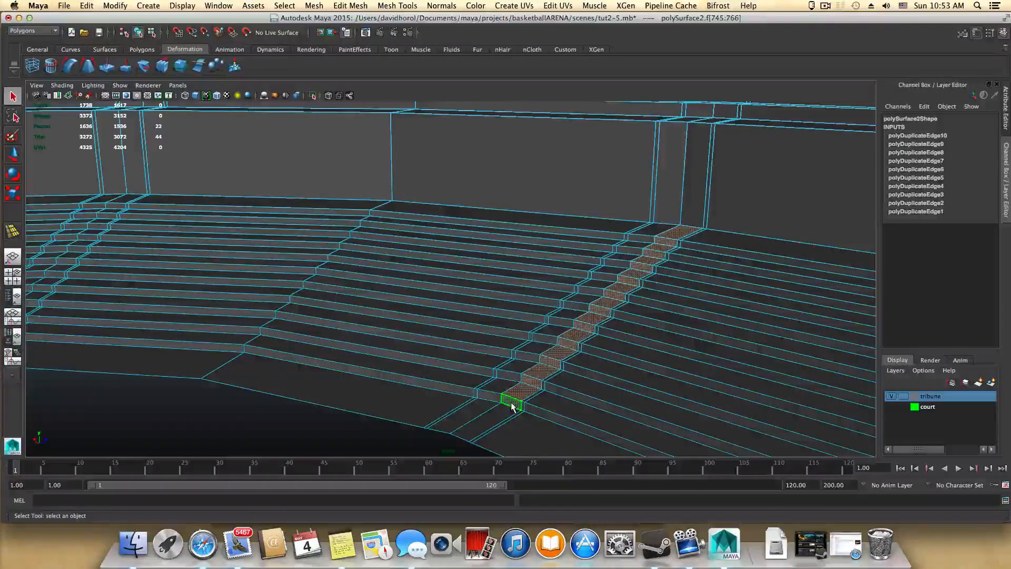
shift+click(493, 398)
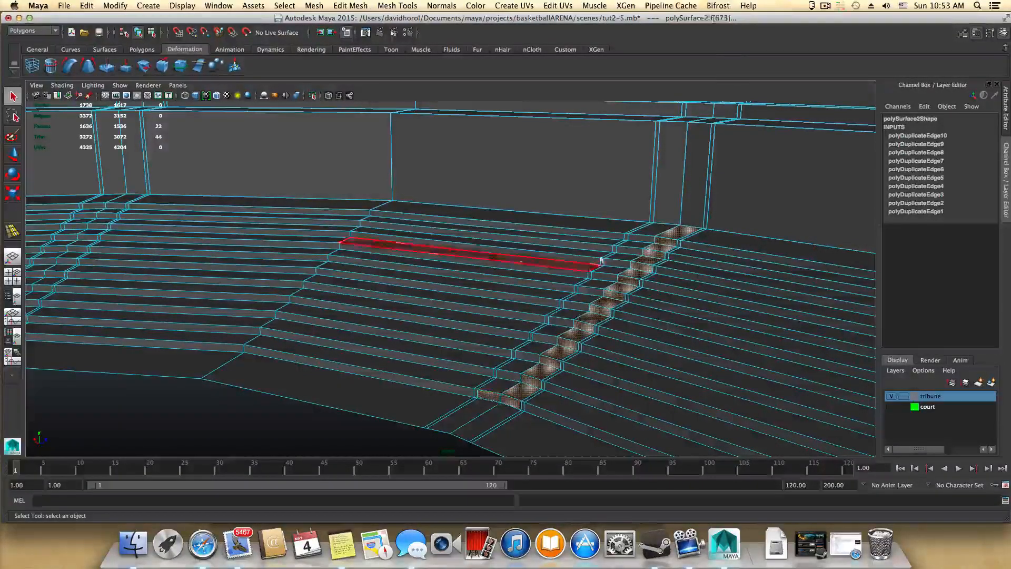
shift+double_click(646, 232)
scroll(609, 345, down, 2)
alt+drag(609, 345, 533, 333)
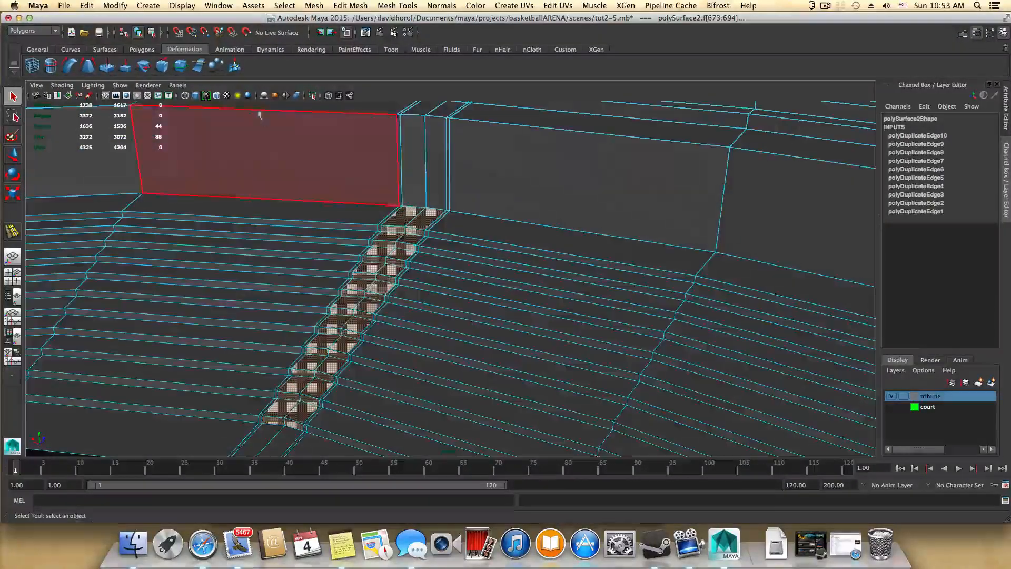
- Extrude the selected stair aisle faces
click(138, 50)
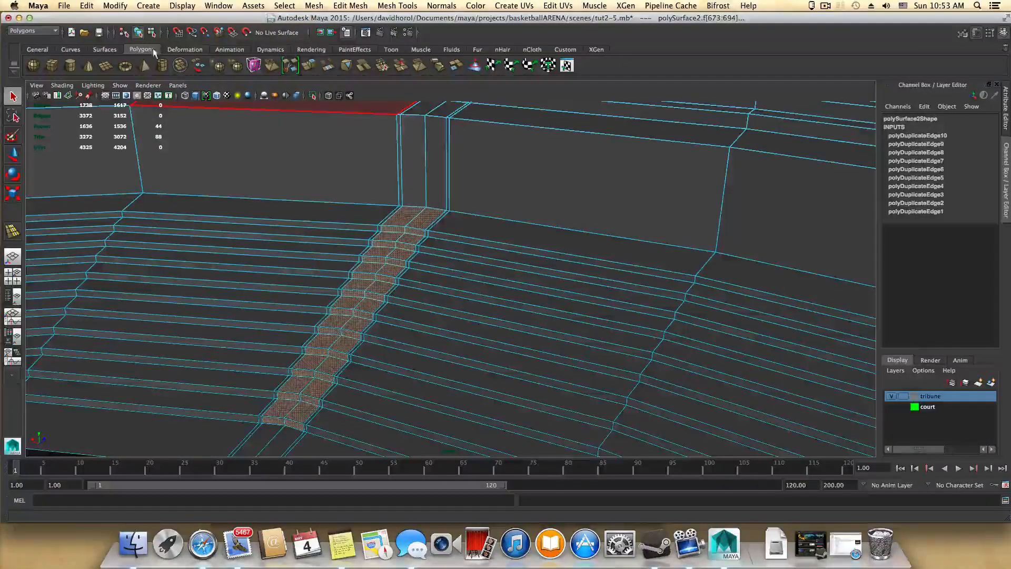
click(303, 65)
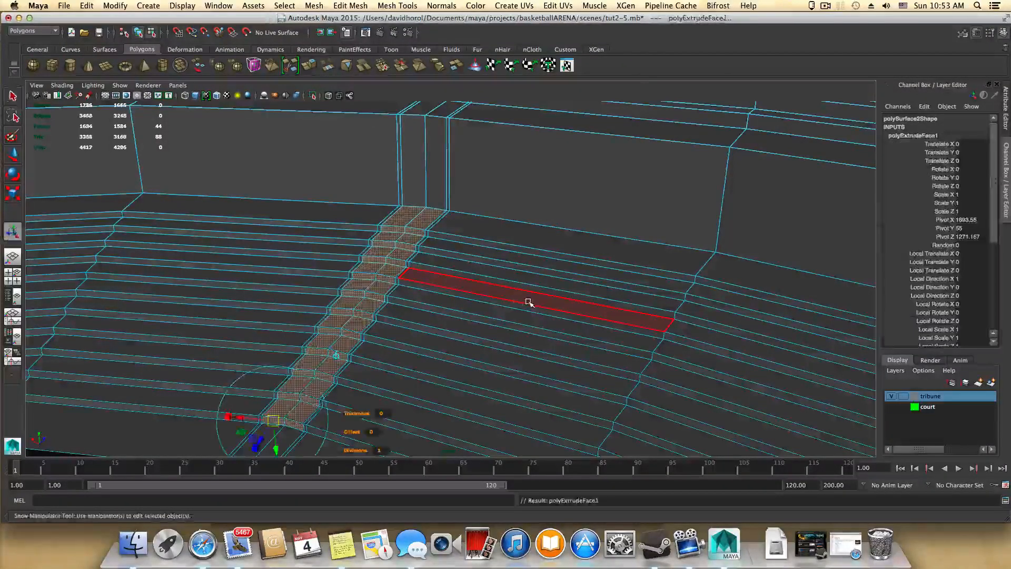
alt+drag(526, 299, 538, 325)
alt+middle_drag(538, 325, 513, 246)
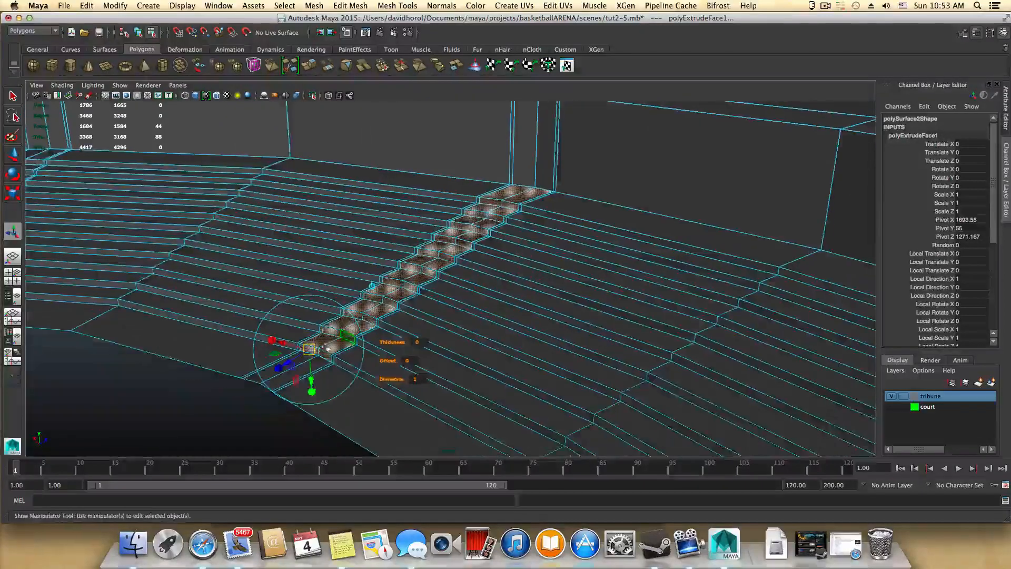
- Try pushing the extruded aisle faces inward with a Local Translate Z of -8.468, inspect the sunken steps and undo the move
mouse_move(328, 349)
alt+mouse_down()
mouse_move(294, 365)
mouse_move(342, 338)
alt+mouse_up()
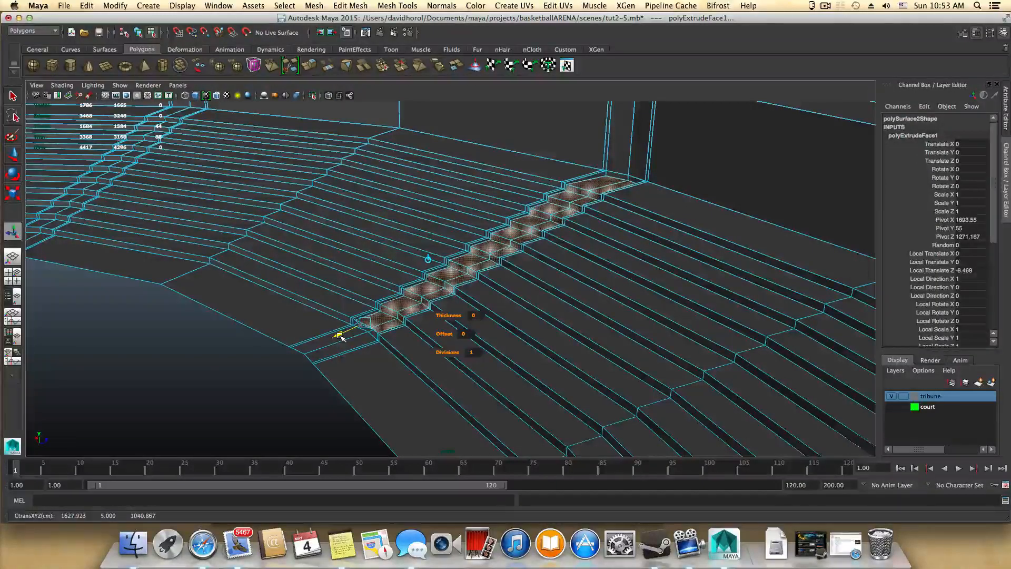
alt+right_drag(362, 346, 679, 424)
alt+drag(680, 425, 304, 400)
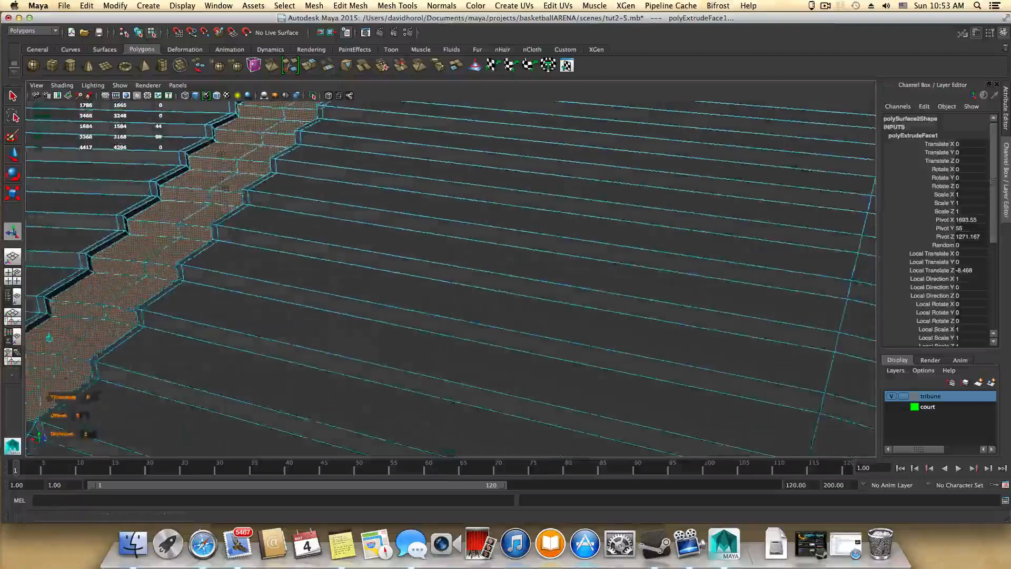
alt+middle_drag(304, 399, 506, 355)
alt+drag(505, 356, 390, 326)
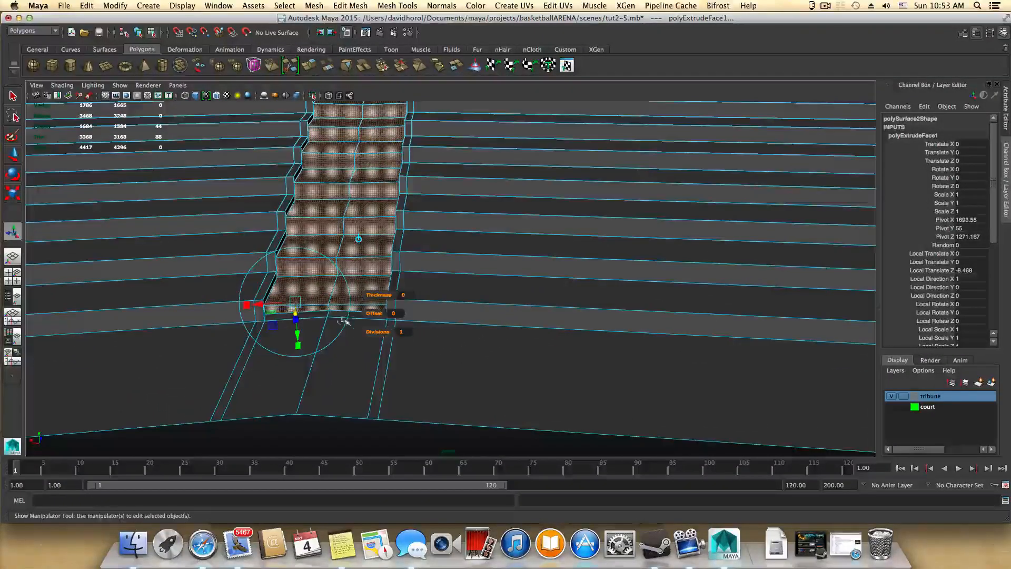
alt+middle_drag(438, 255, 482, 304)
alt+drag(325, 329, 352, 356)
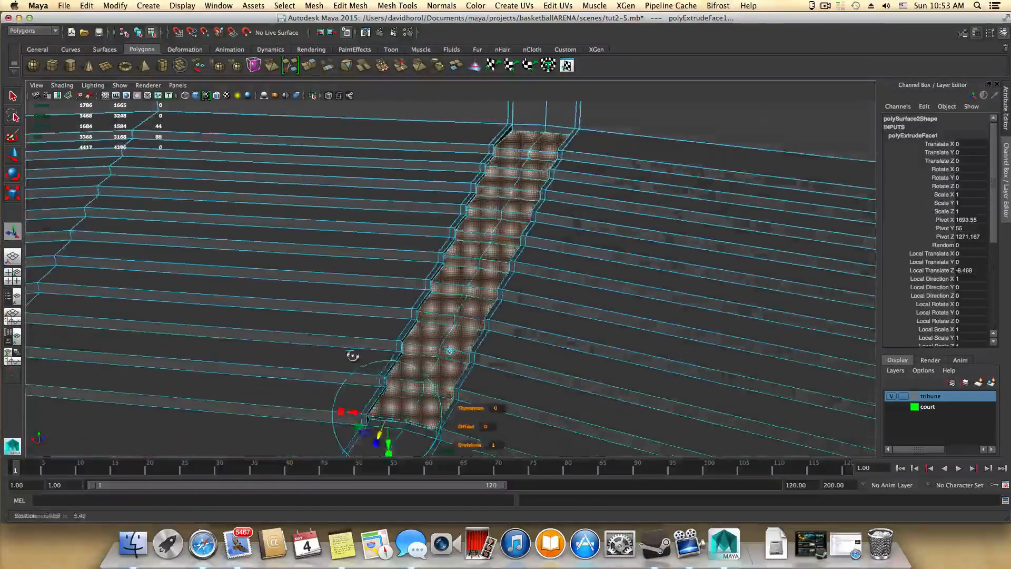
key(super+z)
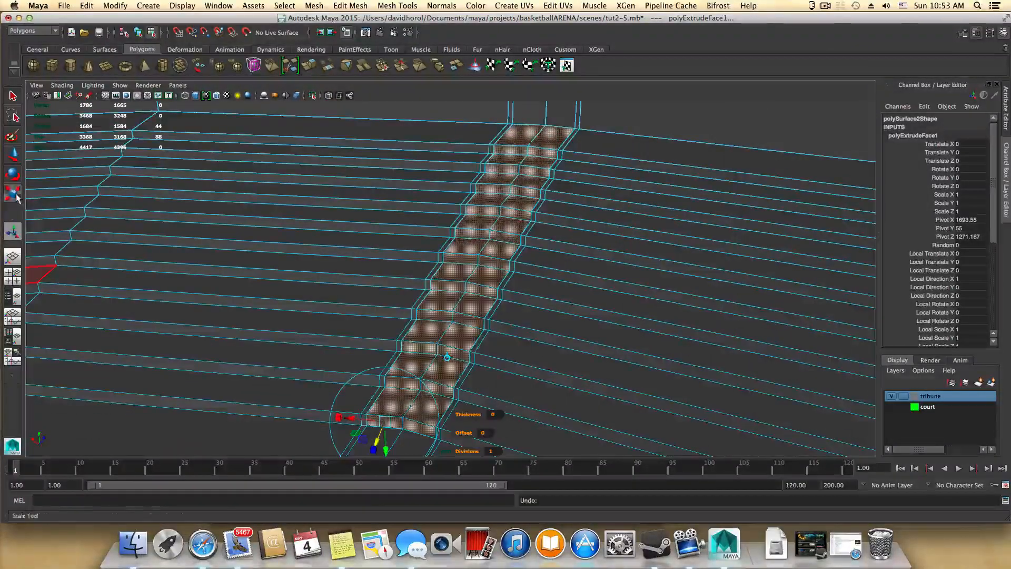
- Try scaling the extruded aisle faces down uniformly to about 0.968
click(14, 195)
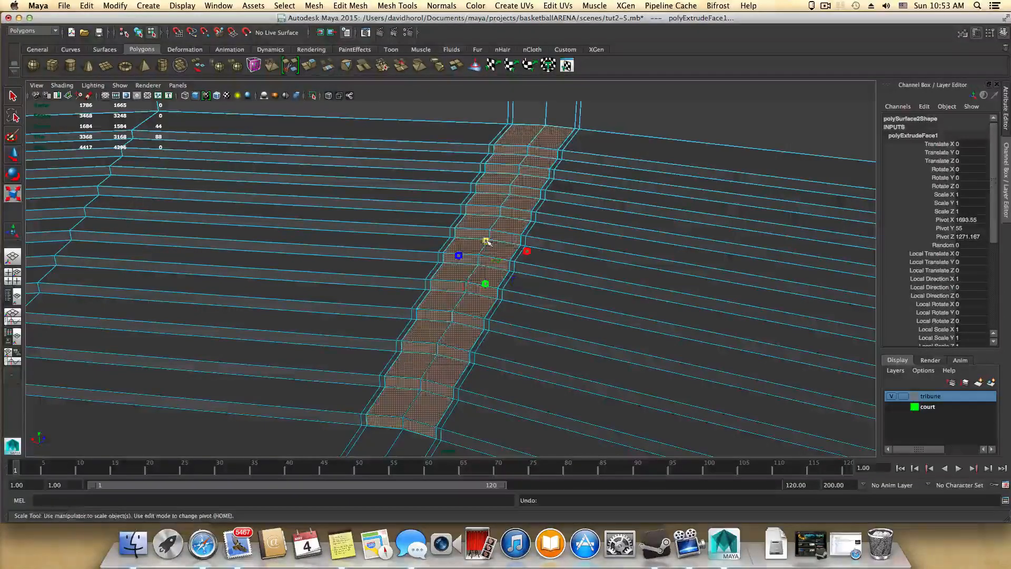
drag(485, 241, 478, 242)
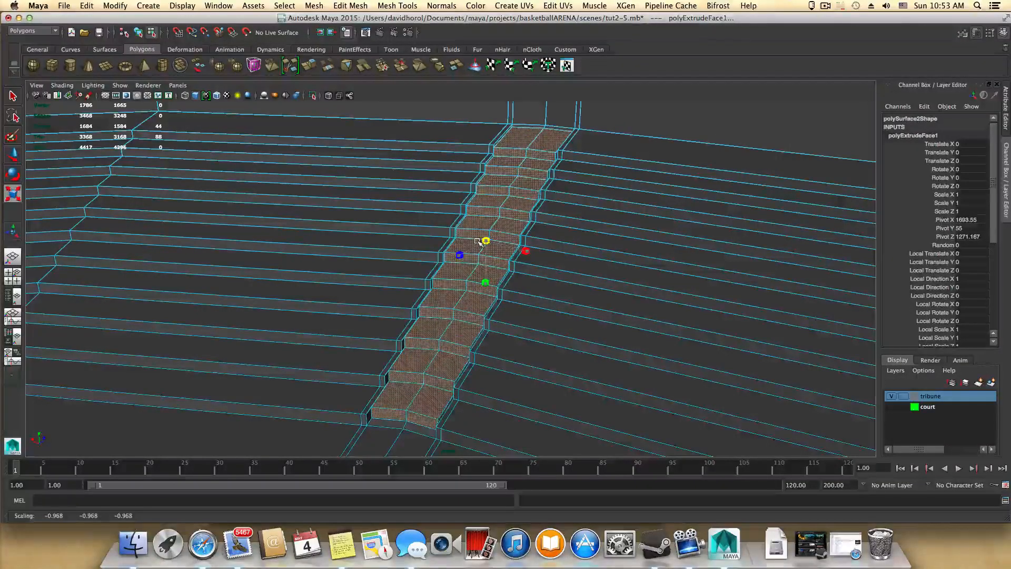
alt+drag(566, 292, 379, 240)
alt+middle_drag(578, 361, 276, 217)
alt+right_drag(505, 311, 602, 338)
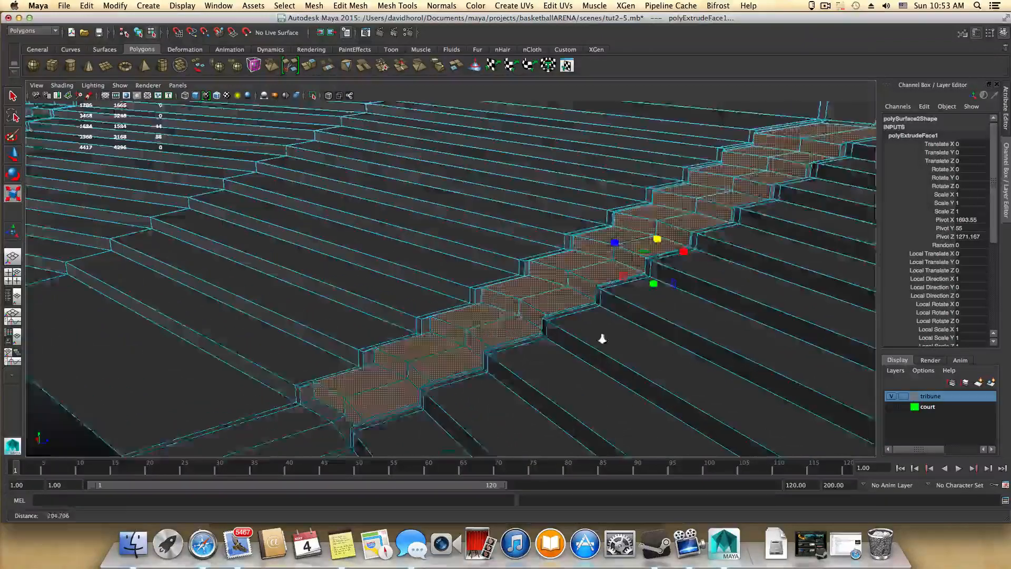
alt+drag(602, 339, 460, 299)
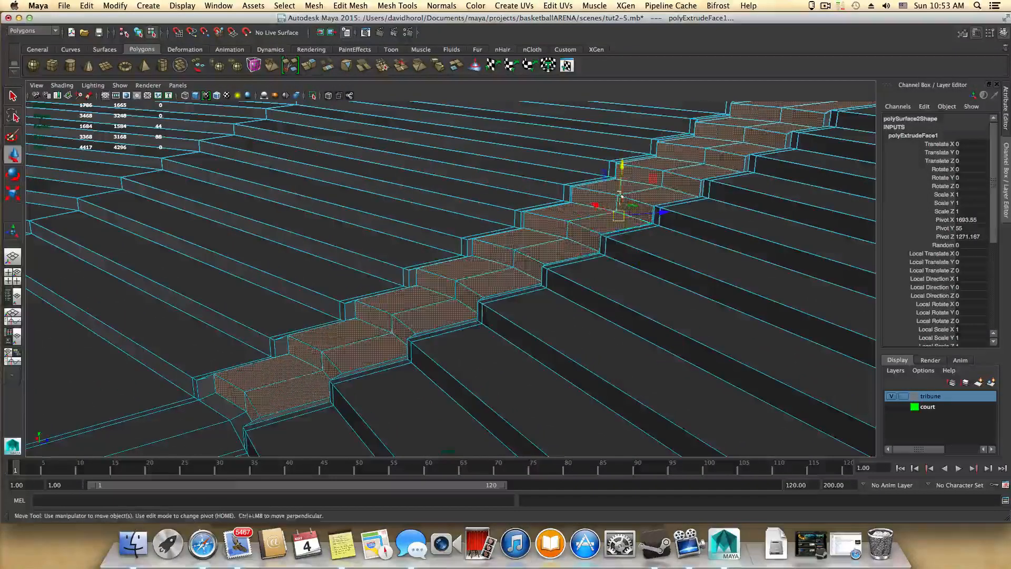
- Try lowering the scaled aisle faces vertically to a Y position of about 53.18
key(w)
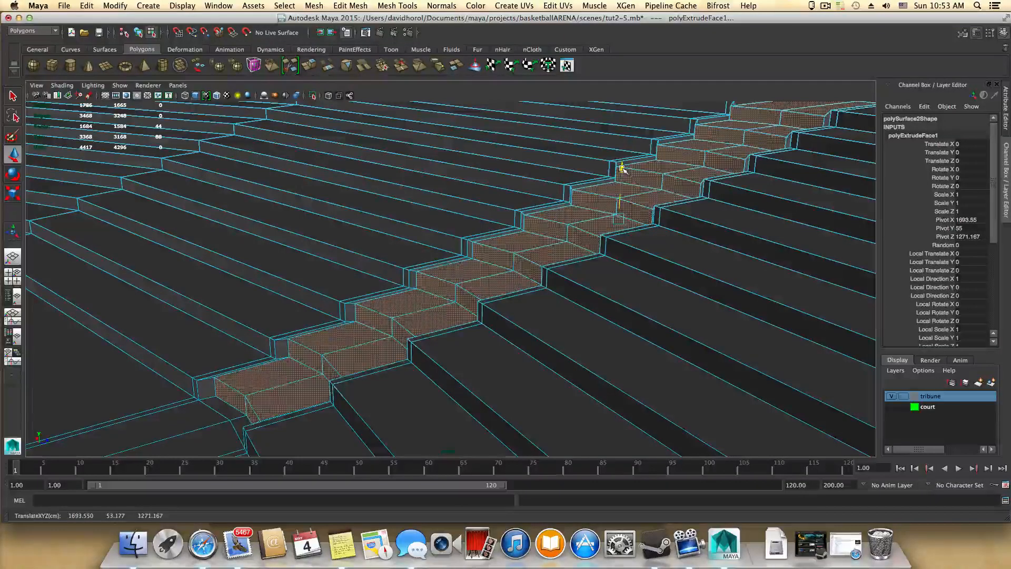
alt+drag(648, 218, 337, 328)
alt+right_drag(338, 327, 627, 406)
alt+drag(519, 371, 498, 386)
alt+right_drag(499, 386, 341, 352)
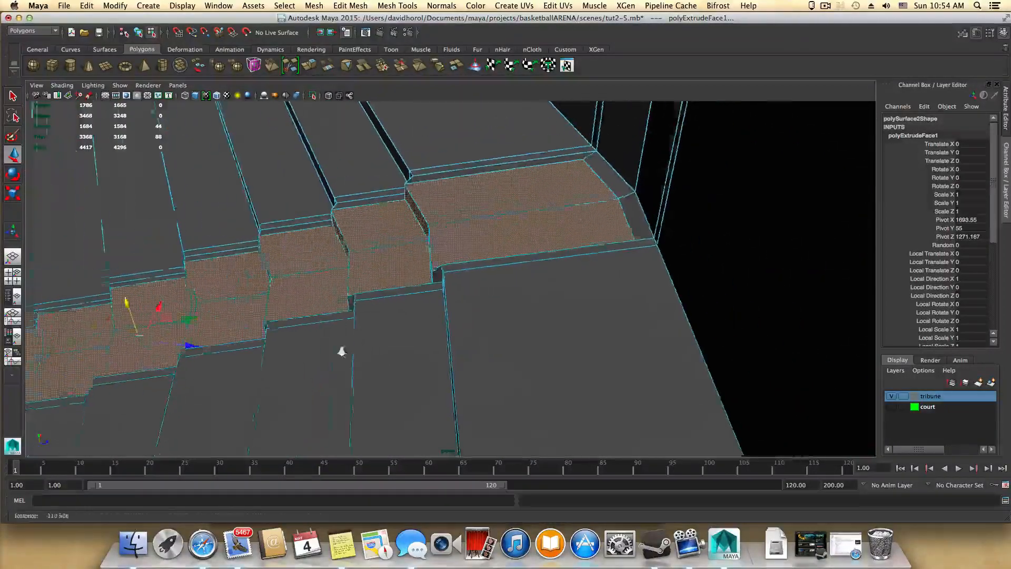
- Try shifting the aisle faces along Z to about 1273, and undo the moves together with the uniform scaling
alt+middle_drag(341, 352, 555, 303)
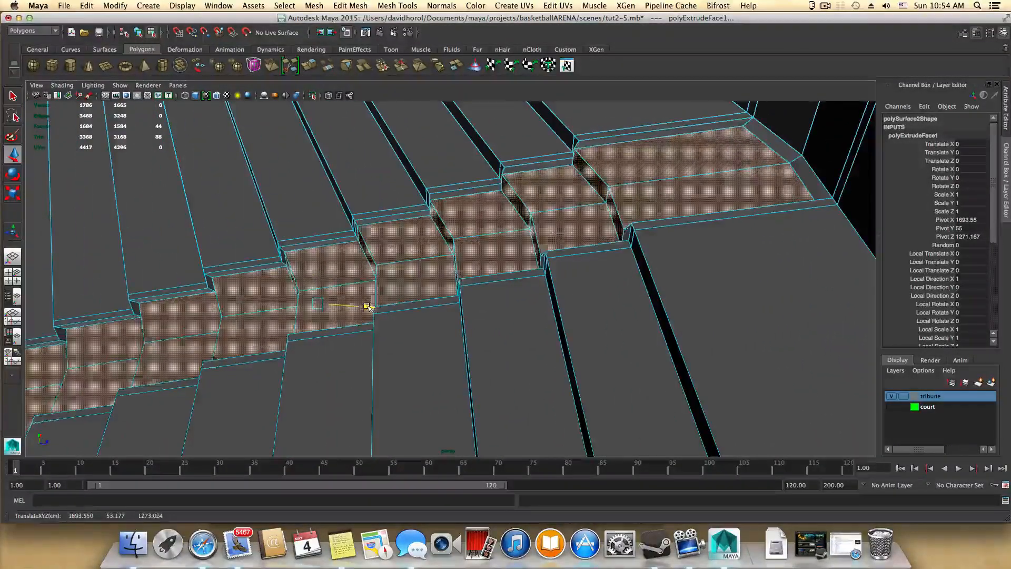
drag(370, 306, 390, 333)
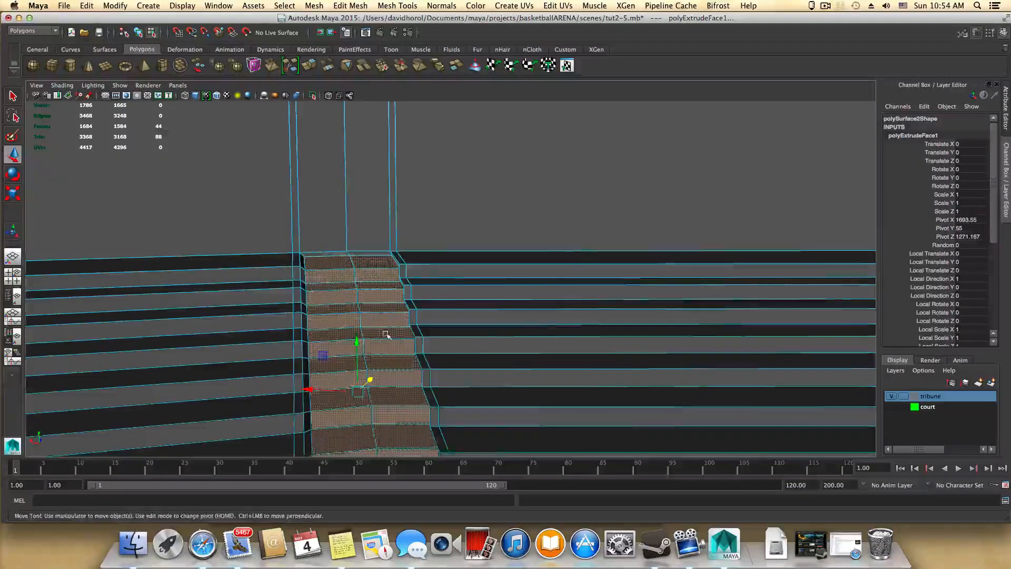
key(z)
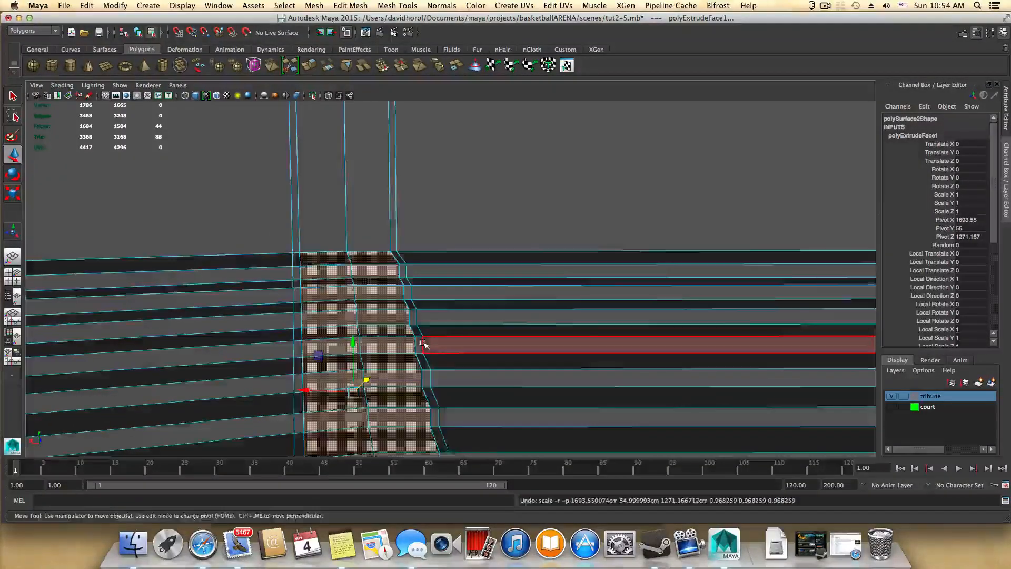
- Try lowering the extruded aisle faces vertically to a Y position of about 52.24, and undo the move
alt+drag(429, 343, 327, 357)
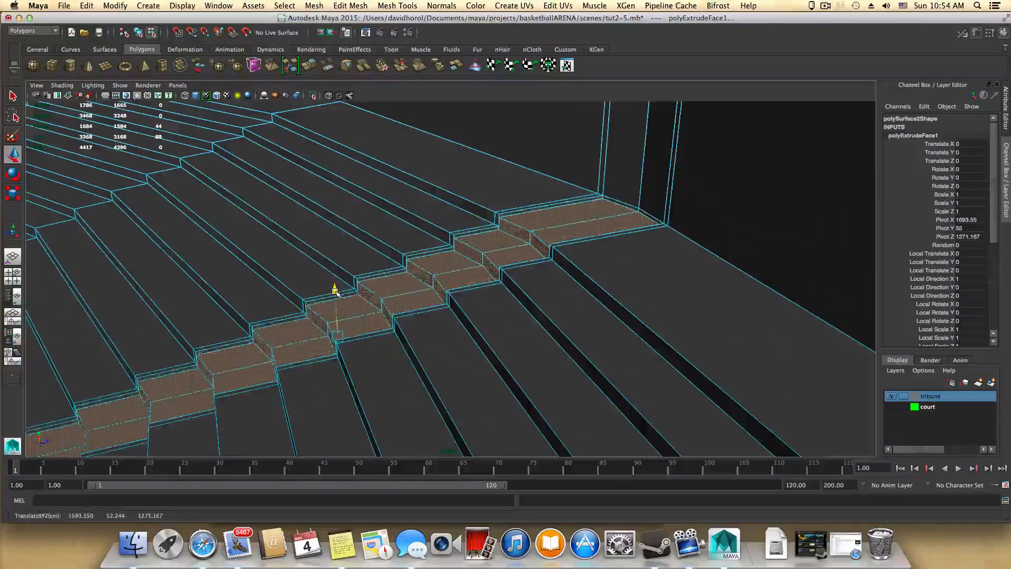
key(z)
alt+drag(334, 293, 419, 303)
- Open the Move tool settings and try the Normals average and Normal axes on the aisle faces
double_click(13, 158)
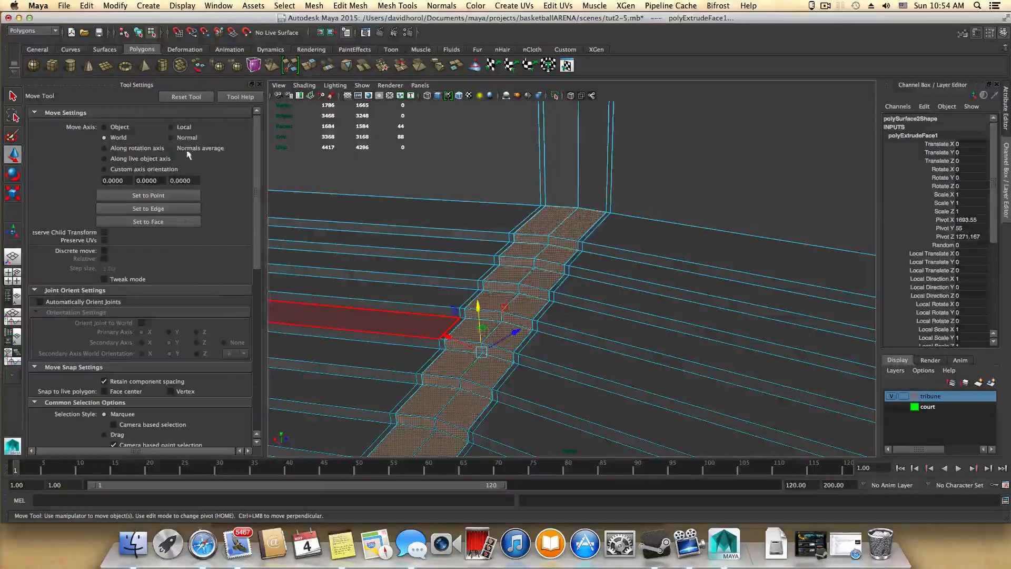
click(104, 158)
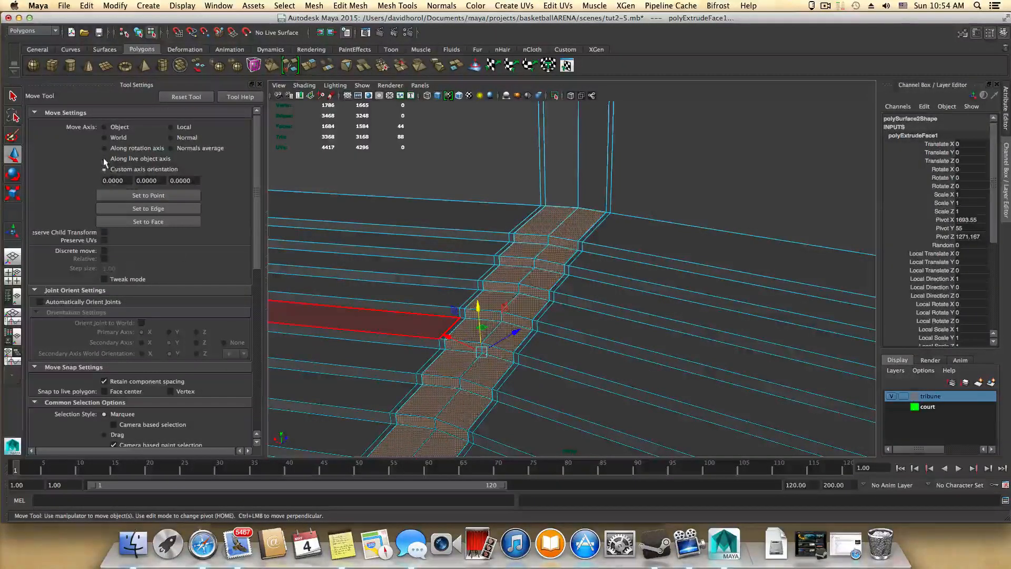
click(171, 148)
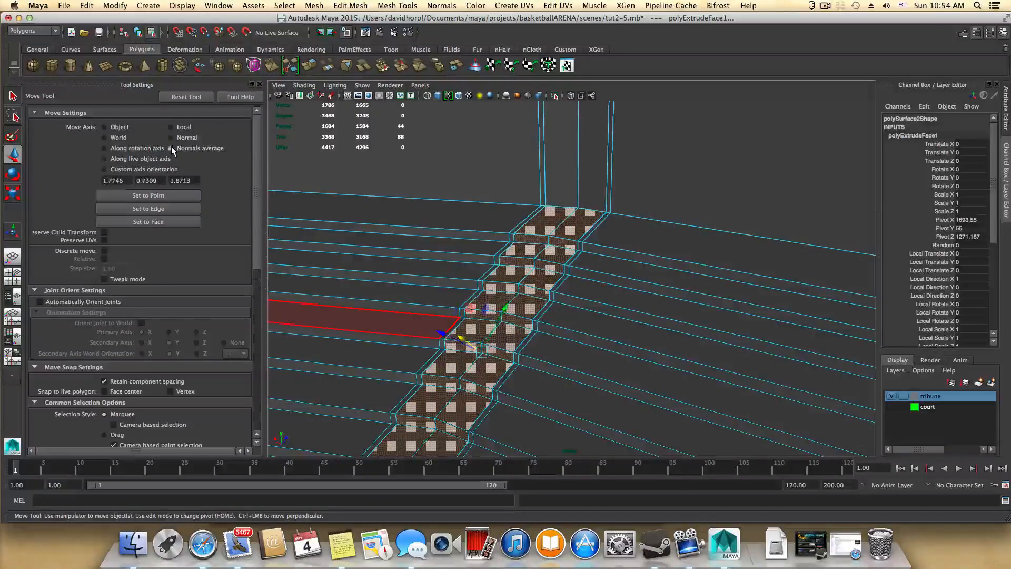
click(173, 135)
scroll(489, 400, down, 5)
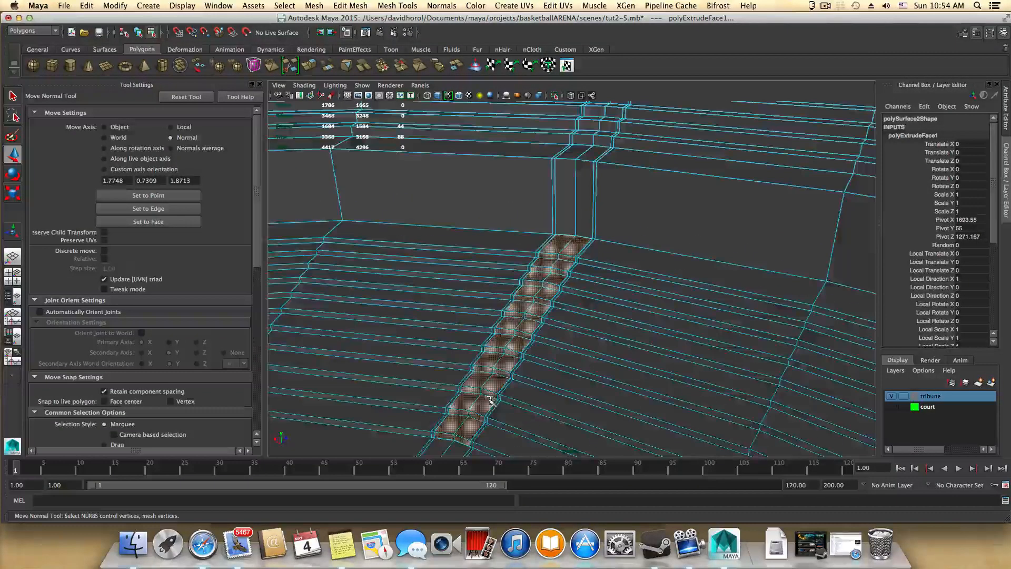
scroll(482, 391, up, 5)
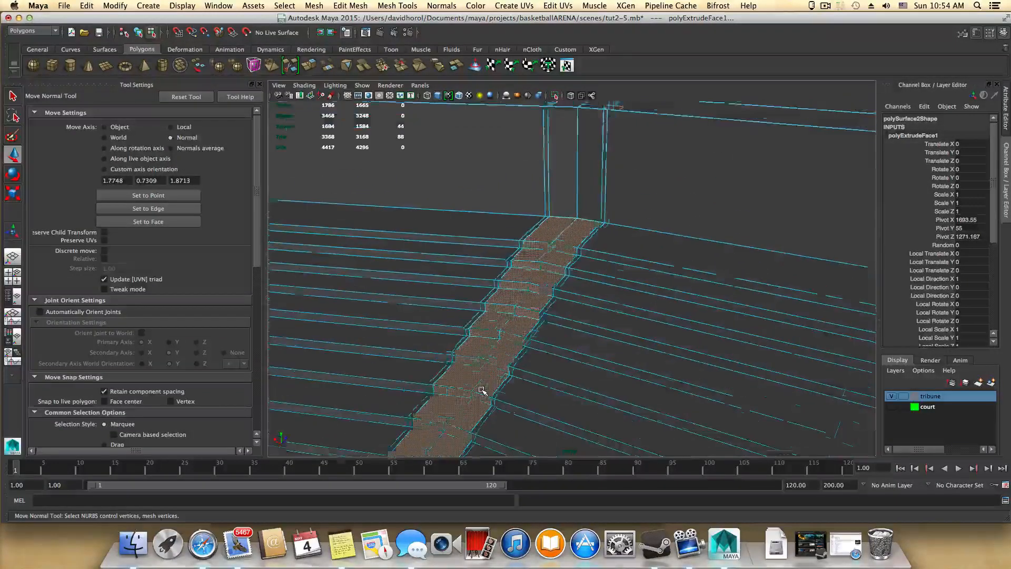
- Compare the Local, World, Custom axis orientation, Normal and Normals average move axes on the selected aisle faces
click(171, 127)
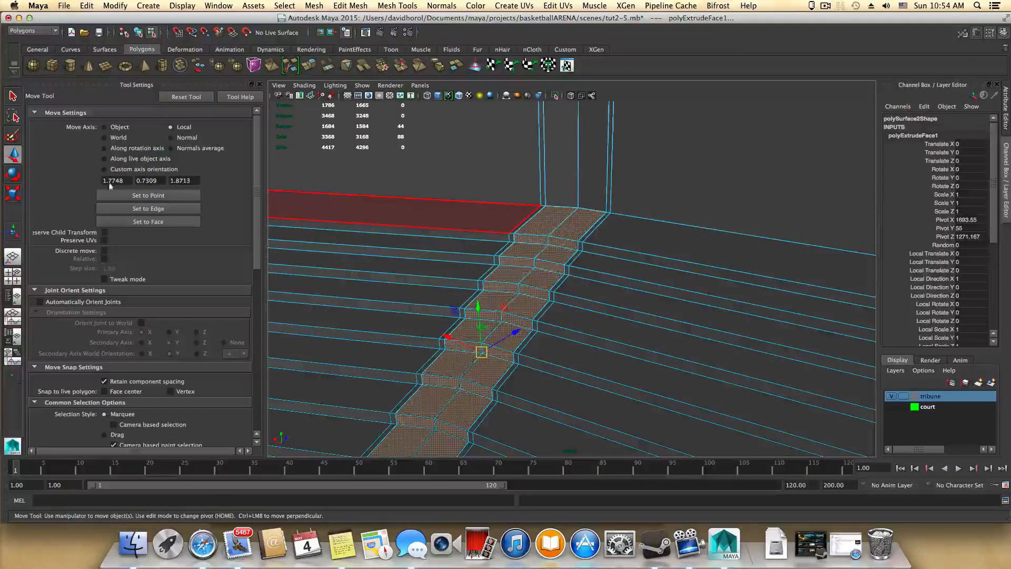
click(108, 127)
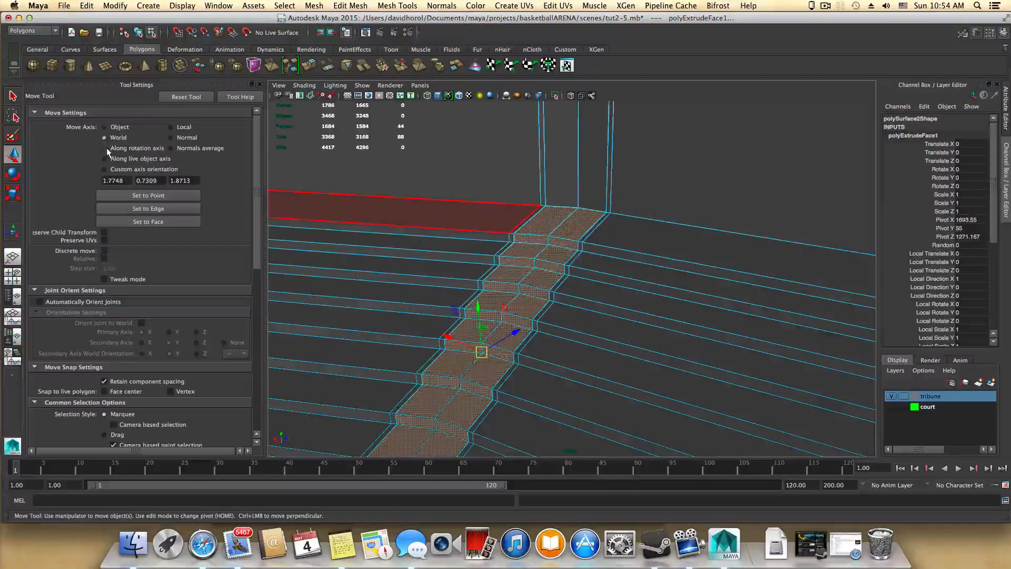
click(105, 164)
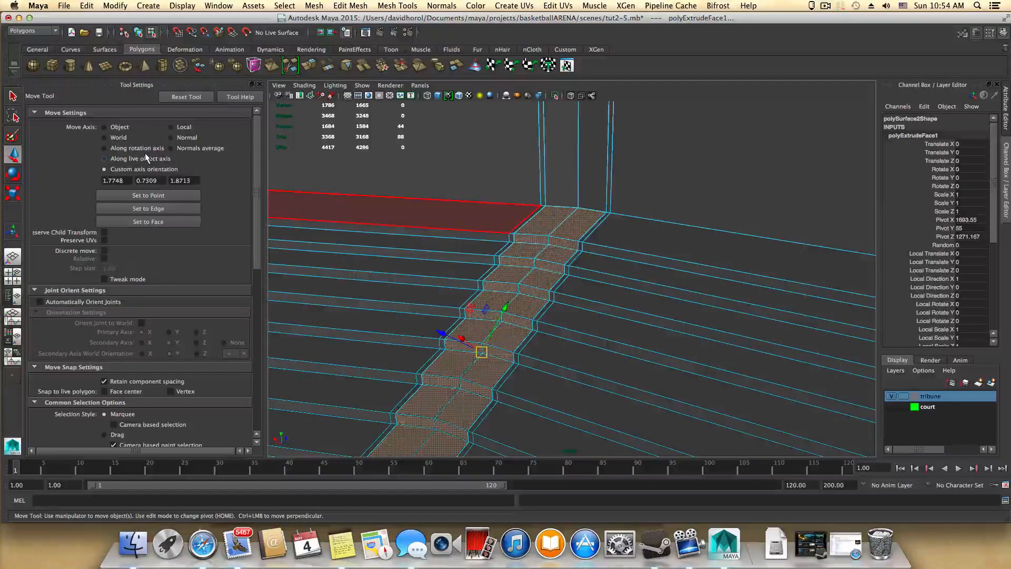
alt+drag(632, 390, 515, 396)
click(172, 127)
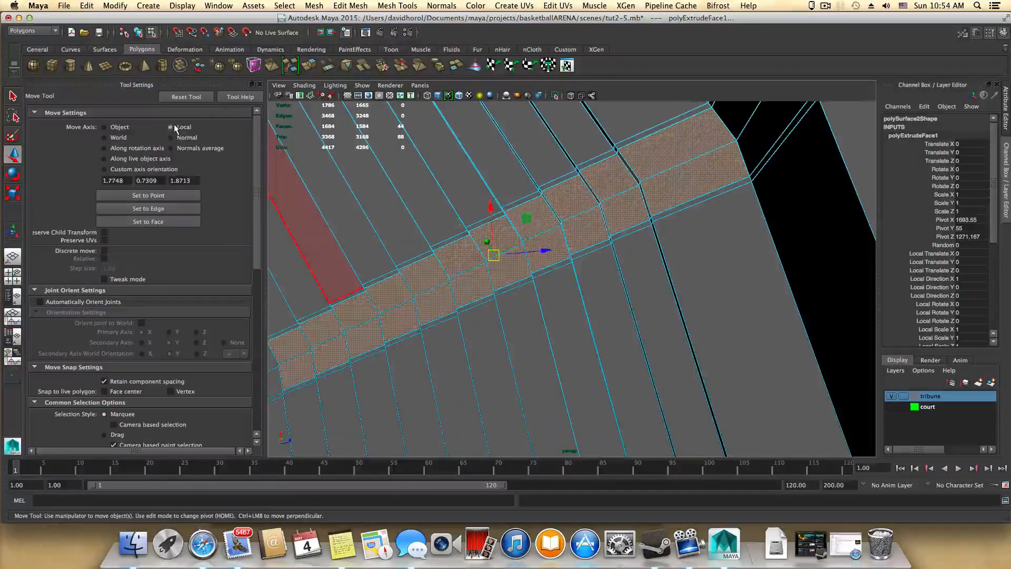
click(174, 137)
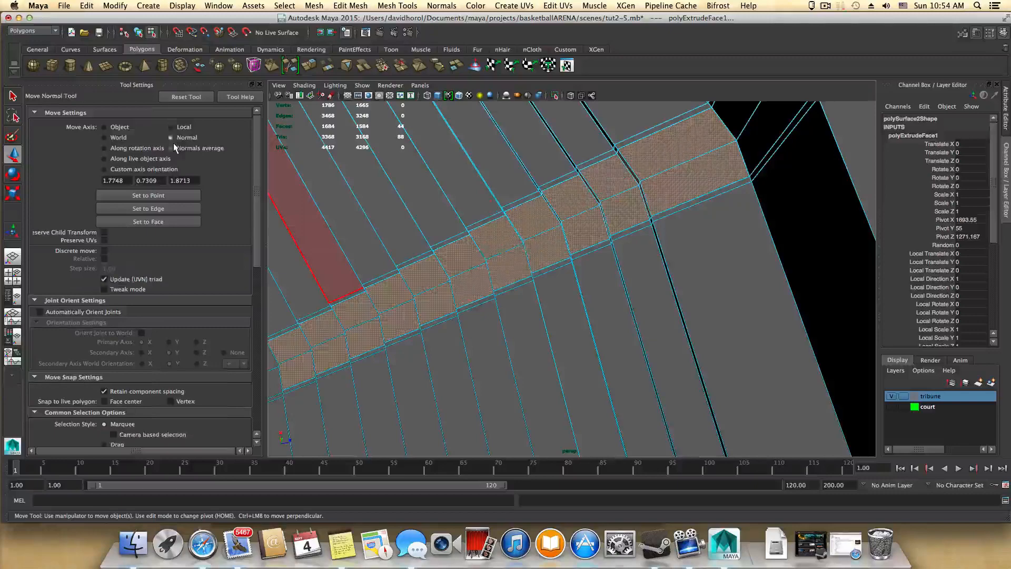
click(171, 147)
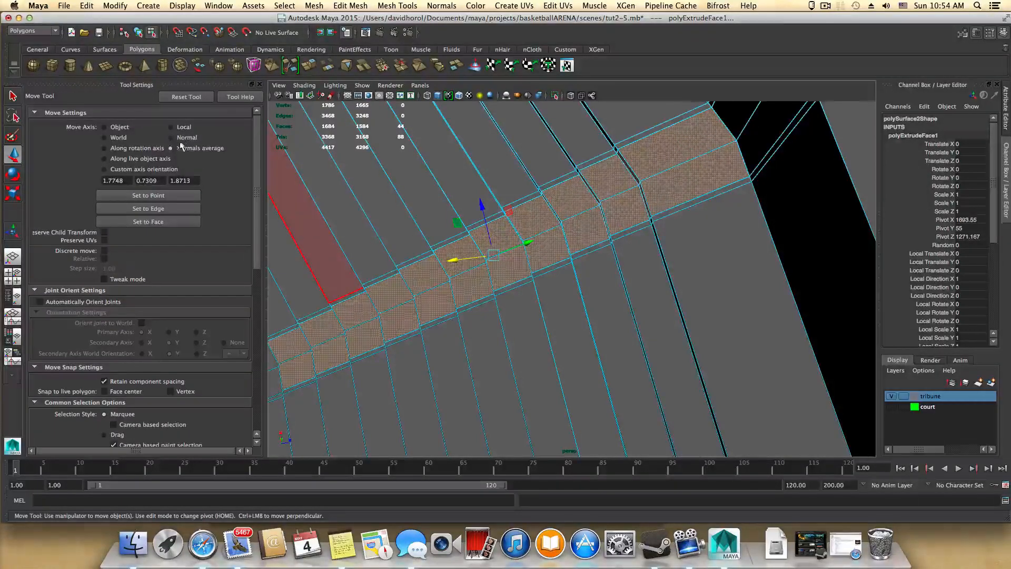
- Set the move axis to Local and try moving the aisle faces to about Y 48.4 and Z 1278.05
alt+drag(449, 263, 574, 276)
click(174, 128)
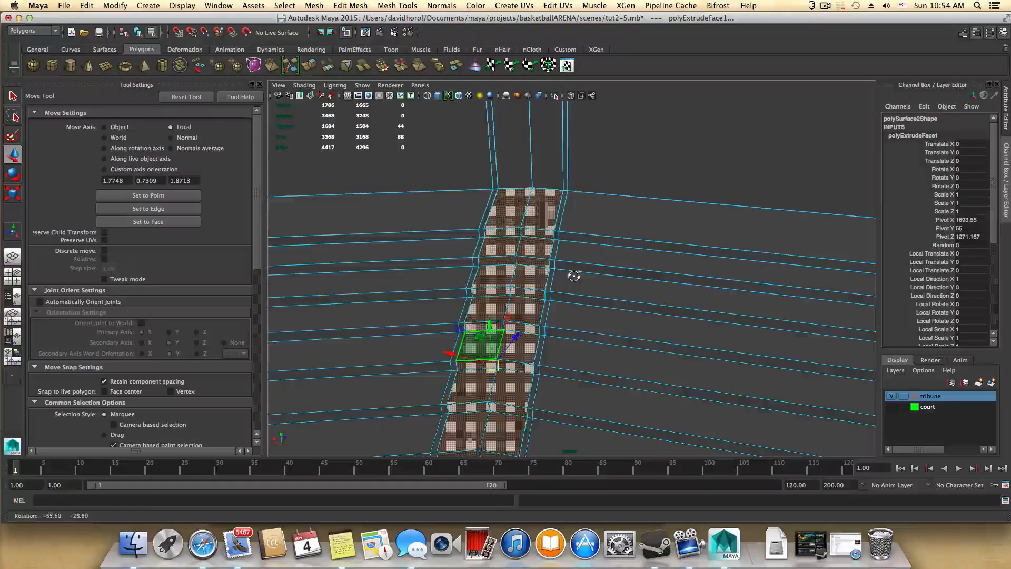
click(488, 324)
click(489, 330)
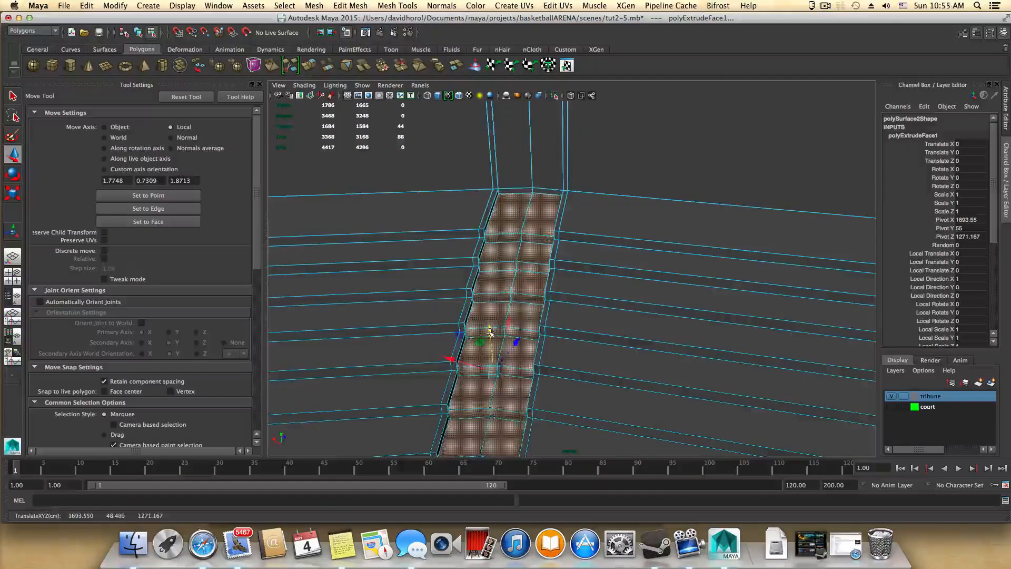
alt+drag(487, 337, 524, 333)
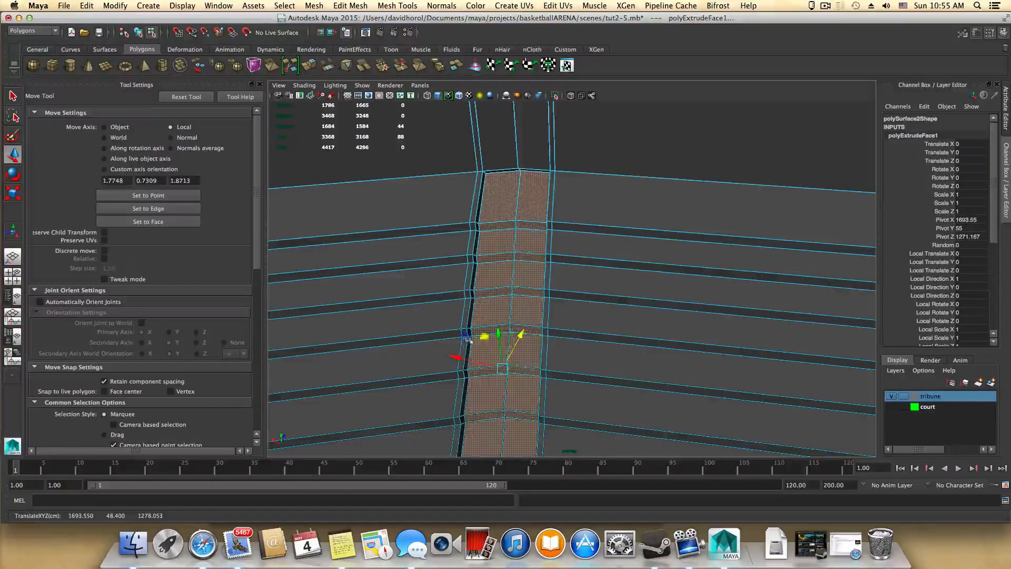
- Inspect the displaced aisle steps from several angles, and undo the moves, the extrusion and the second strip's selection
alt+drag(458, 354, 554, 349)
alt+middle_drag(558, 352, 537, 333)
alt+drag(536, 334, 397, 349)
alt+middle_drag(397, 350, 597, 374)
alt+right_drag(598, 375, 659, 381)
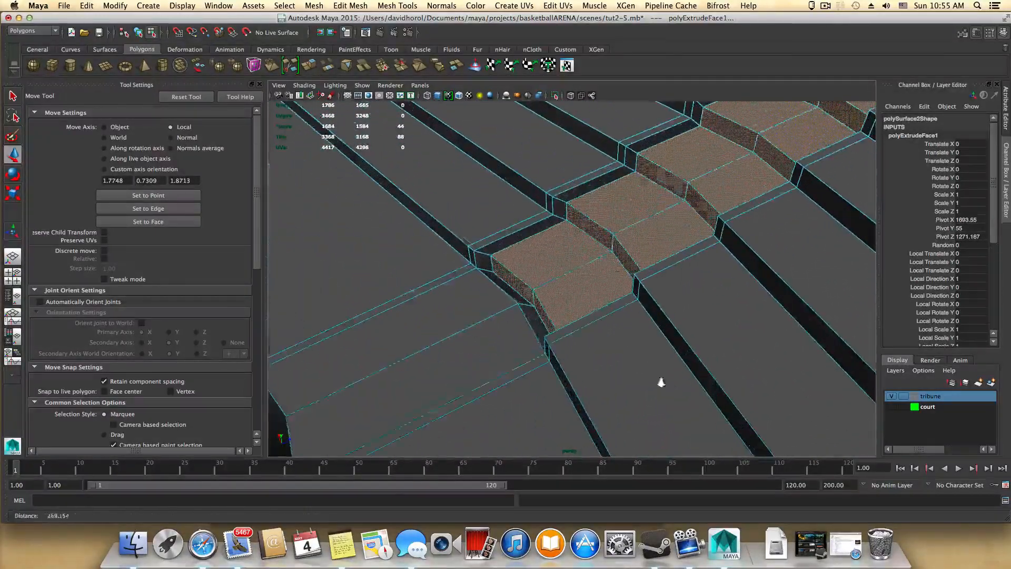
alt+right_drag(549, 339, 495, 337)
key(z)
key(z)
key(z)
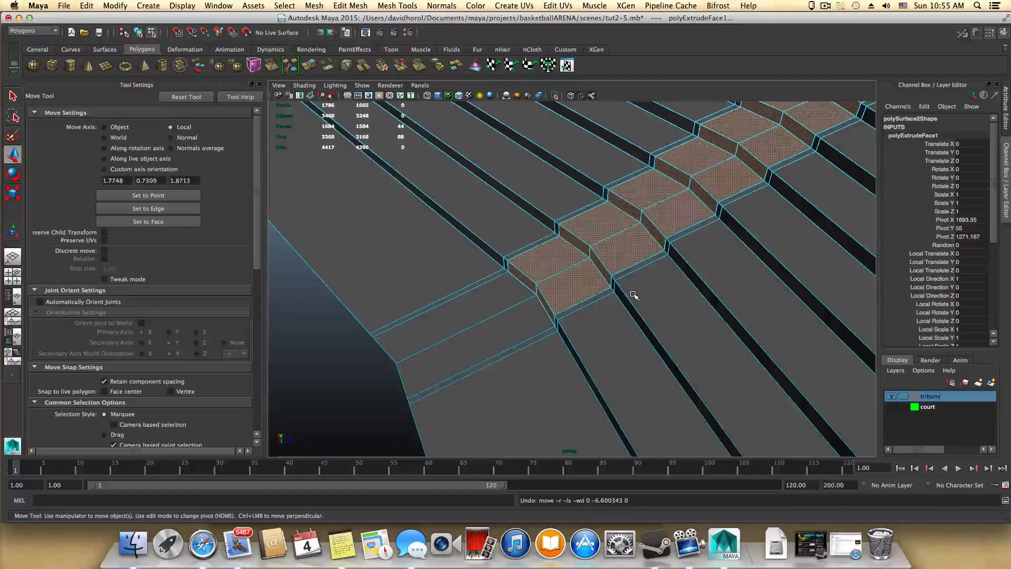
alt+drag(638, 290, 535, 186)
key(z)
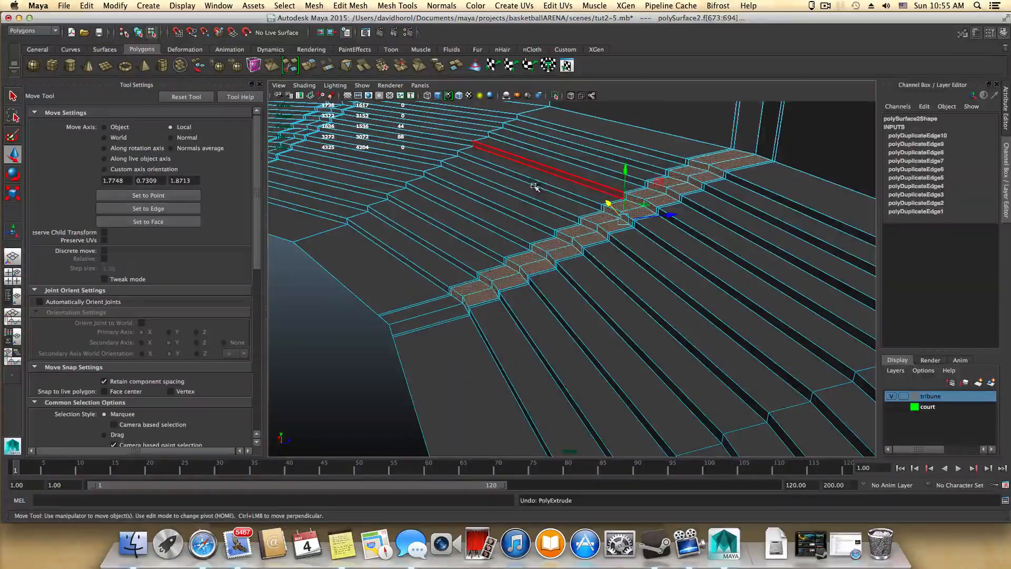
key(z)
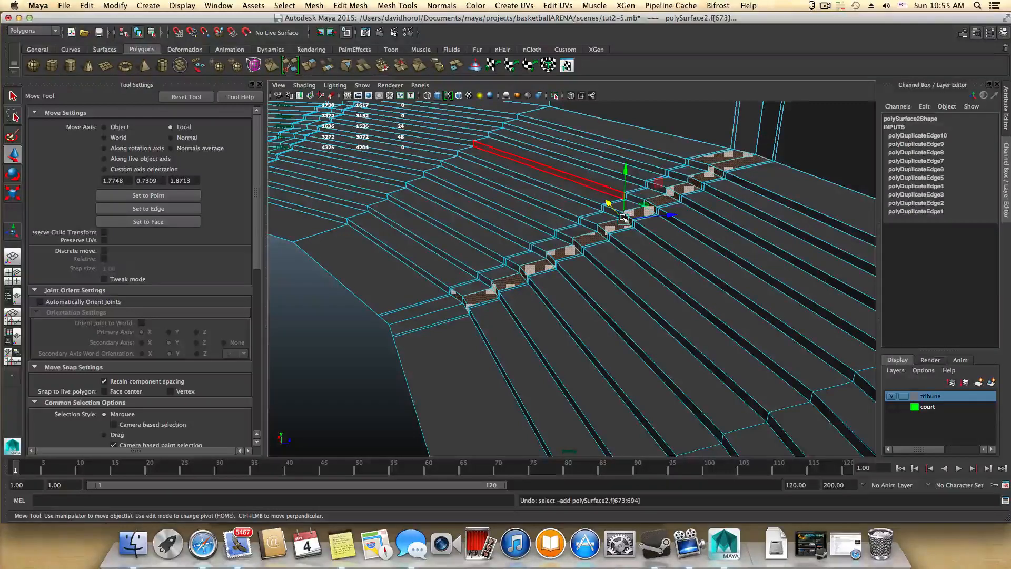
- Select both face strips of the stair aisle from the lowest to the highest step and extrude them
double_click(470, 289)
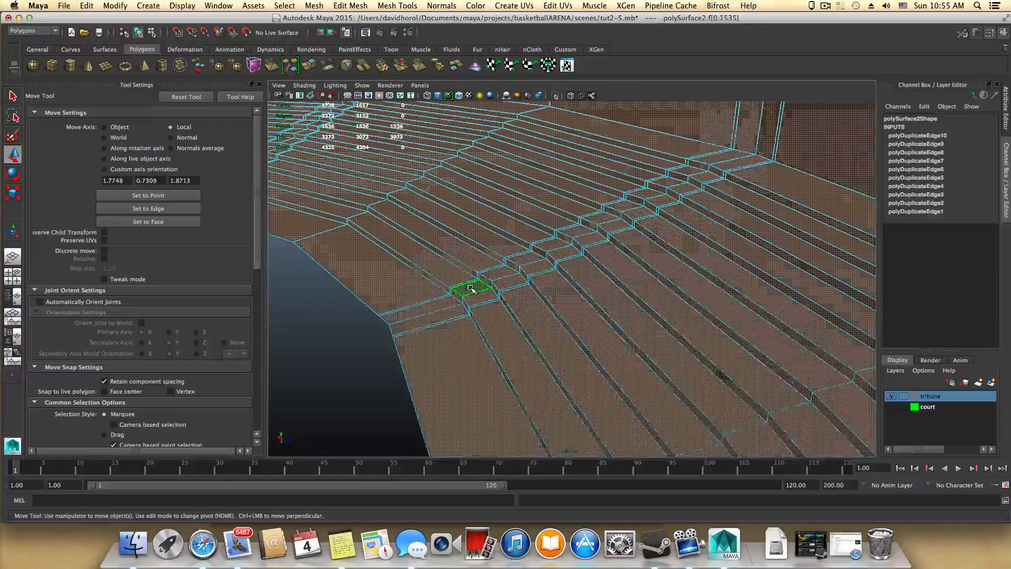
click(712, 166)
shift+double_click(477, 300)
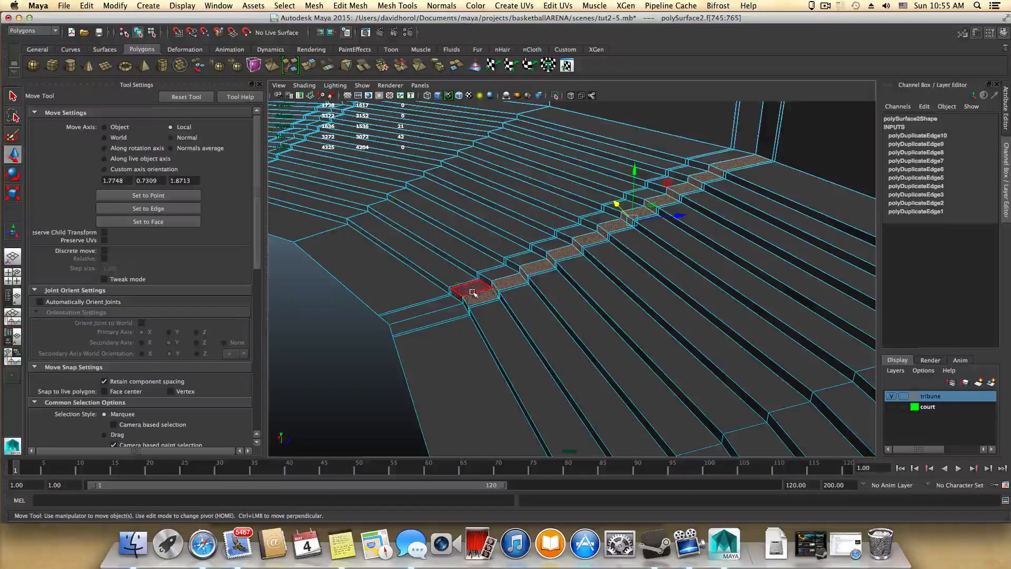
shift+click(460, 293)
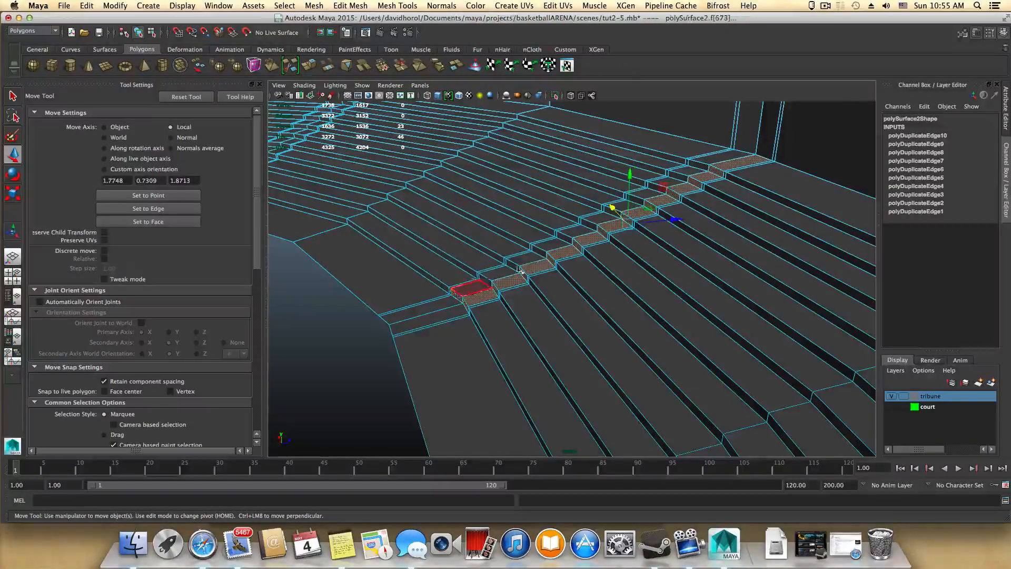
shift+double_click(716, 157)
alt+drag(529, 300, 564, 302)
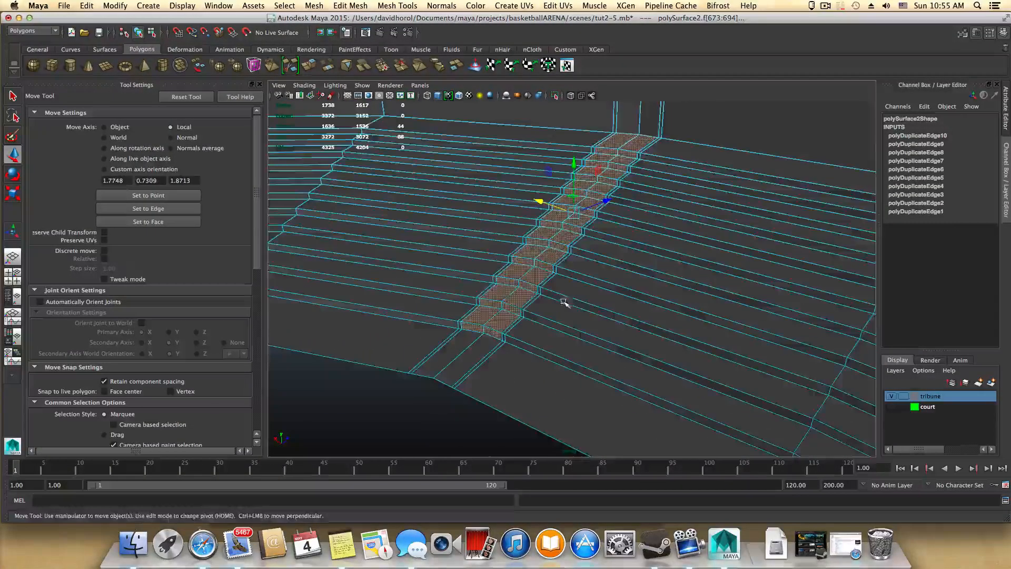
alt+right_drag(564, 303, 591, 309)
alt+drag(592, 309, 496, 267)
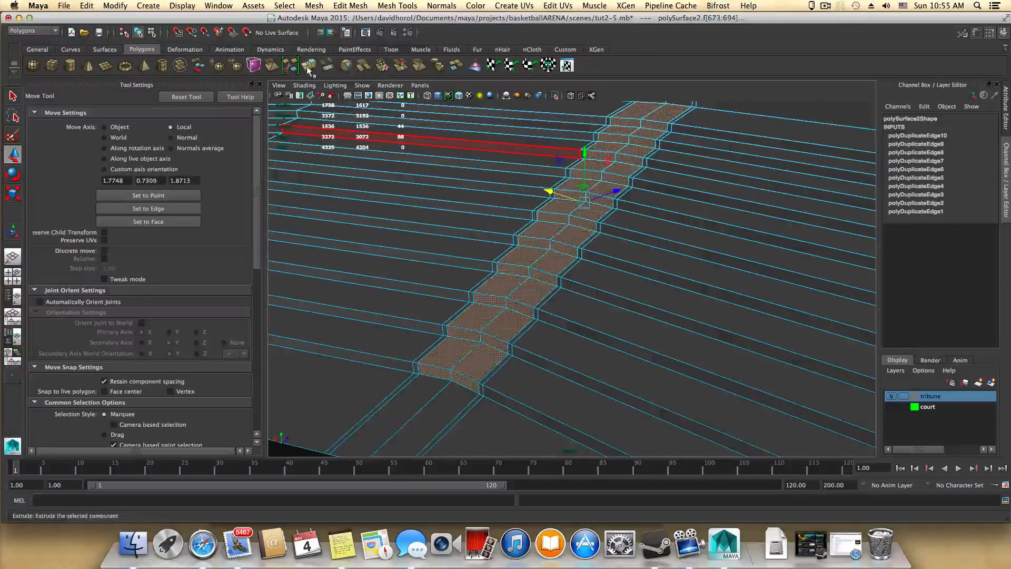
key(ctrl+e)
- Push the extruded aisle faces inward and set the extrusion's Local Translate Z to -8.5
alt+drag(553, 317, 384, 330)
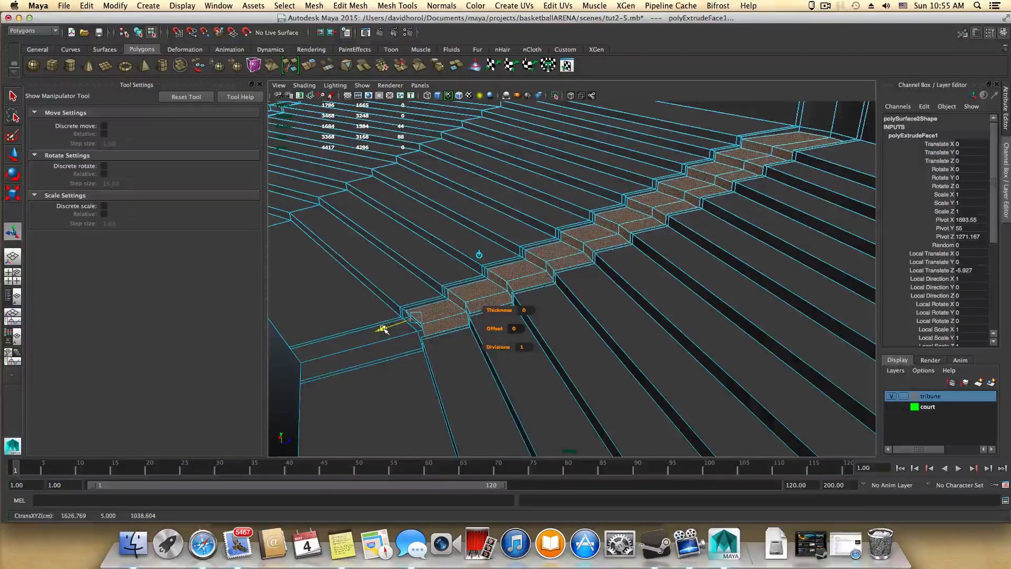
alt+drag(384, 331, 479, 255)
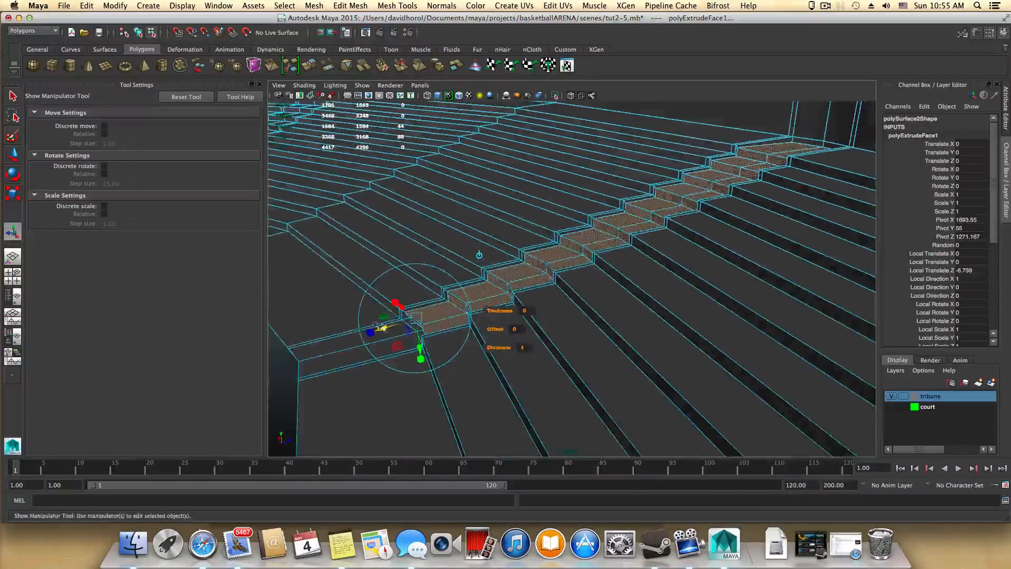
drag(386, 329, 388, 328)
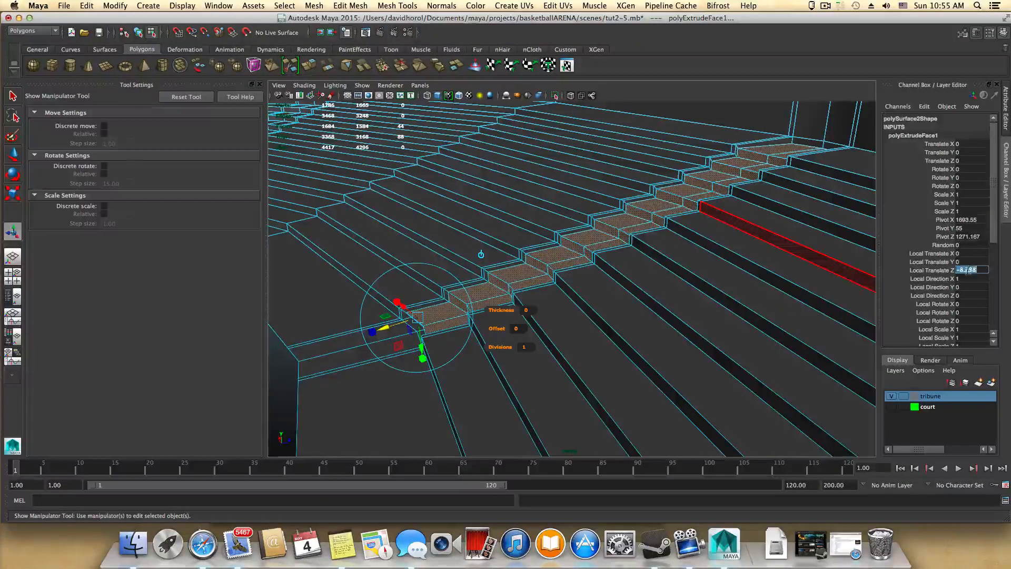
drag(966, 270, 976, 269)
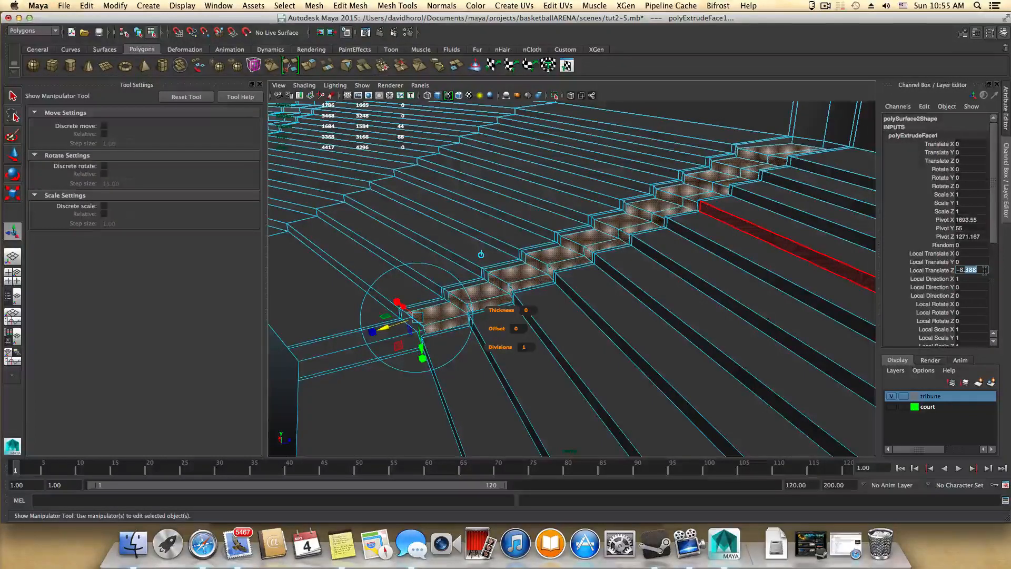
text(5)
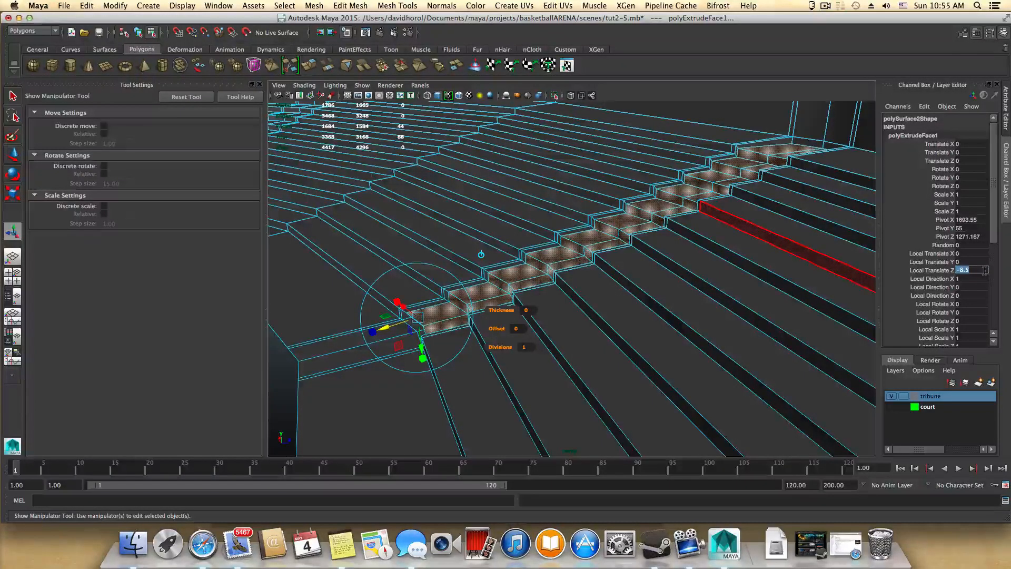
scroll(614, 314, down, 2)
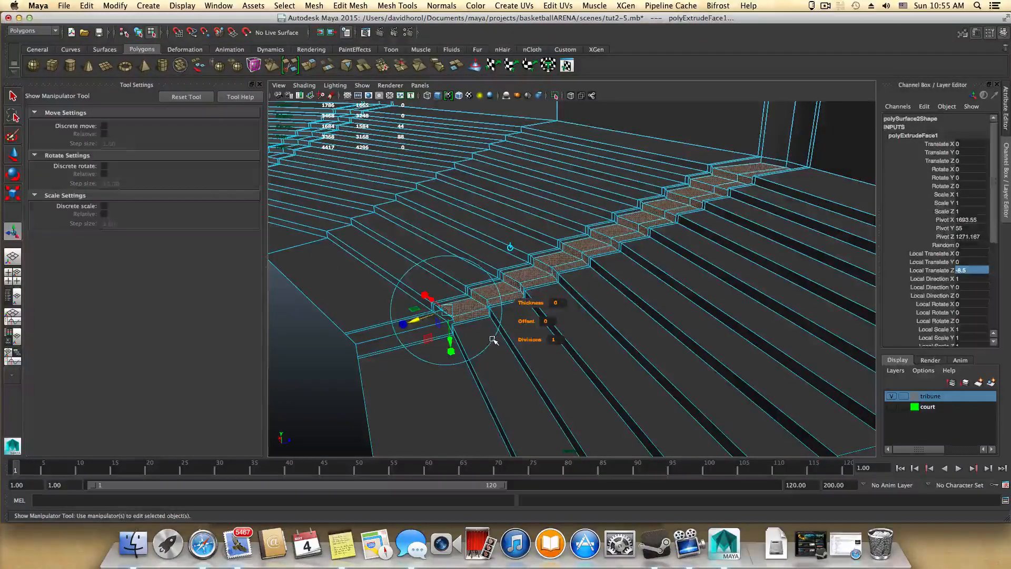
- Return to face selection and select both face strips of the recessed aisle along its full height
key(F8)
alt+middle_drag(552, 351, 443, 410)
alt+middle_drag(574, 343, 490, 379)
alt+middle_drag(564, 331, 501, 366)
alt+drag(500, 367, 558, 358)
alt+middle_drag(569, 342, 553, 388)
alt+middle_drag(594, 309, 570, 337)
right_drag(622, 160, 618, 179)
click(622, 162)
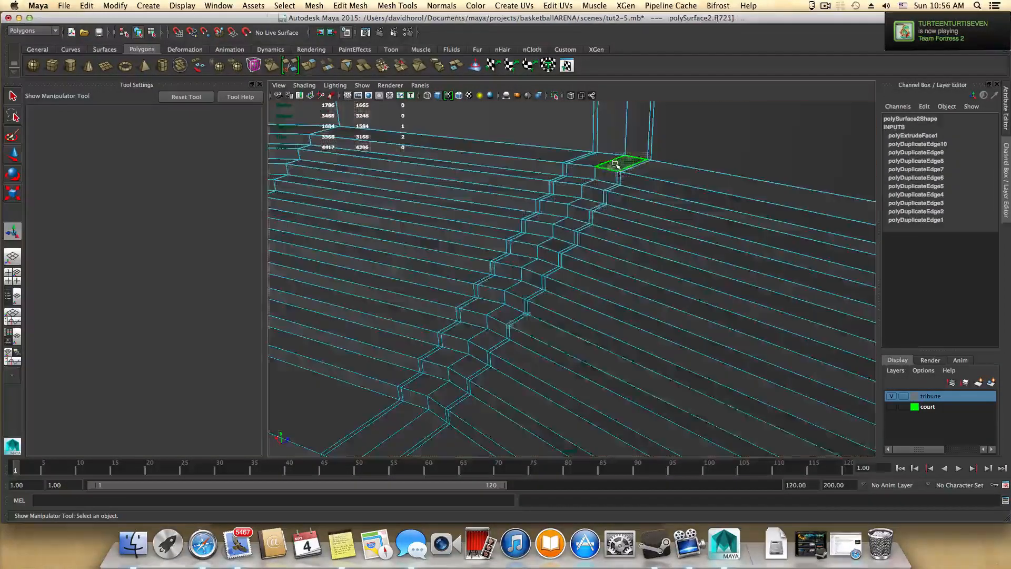
shift+double_click(439, 409)
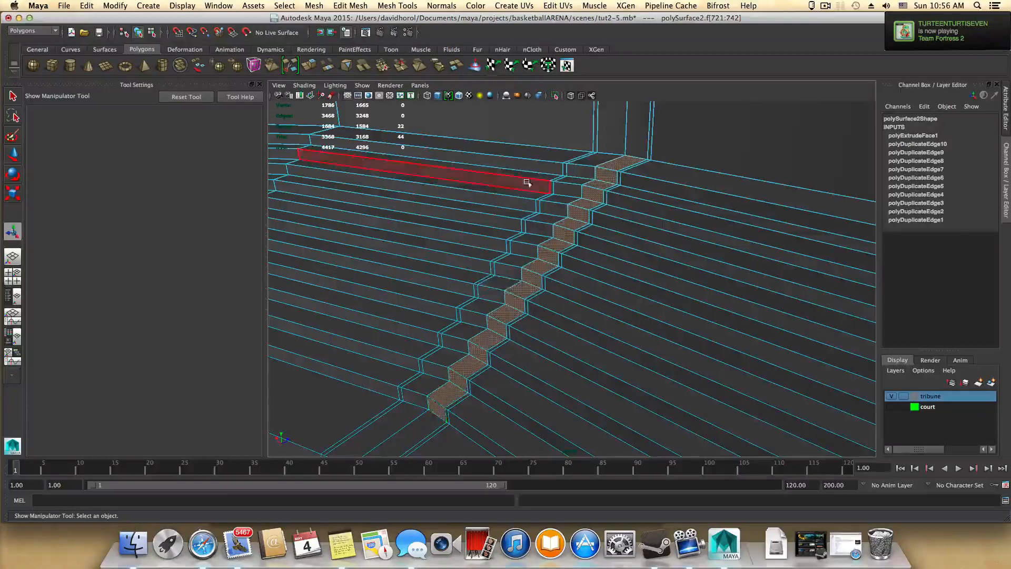
shift+click(579, 158)
shift+double_click(422, 403)
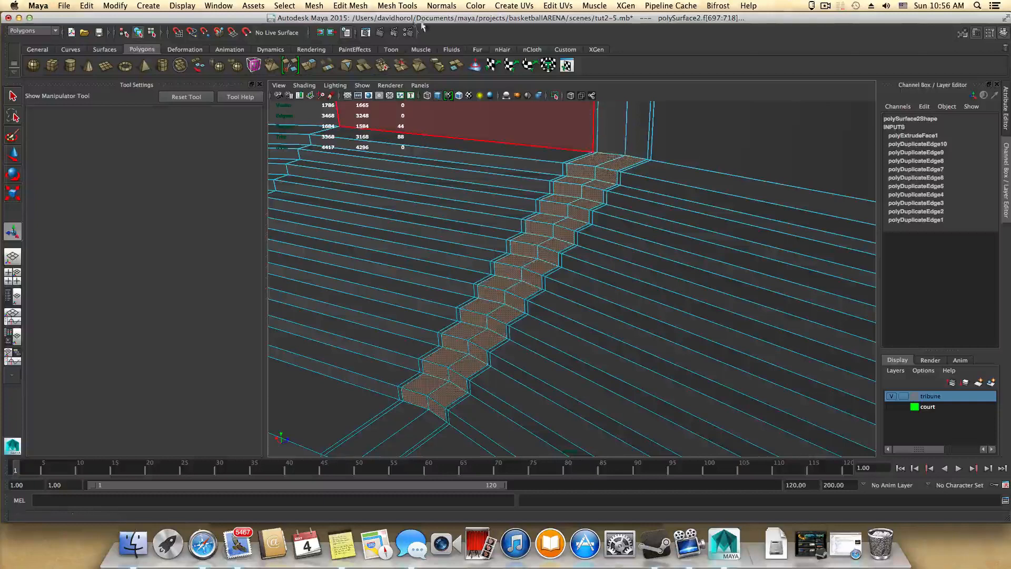
- Check the stairs depth in the Notes app, return to Maya and extrude both selected face strips of the upper-tier aisle
click(342, 542)
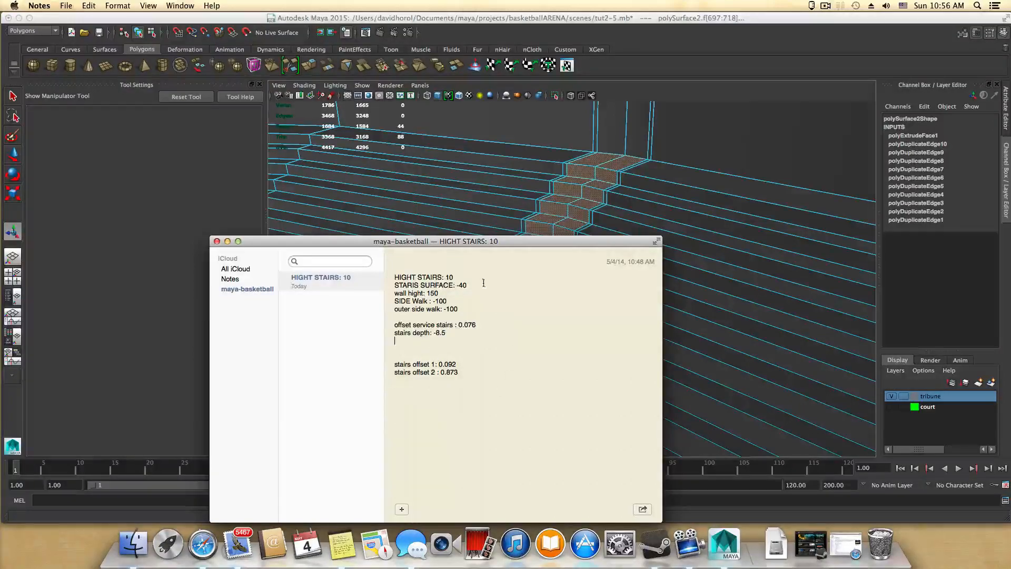
click(227, 242)
alt+drag(625, 345, 482, 417)
click(532, 358)
key(ctrl+e)
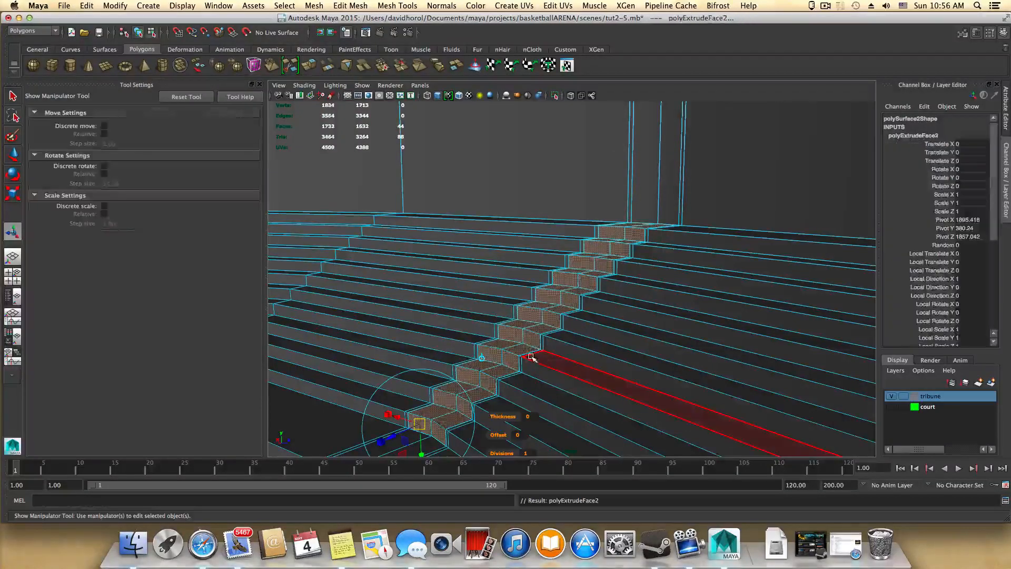
- Push the upper-tier aisle's extruded faces inward and set their Local Translate Z to -8.5
alt+middle_drag(605, 378, 622, 300)
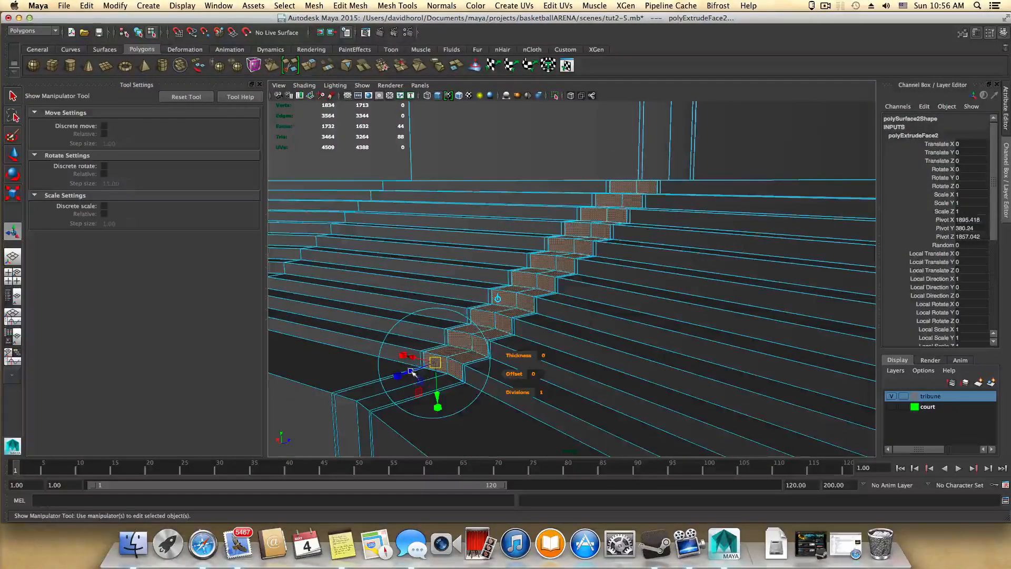
drag(411, 372, 414, 369)
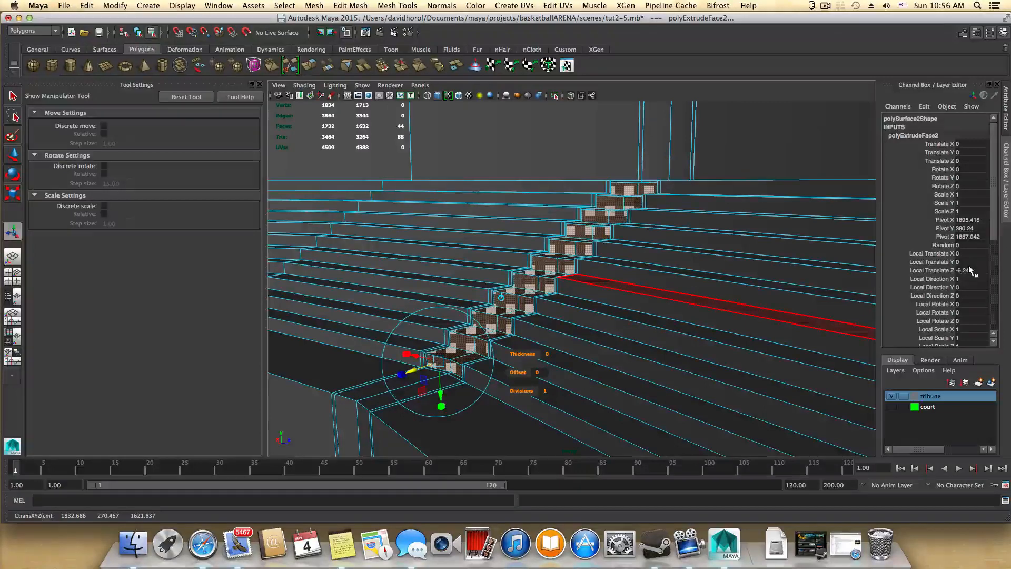
text(-8)
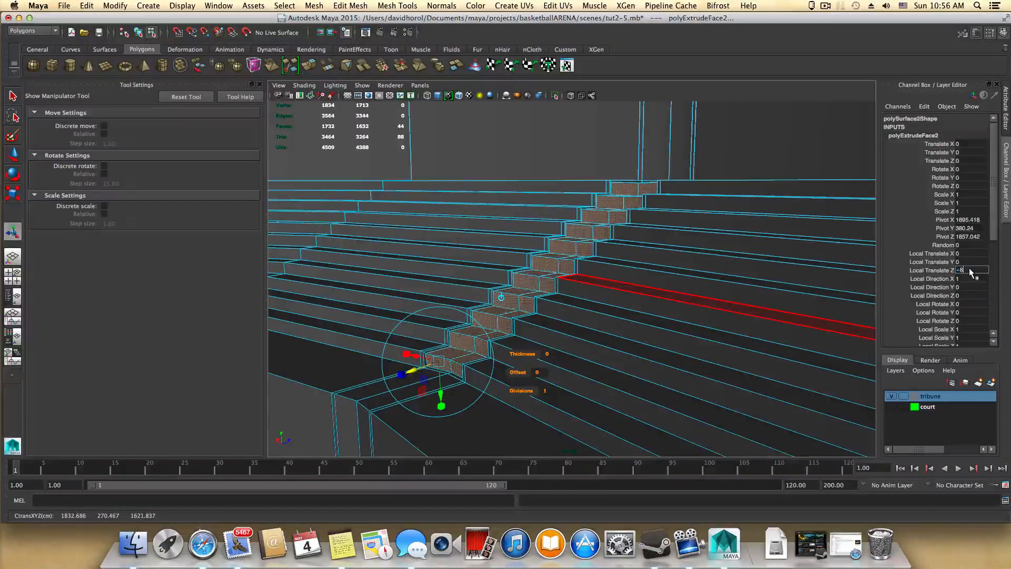
text(.5)
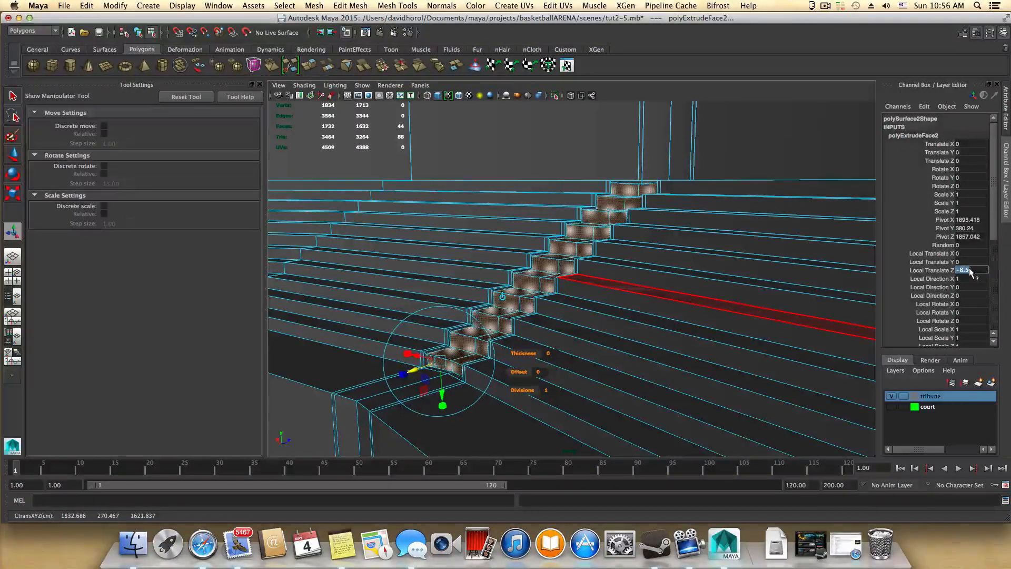
key(Return)
- Select both face strips of the neighbouring stair aisle in the lower tier, from the lowest to the highest step
alt+middle_drag(560, 390, 815, 417)
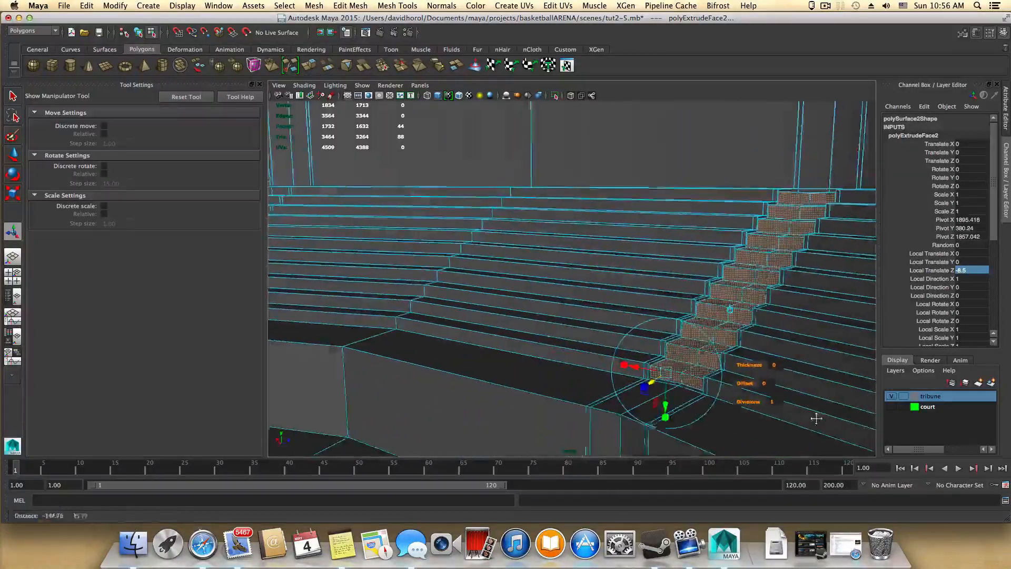
alt+drag(815, 418, 713, 418)
alt+middle_drag(590, 358, 686, 298)
alt+right_drag(686, 298, 543, 322)
alt+drag(542, 323, 569, 343)
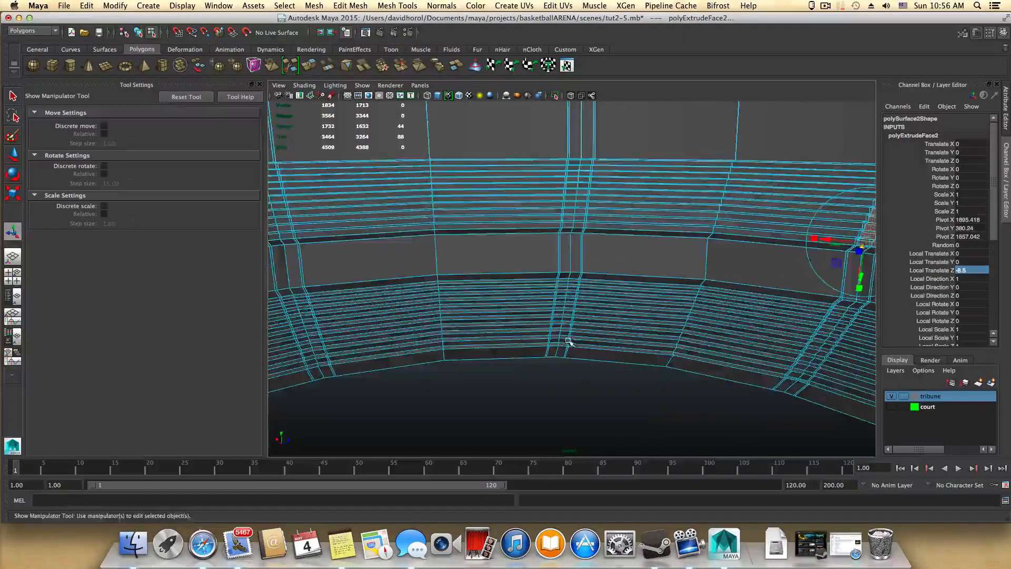
alt+right_drag(569, 343, 795, 379)
alt+middle_drag(754, 369, 728, 336)
alt+right_drag(729, 337, 601, 286)
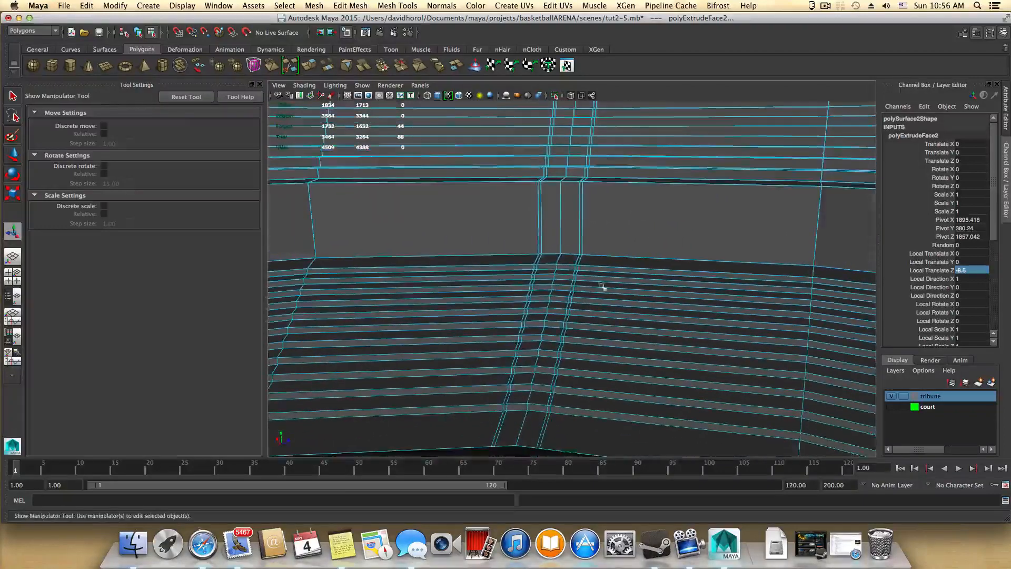
click(567, 259)
shift+double_click(535, 408)
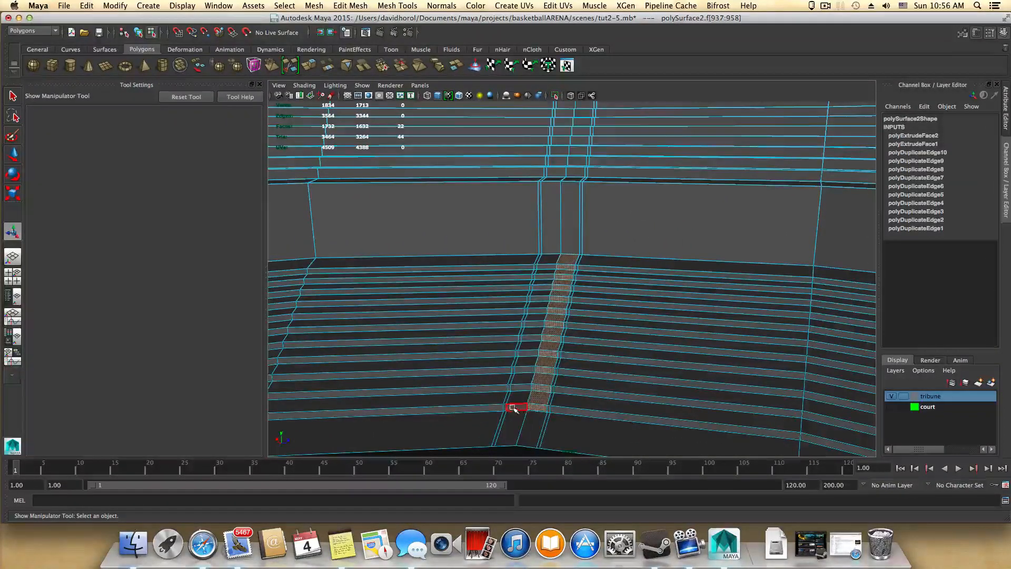
shift+double_click(544, 264)
- Add both face strips of the same aisle's upper-tier steps to the selection
alt+middle_drag(626, 274, 600, 452)
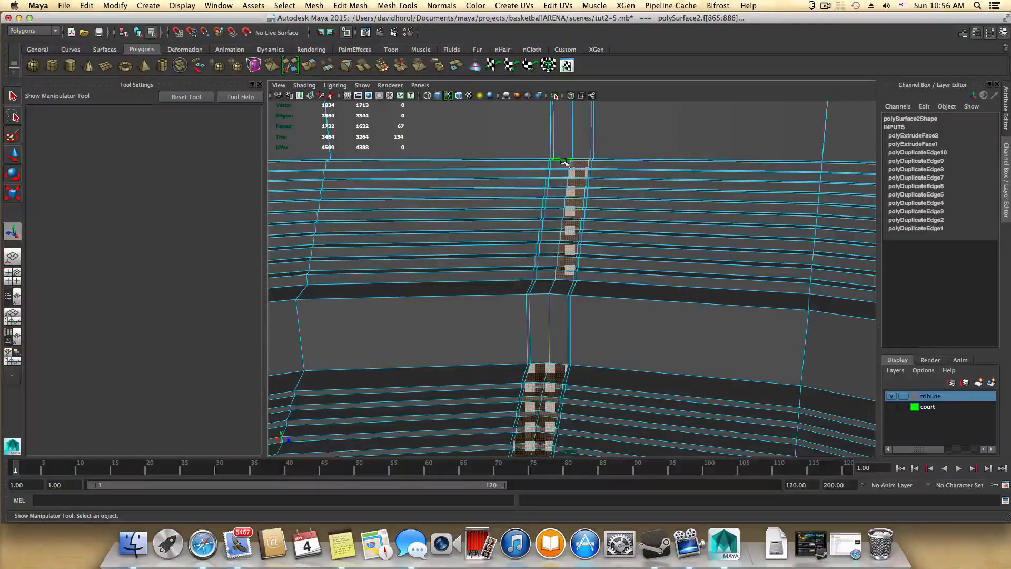
alt+drag(659, 341, 641, 359)
alt+middle_drag(640, 359, 640, 365)
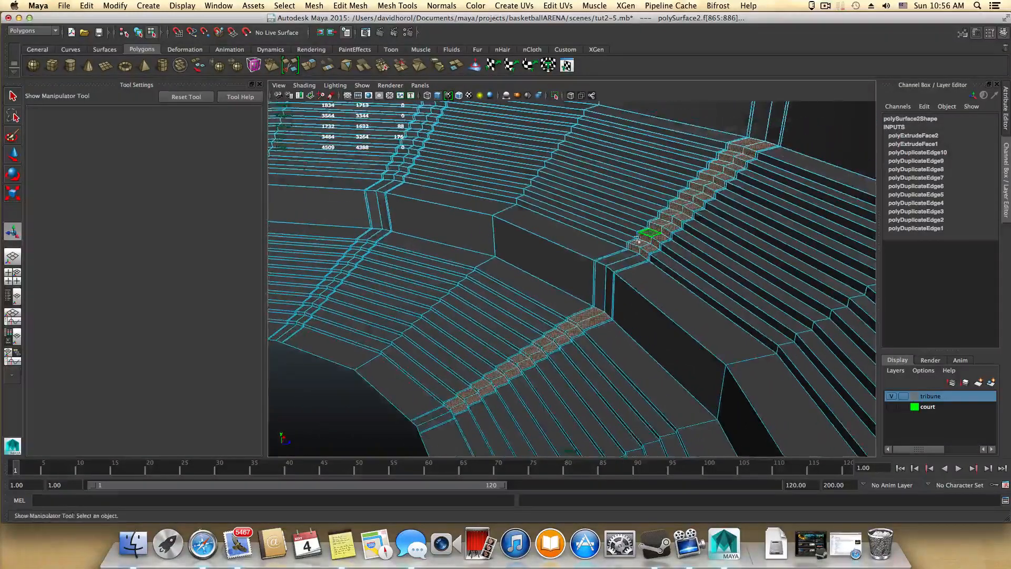
- Add both face strips of the second unrecessed aisle to the selection, in the lower and the upper tier
scroll(683, 286, down, 3)
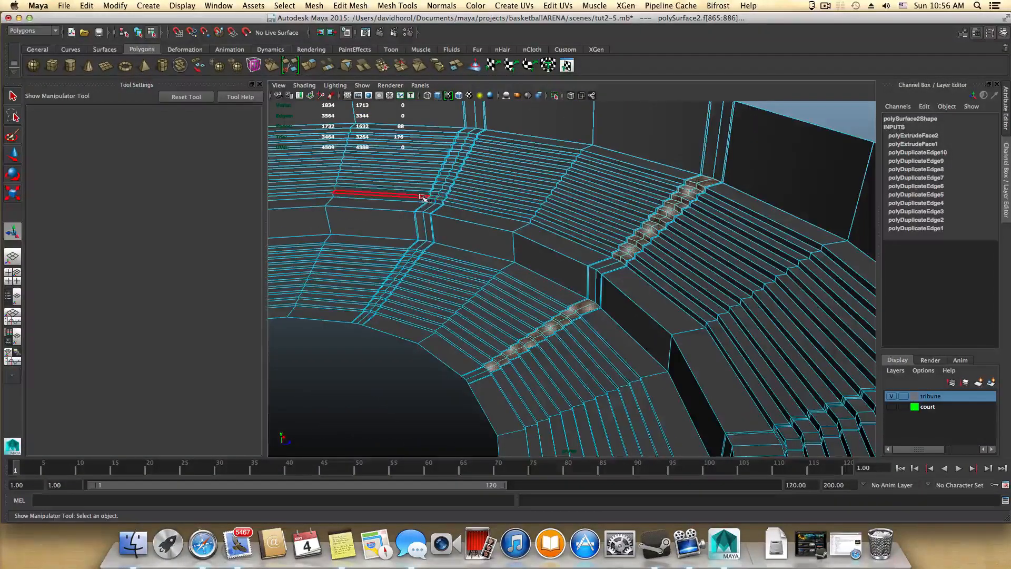
alt+middle_drag(459, 272, 616, 295)
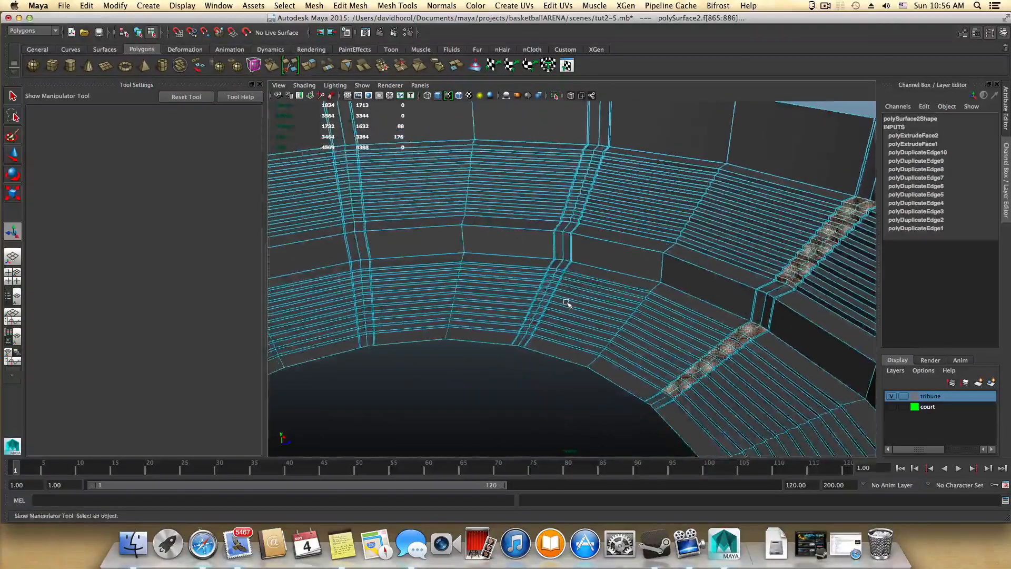
alt+drag(567, 303, 600, 331)
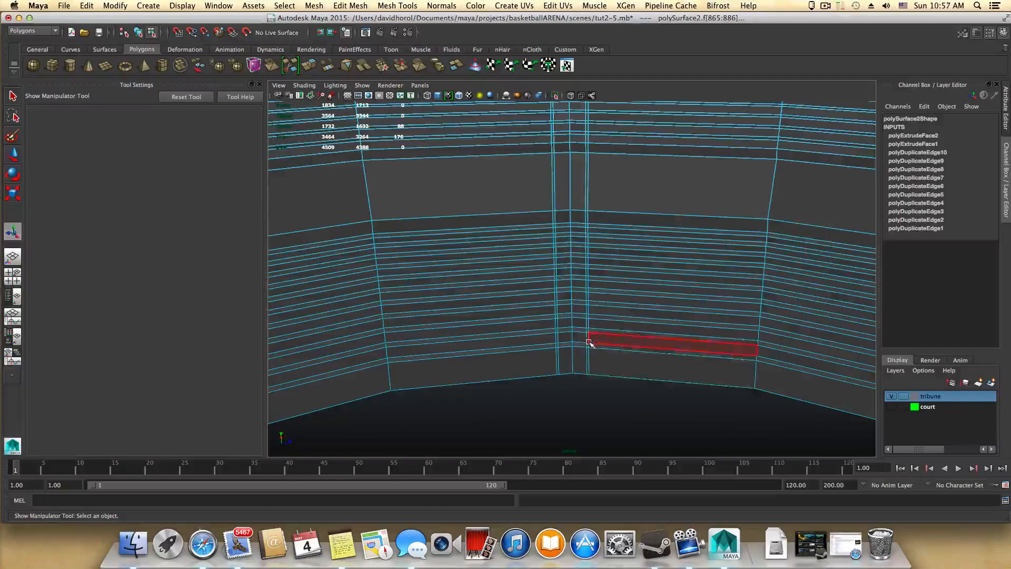
shift+double_click(581, 217)
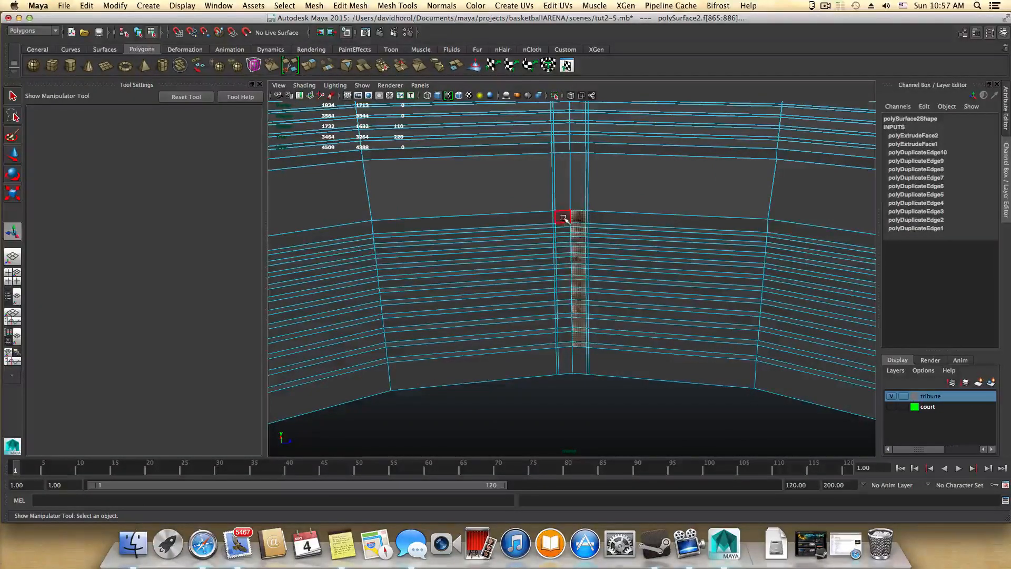
shift+double_click(571, 346)
alt+middle_drag(594, 241, 579, 349)
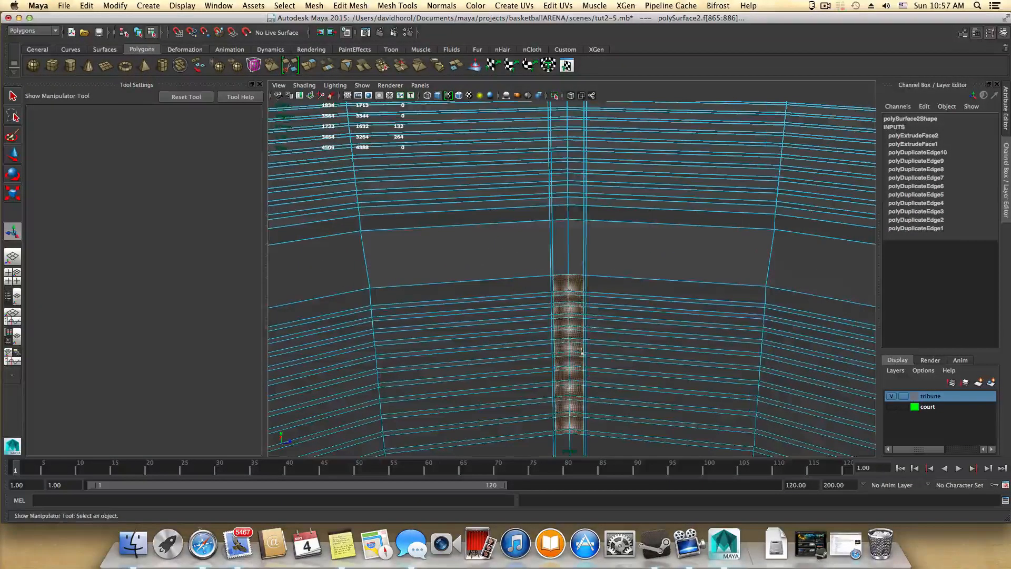
shift+click(578, 211)
alt+middle_drag(576, 203, 617, 289)
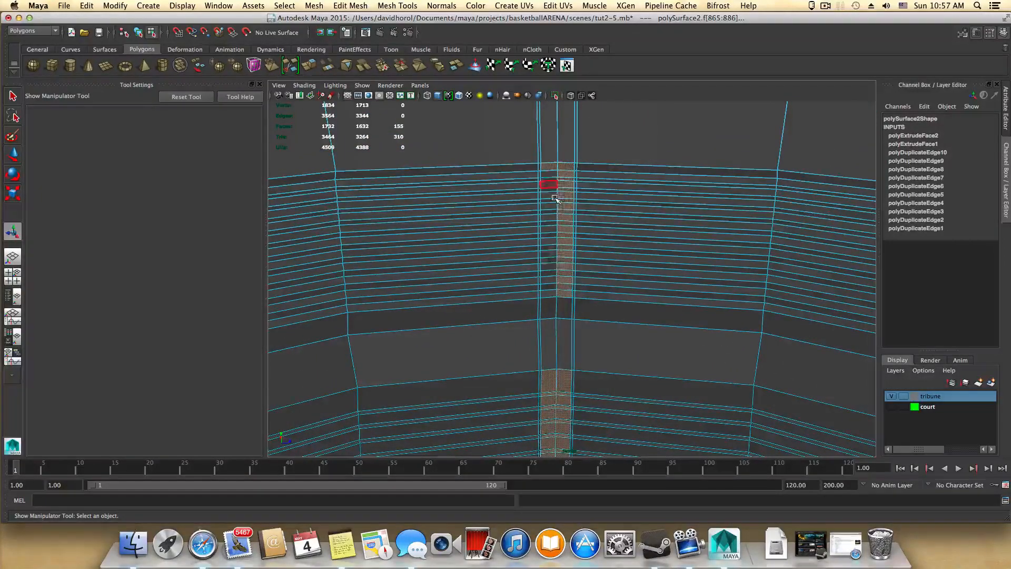
shift+double_click(551, 294)
- Extend the selection with both face strips of the third unrecessed aisle, in the lower and the upper tier
scroll(582, 300, down, 10)
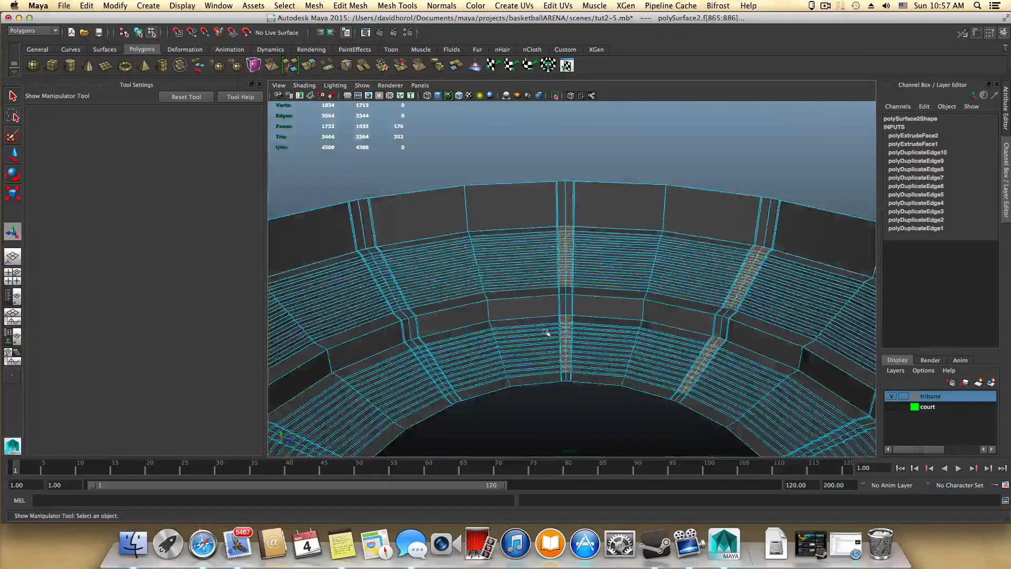
scroll(507, 335, up, 10)
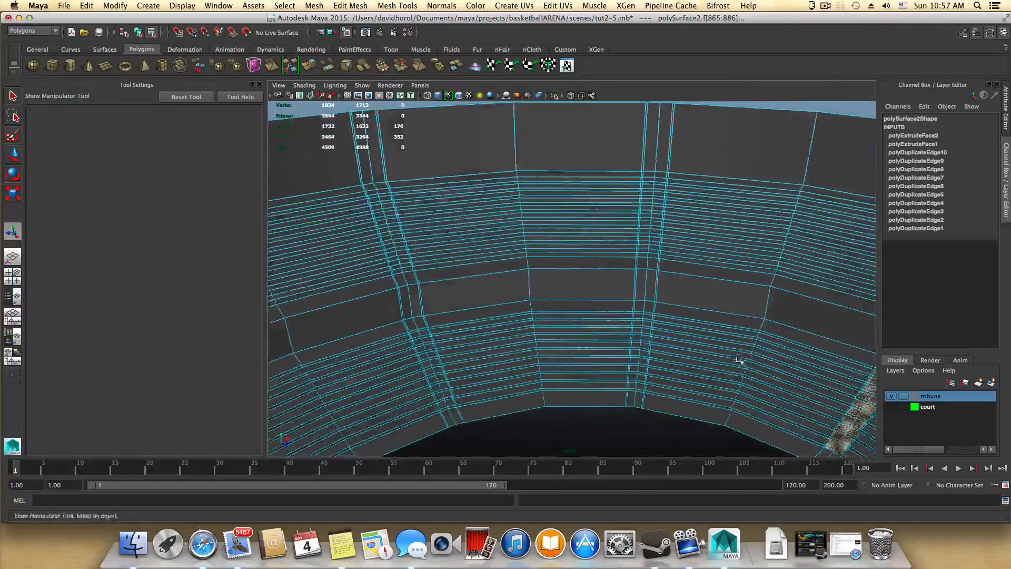
scroll(649, 279, up, 8)
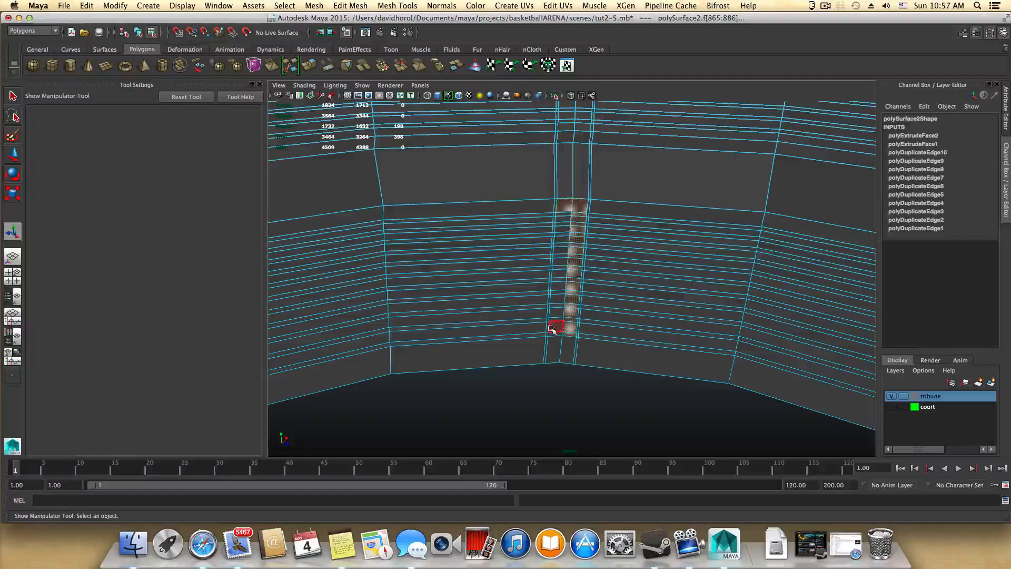
alt+middle_drag(602, 239, 601, 431)
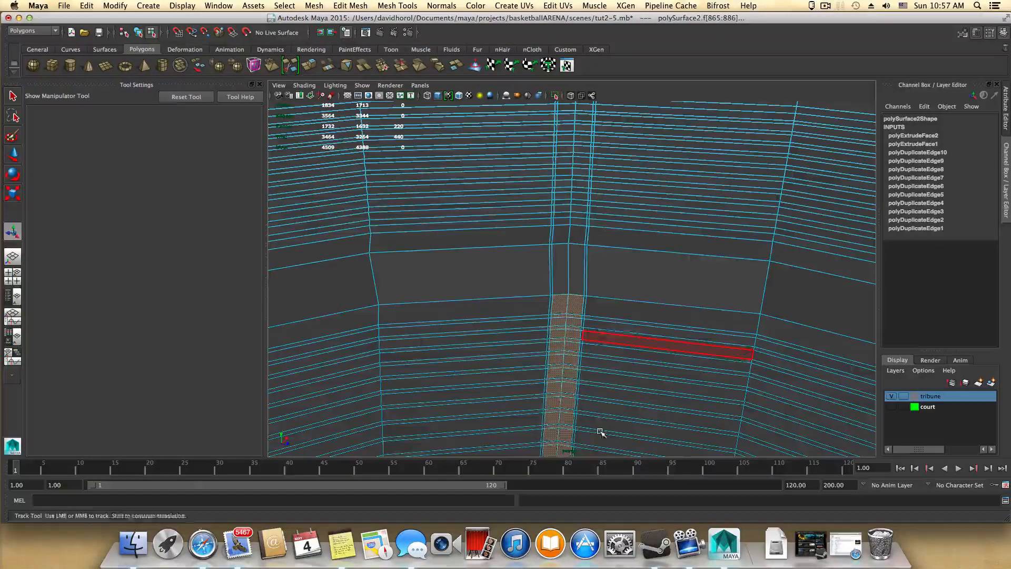
shift+click(578, 222)
alt+middle_drag(610, 204, 618, 282)
alt+drag(619, 282, 605, 212)
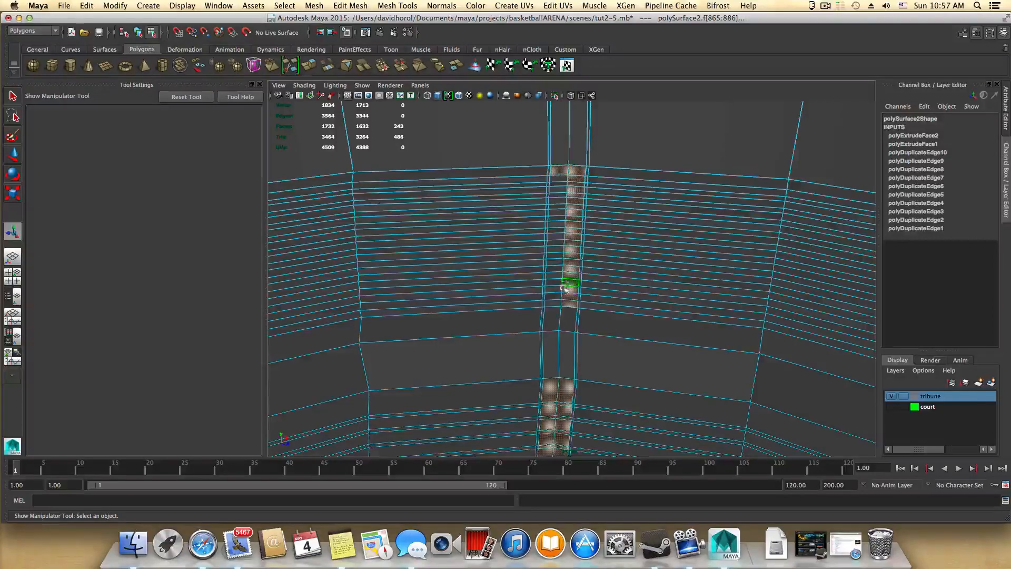
shift+double_click(553, 304)
- Add the fourth unrecessed aisle's two face strips to the selection, first in the upper tier and then in the lower tier
alt+right_drag(695, 340, 615, 351)
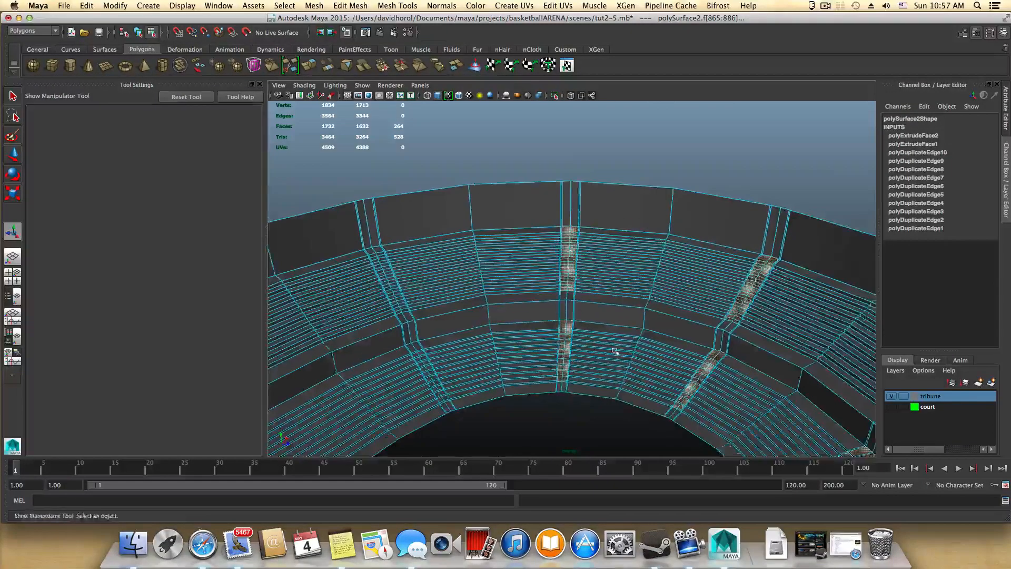
alt+middle_drag(615, 351, 693, 303)
alt+drag(693, 302, 648, 307)
alt+right_drag(647, 307, 790, 269)
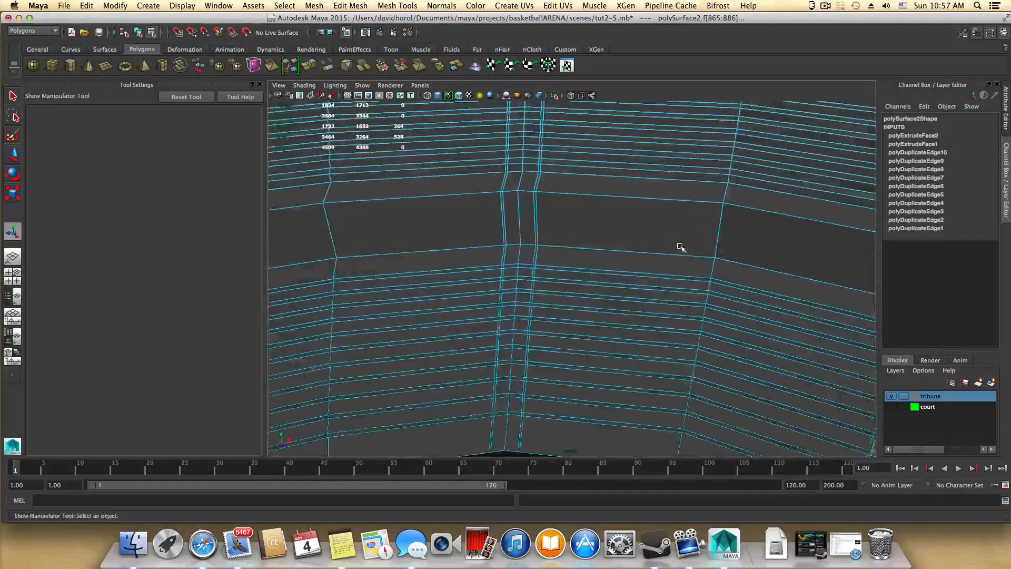
alt+middle_drag(680, 245, 723, 303)
alt+middle_drag(622, 314, 618, 406)
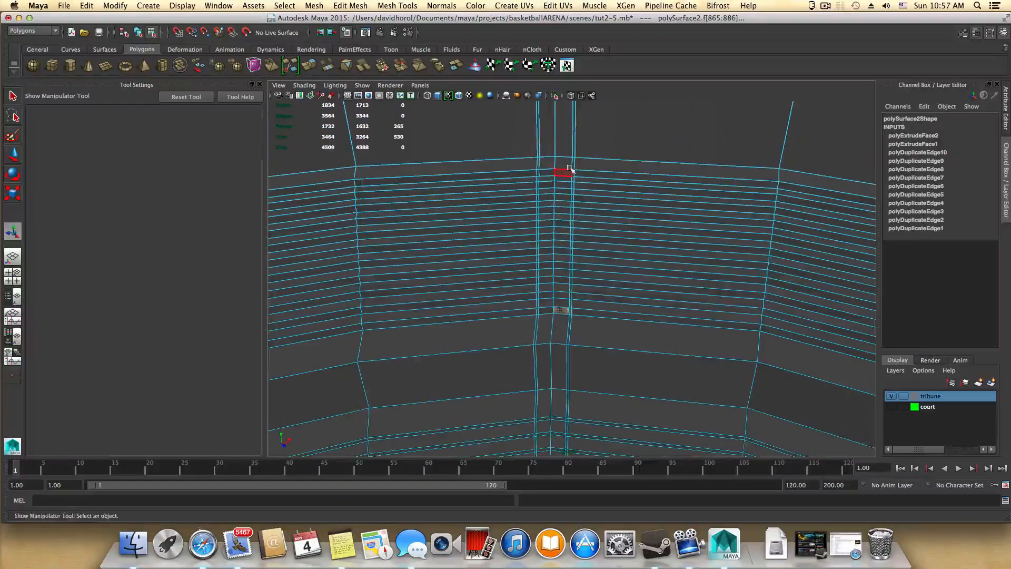
shift+double_click(543, 311)
alt+middle_drag(587, 357, 594, 139)
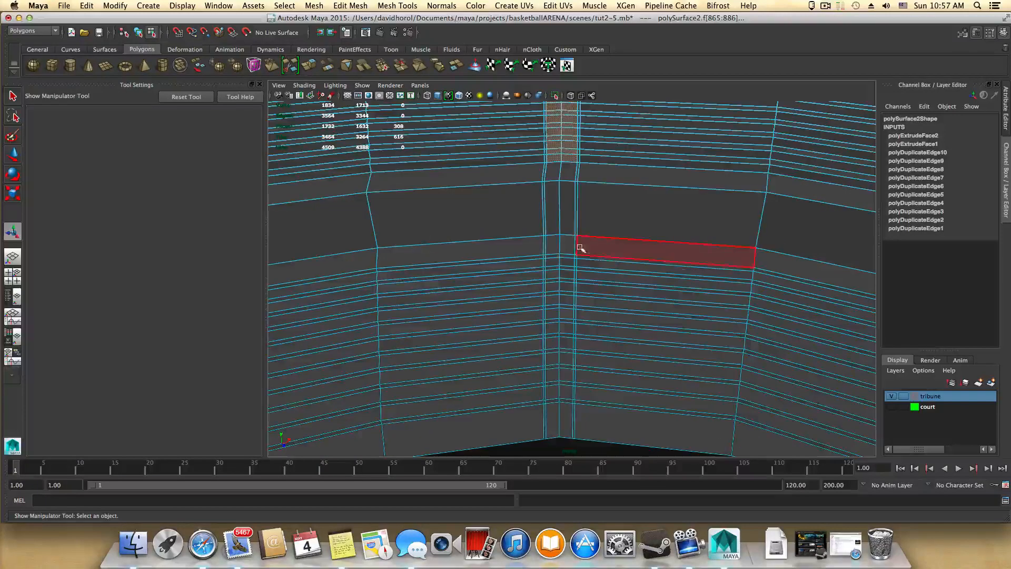
shift+double_click(566, 400)
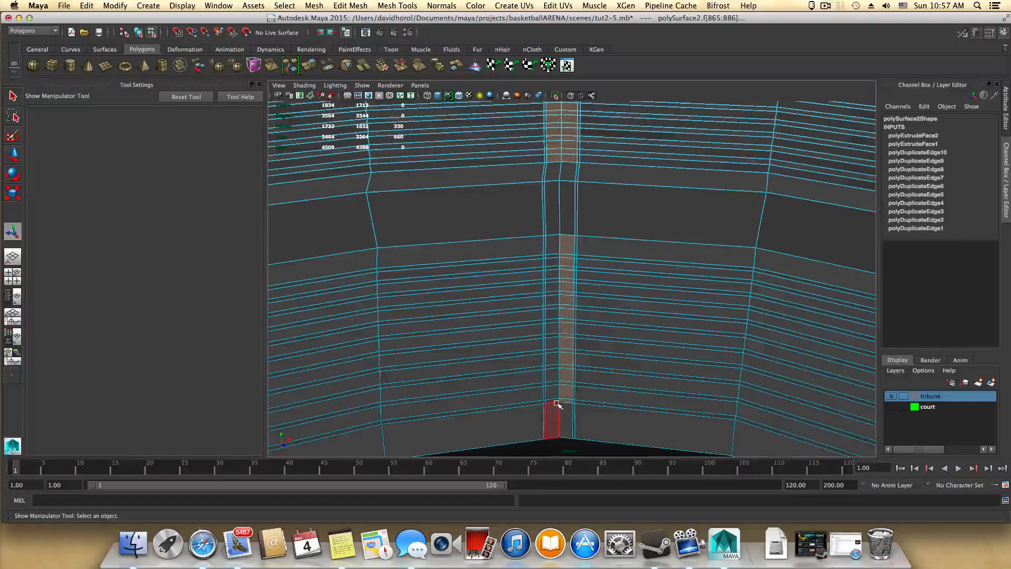
shift+double_click(554, 246)
- Check the selected strips around the tribune and extrude the faces of all four aisles together
scroll(582, 354, down, 5)
alt+drag(583, 354, 702, 380)
alt+middle_drag(703, 380, 706, 369)
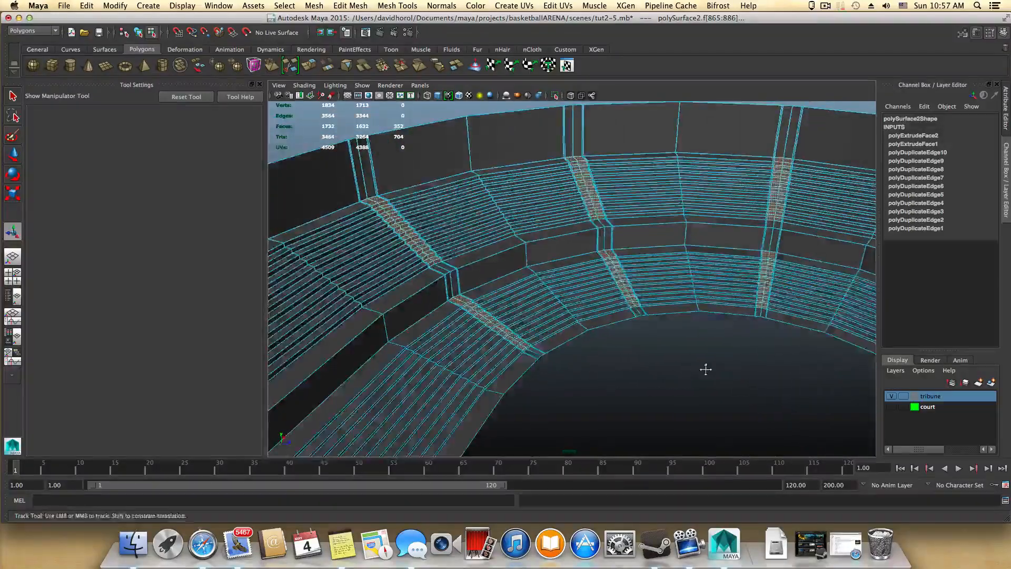
alt+drag(705, 369, 684, 375)
alt+middle_drag(684, 375, 524, 370)
alt+right_drag(524, 370, 776, 411)
alt+middle_drag(776, 411, 614, 334)
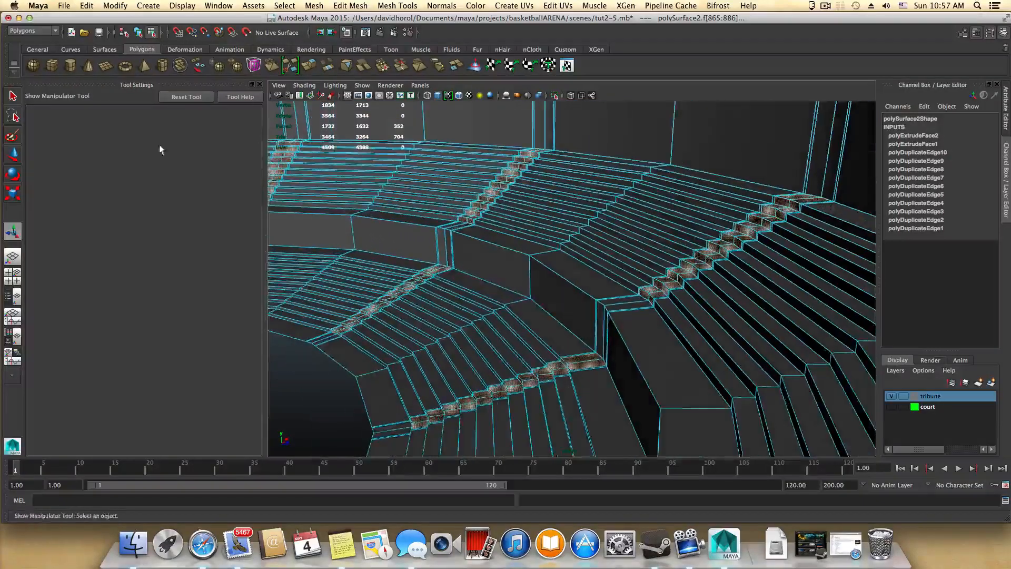
click(310, 67)
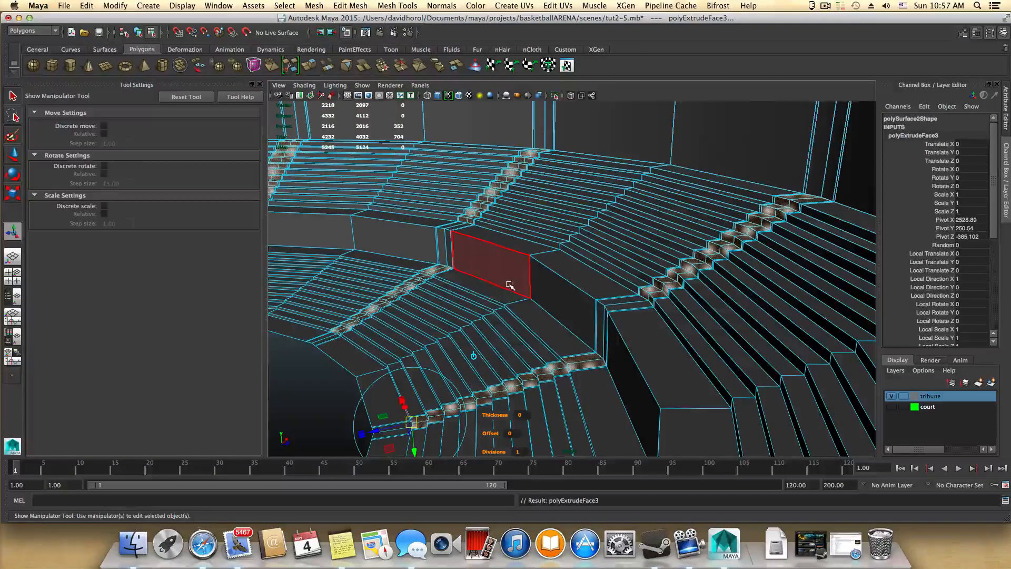
- Push the extruded faces of the four aisles inward and set the extrusion's Local Translate Z to -8.5
alt+middle_drag(768, 355, 778, 295)
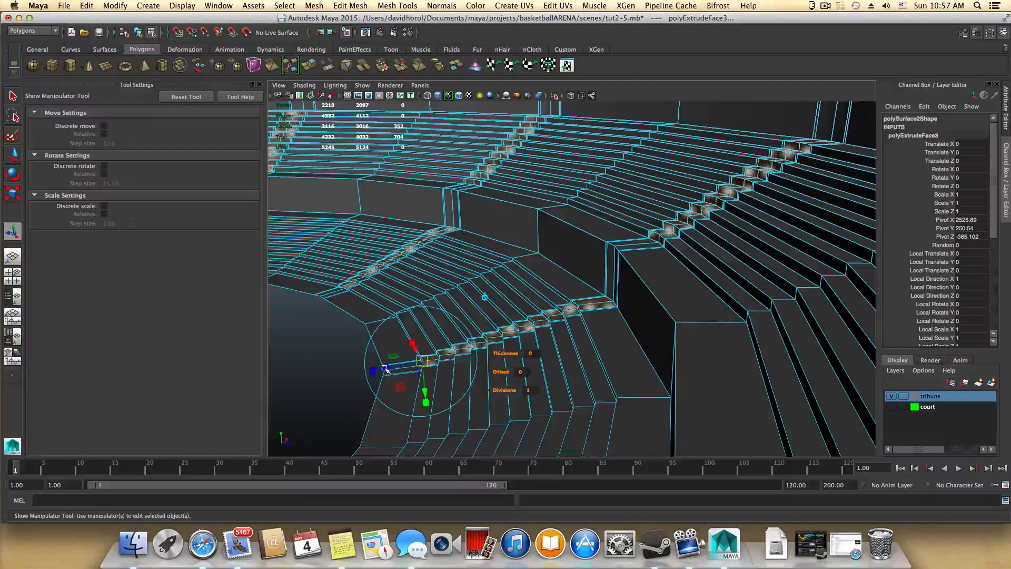
drag(386, 369, 390, 369)
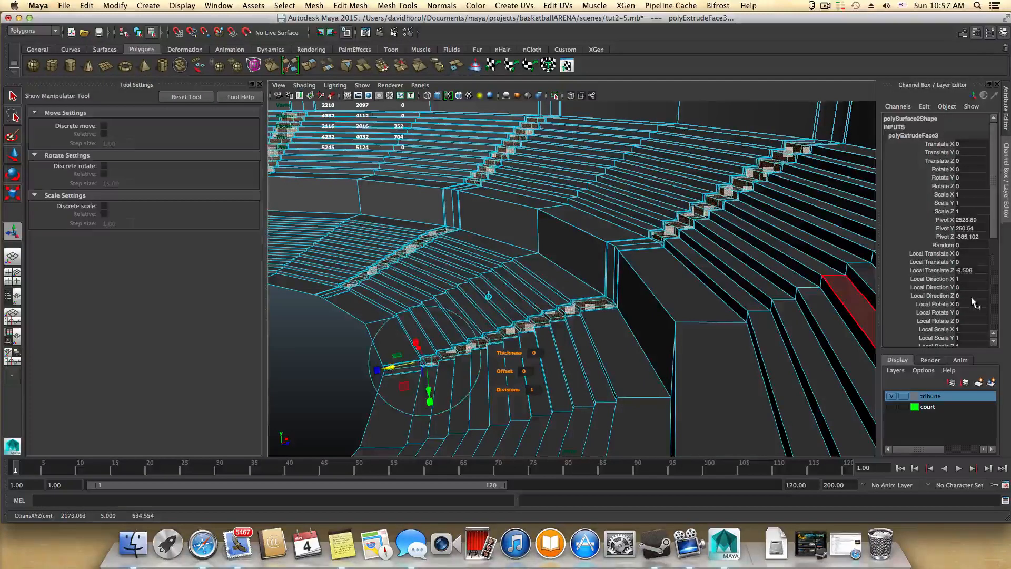
click(976, 269)
text(-8)
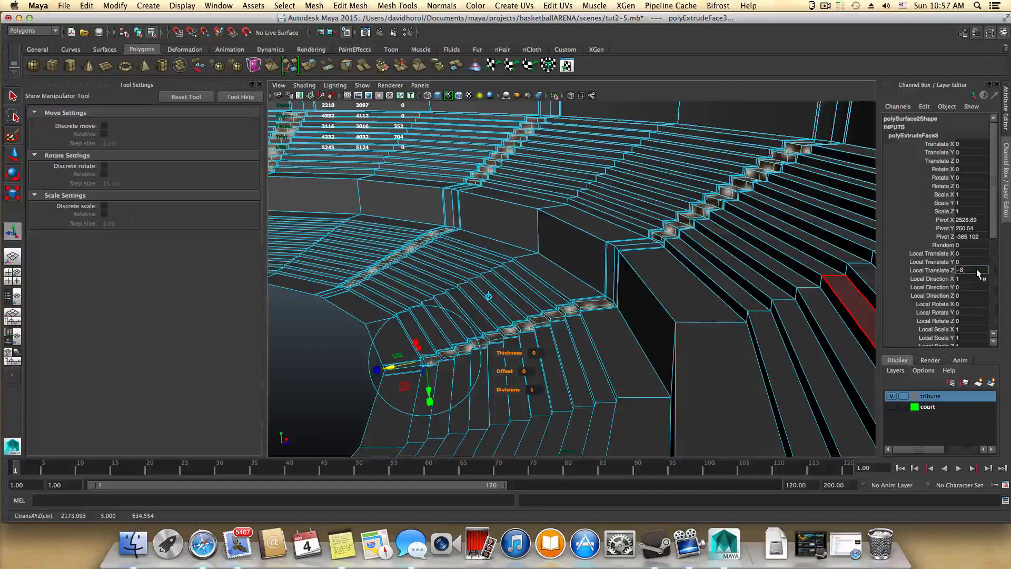
text(.)
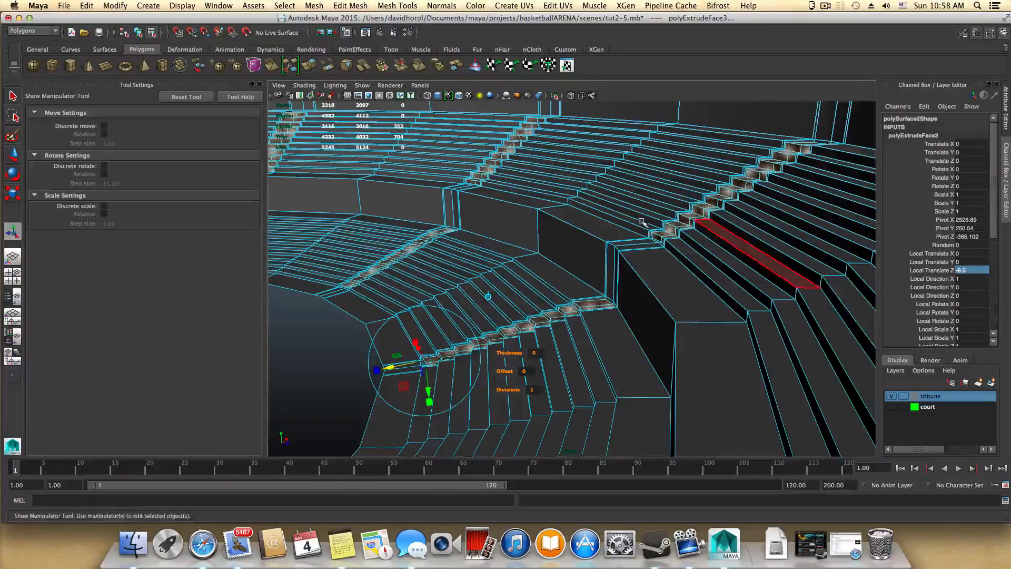
- Return the tribune to object selection and inspect the newly recessed stair aisles up close in both tiers
alt+middle_drag(675, 301, 756, 311)
key(F8)
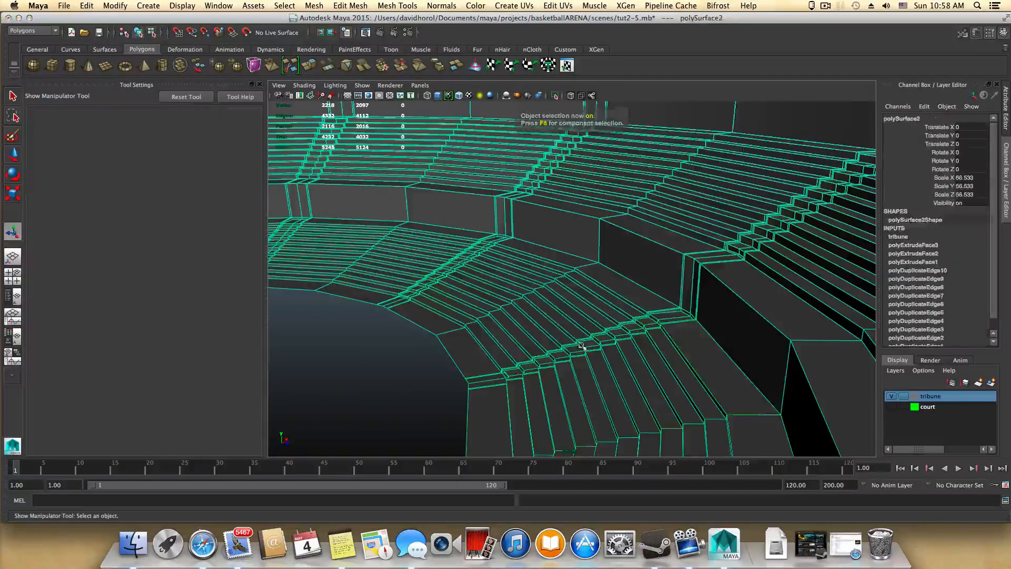
mouse_move(581, 345)
alt+mouse_down()
mouse_move(643, 346)
mouse_move(591, 357)
alt+mouse_up()
alt+right_drag(591, 356, 707, 326)
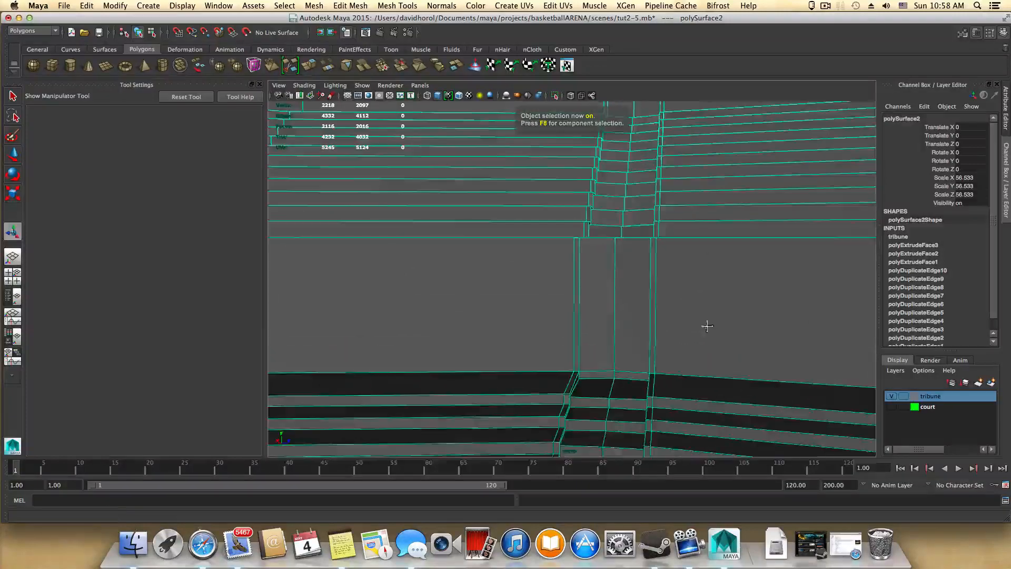
alt+drag(707, 326, 632, 407)
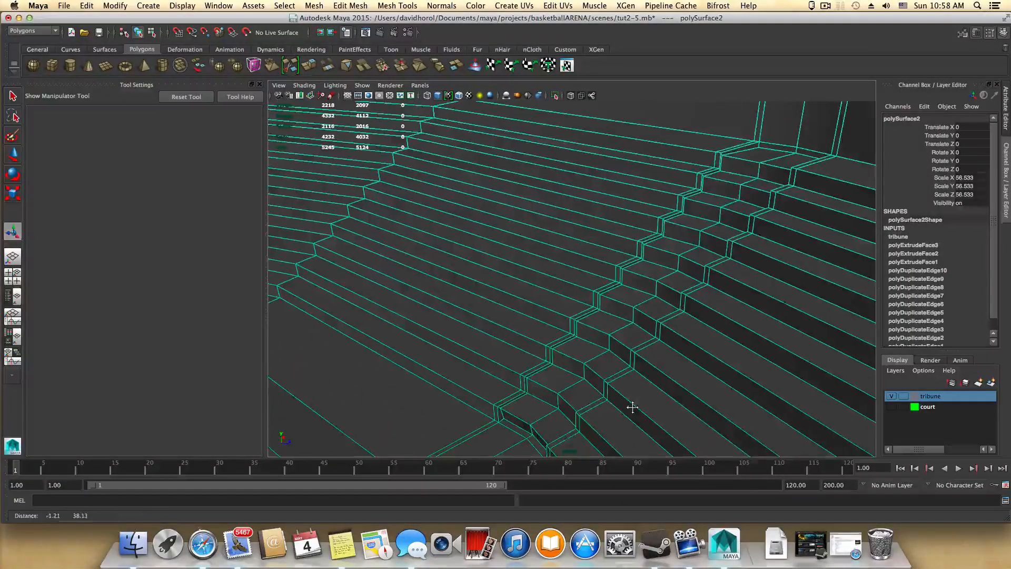
alt+middle_drag(571, 362, 790, 479)
alt+middle_drag(358, 316, 648, 287)
alt+drag(648, 287, 534, 390)
alt+right_drag(572, 319, 572, 482)
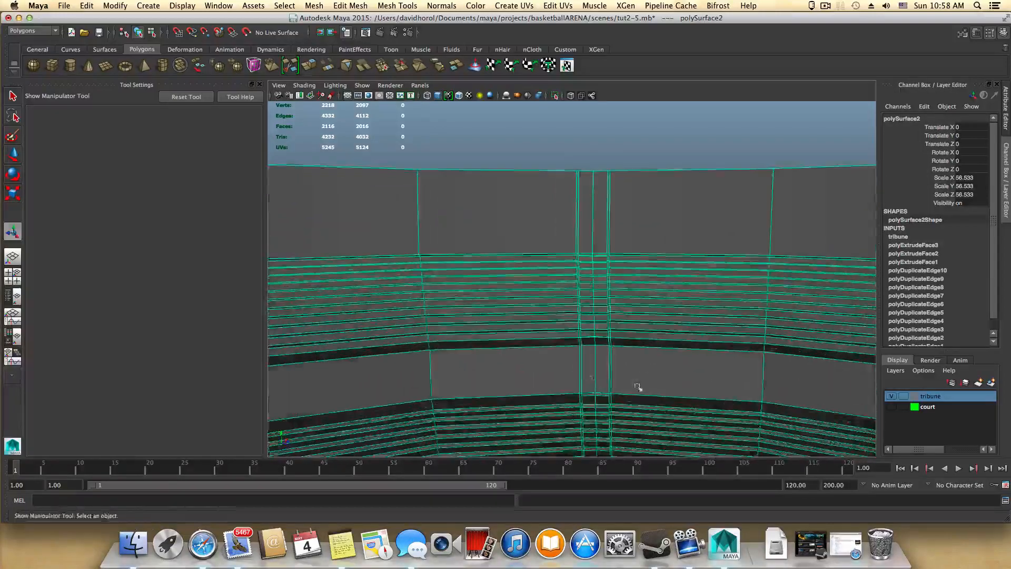
- Examine the stair aisles one after another around the curve, comparing the upper and the lower tier
alt+drag(637, 387, 733, 438)
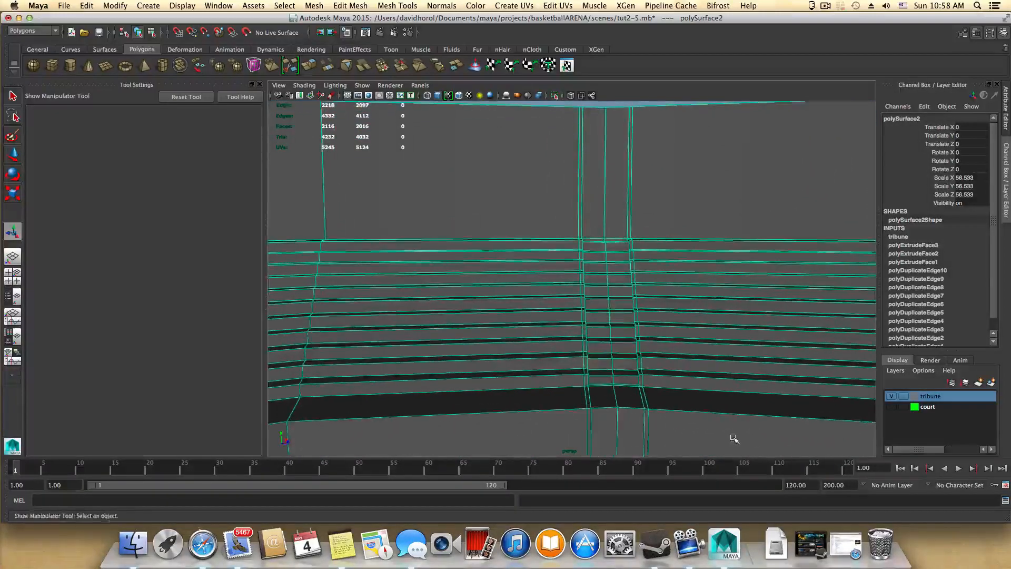
alt+right_drag(733, 438, 695, 315)
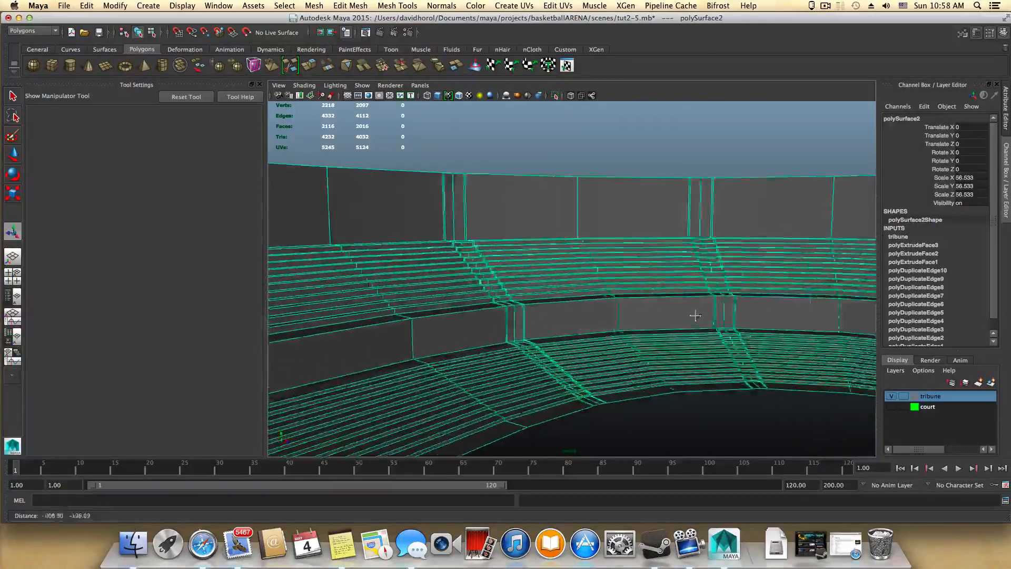
alt+drag(696, 315, 641, 368)
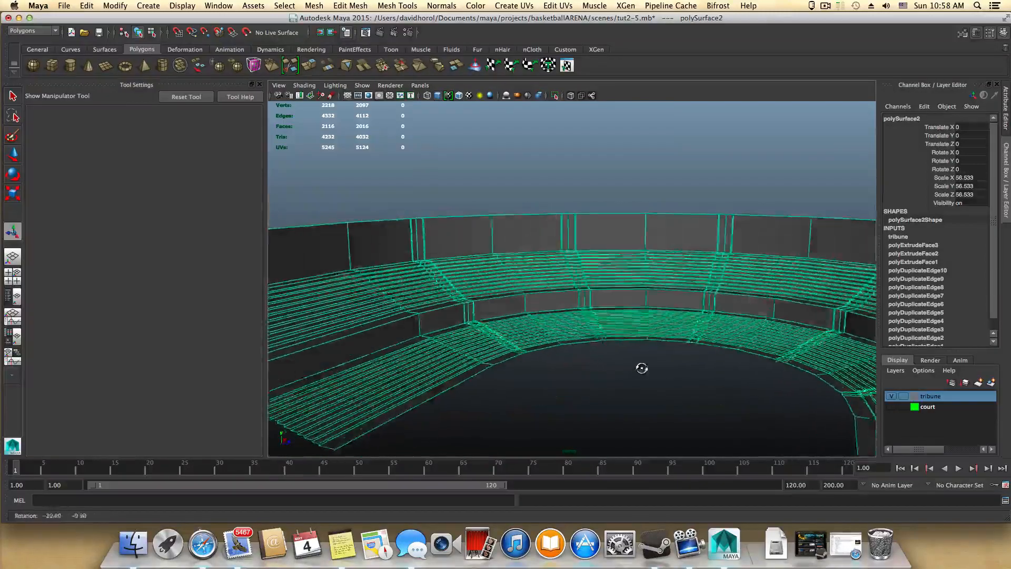
alt+middle_drag(691, 372, 479, 368)
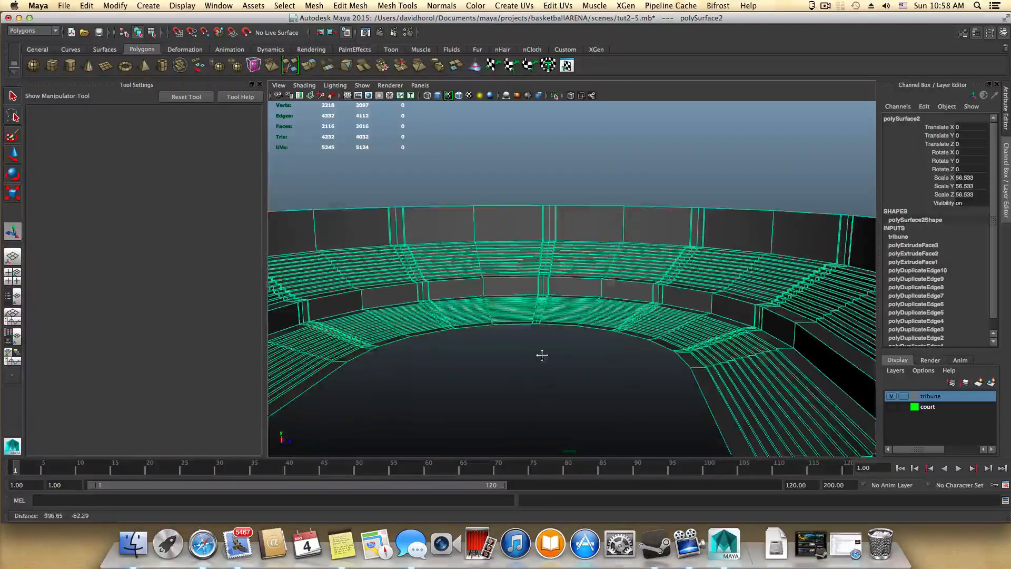
alt+drag(542, 355, 541, 394)
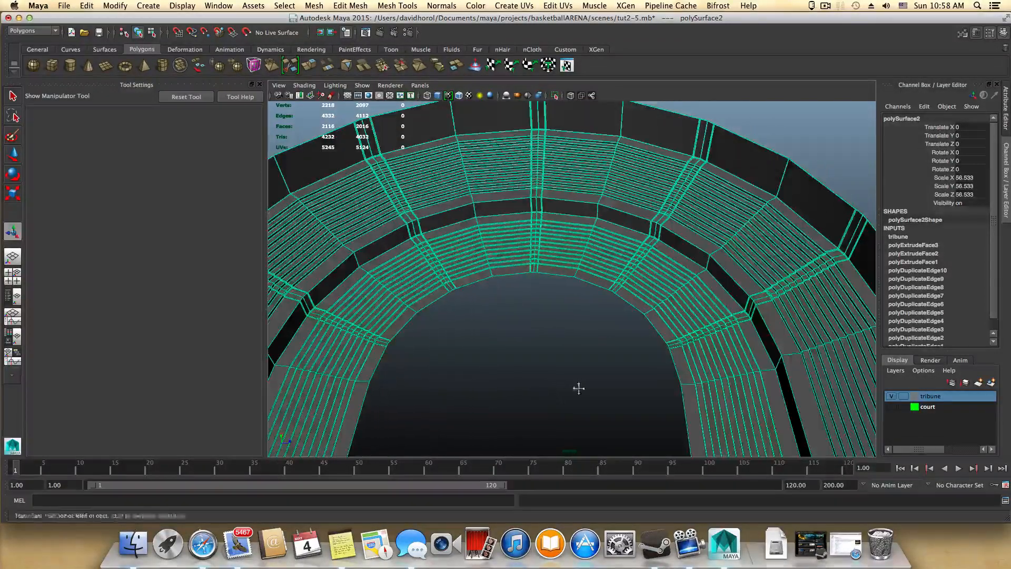
alt+middle_drag(579, 388, 485, 395)
alt+right_drag(485, 395, 772, 391)
alt+drag(640, 389, 625, 352)
alt+middle_drag(646, 347, 691, 317)
scroll(520, 364, down, 5)
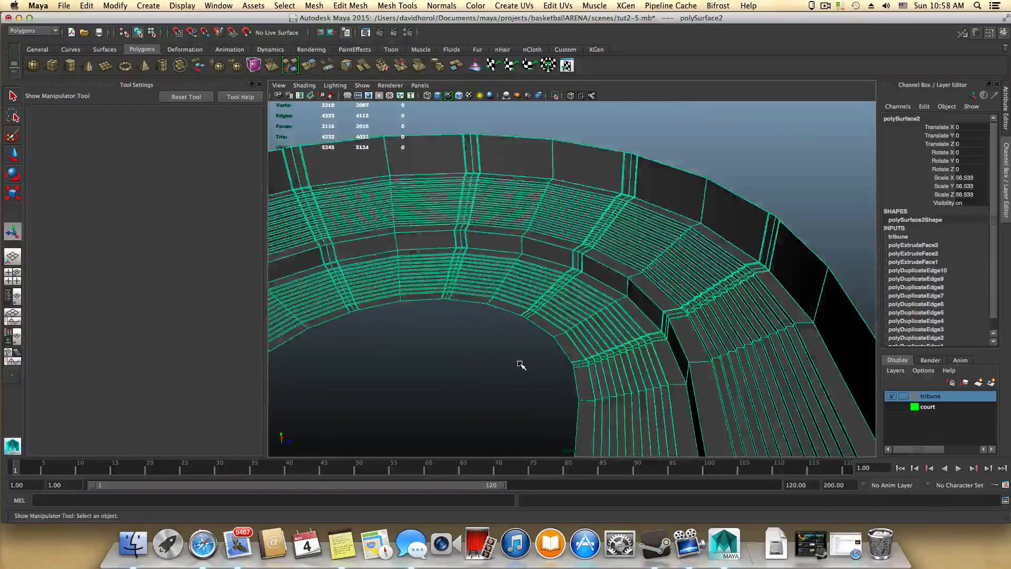
scroll(618, 356, down, 4)
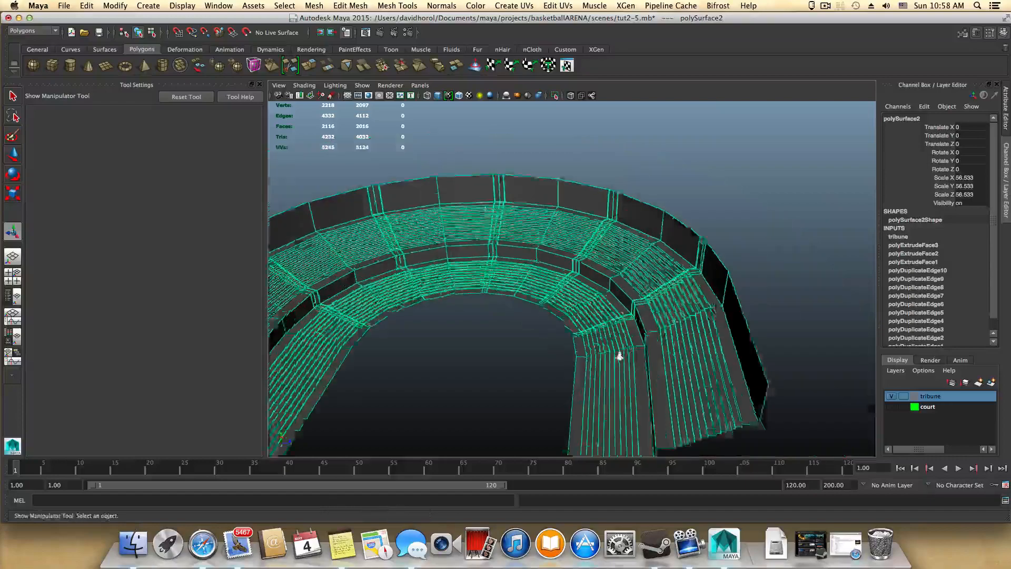
- Review the whole half tribune from above and from the court side, checking the aisle layout and the straight end sections
alt+drag(548, 361, 548, 296)
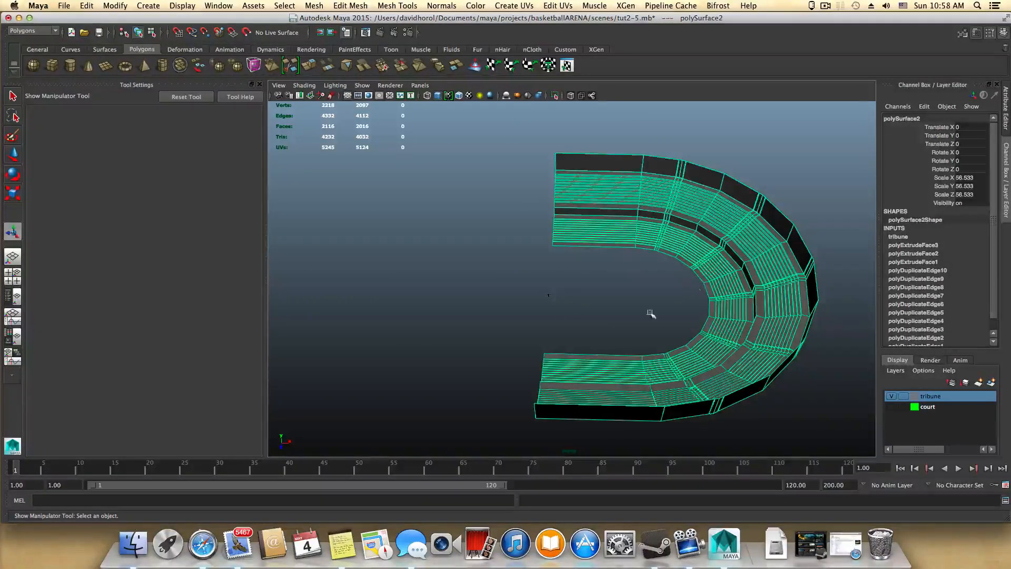
alt+drag(733, 227, 682, 167)
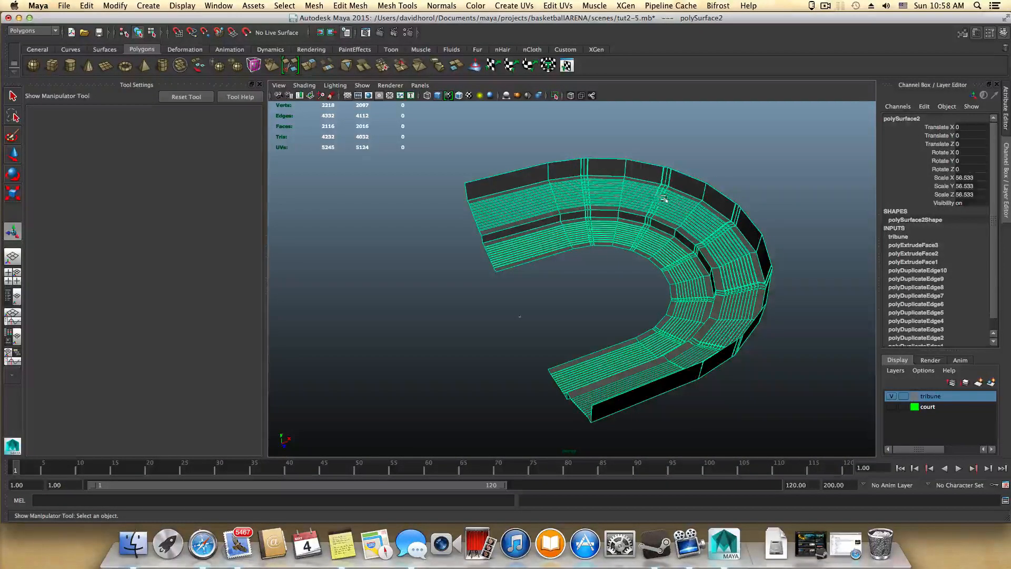
alt+drag(594, 277, 570, 279)
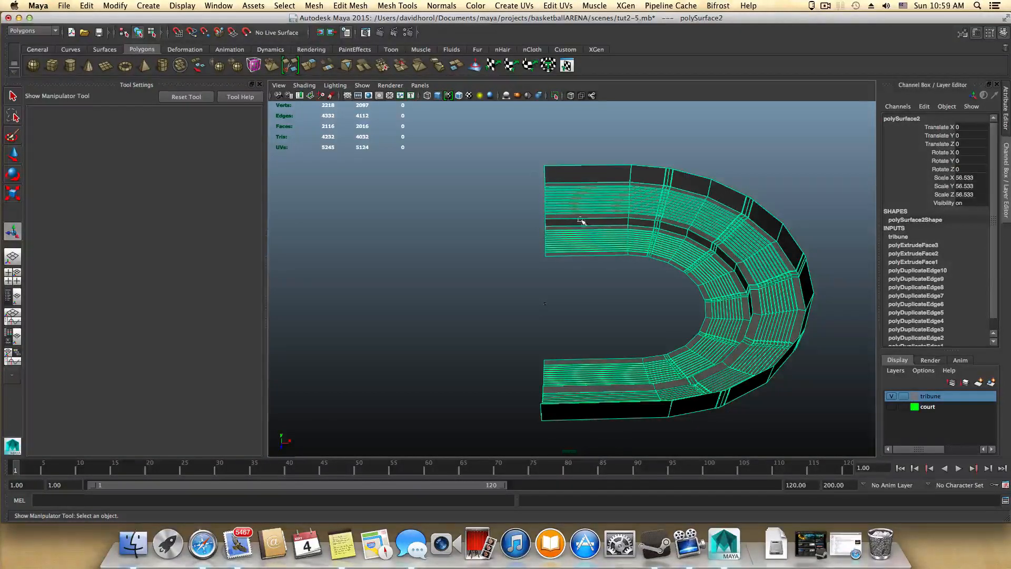
alt+drag(580, 220, 533, 218)
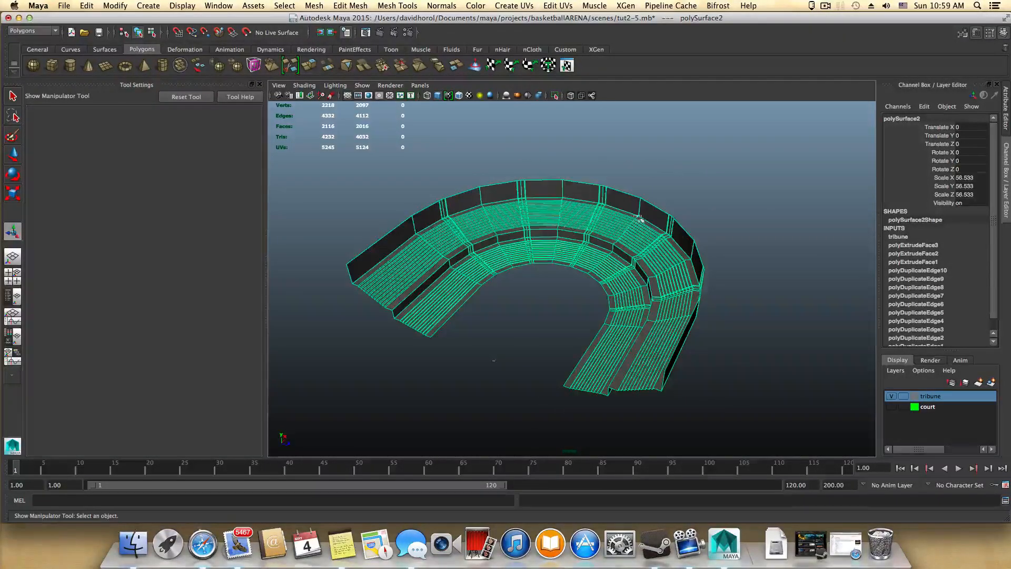
alt+right_drag(596, 234, 666, 328)
alt+drag(532, 364, 567, 300)
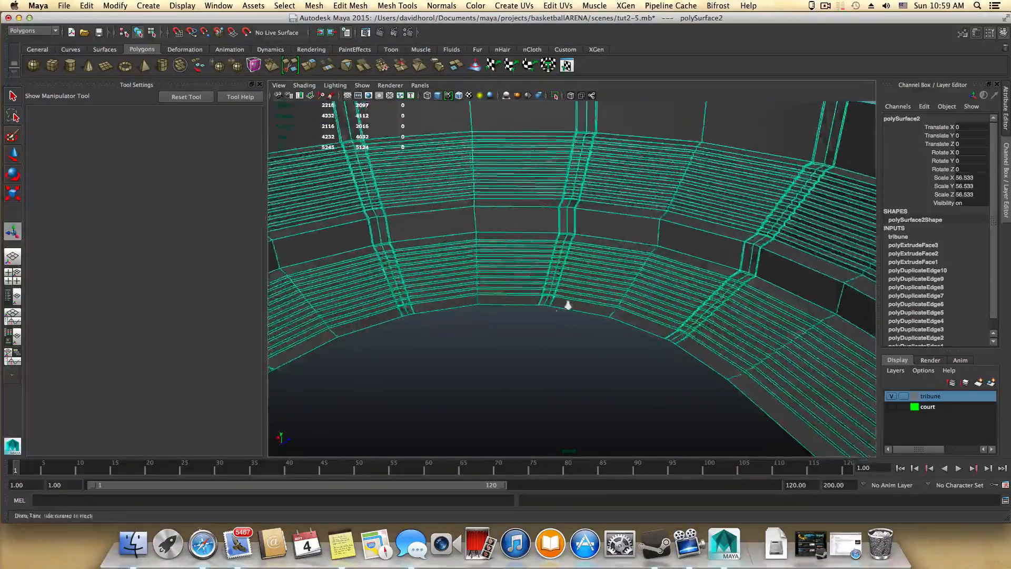
alt+right_drag(779, 328, 748, 335)
alt+drag(749, 335, 654, 329)
alt+drag(743, 341, 666, 363)
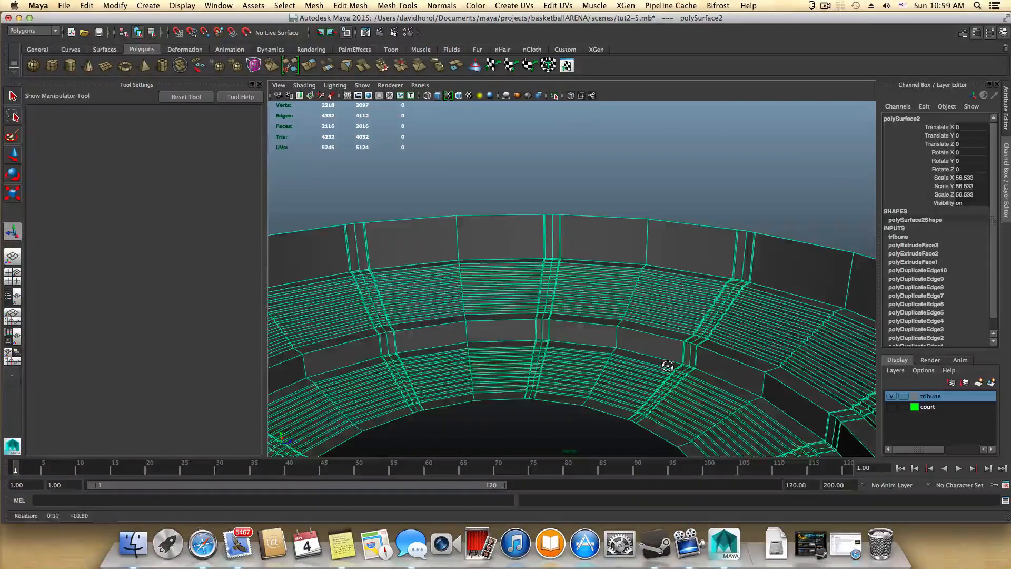
alt+right_drag(665, 364, 516, 318)
alt+drag(516, 318, 716, 342)
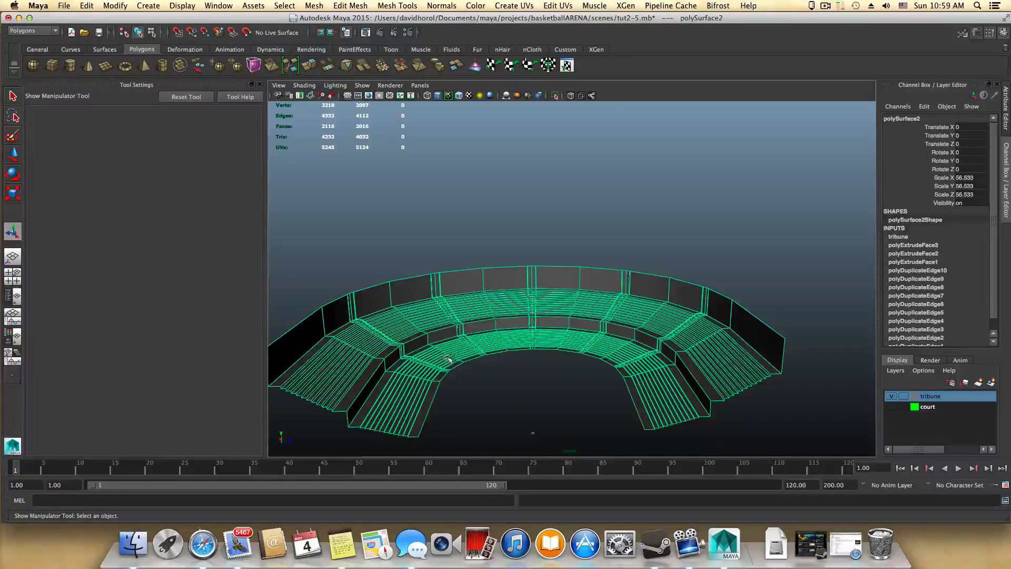
click(825, 6)
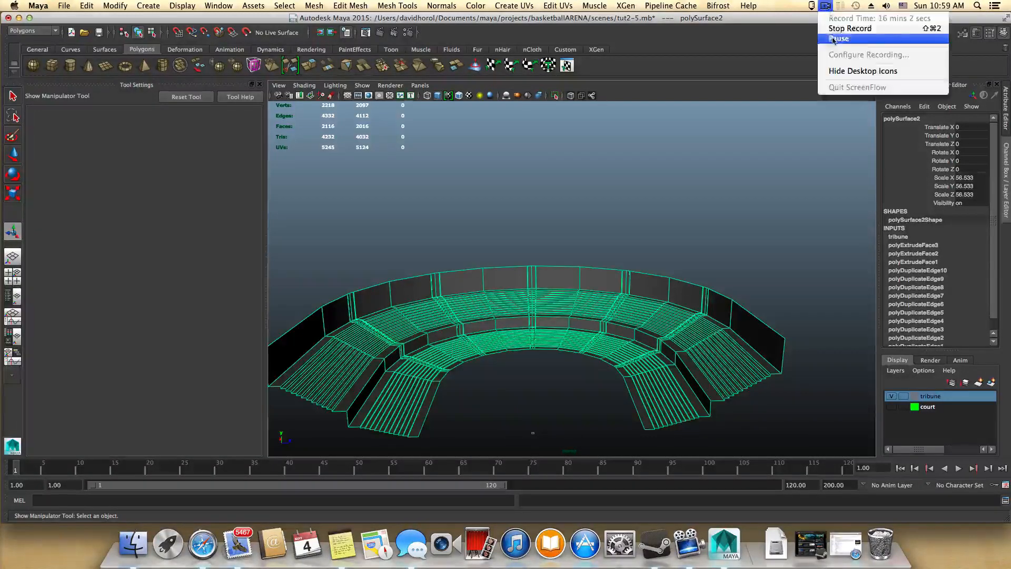